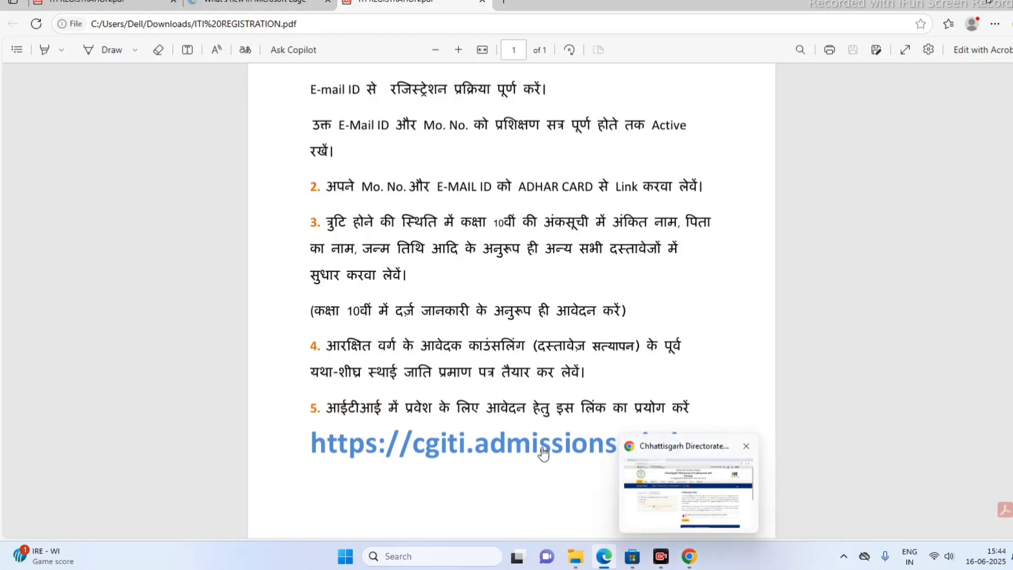
# Step: In Chrome, follow 'Registration & Choice Filling for ITI' on the cgiti.admissions.nic.in home page
pyautogui.click(692, 558)
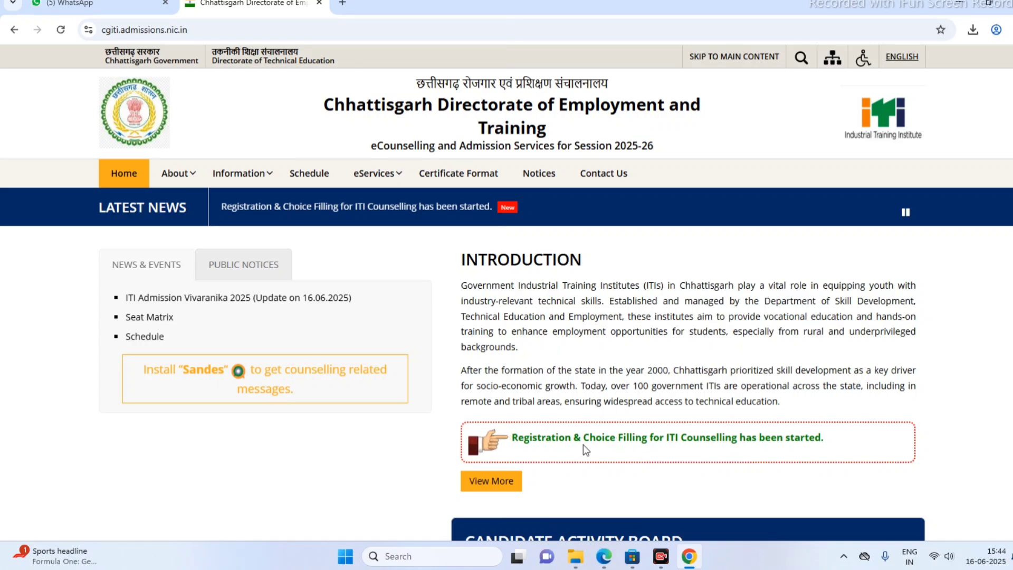
pyautogui.scroll(-3, 647, 439)
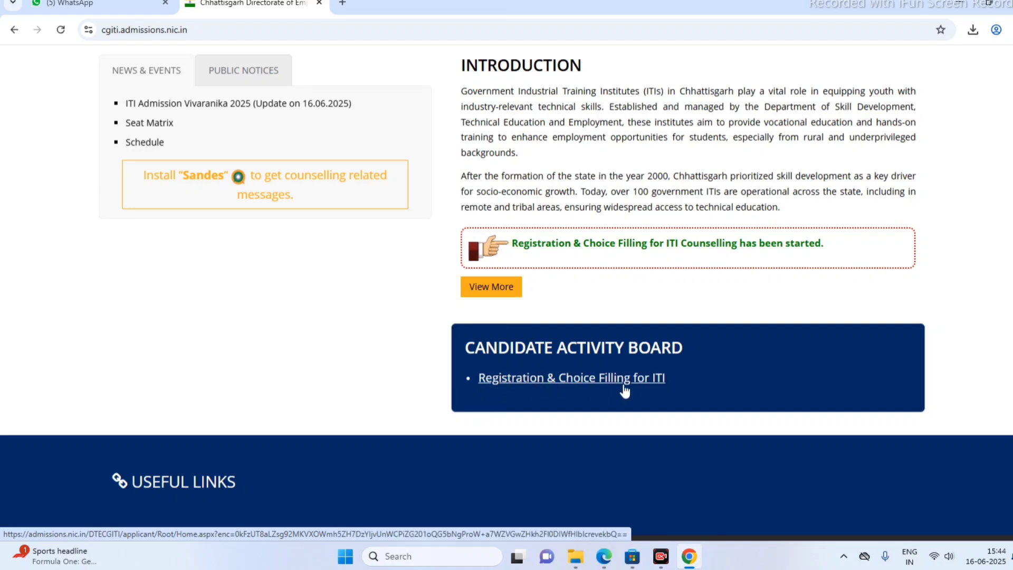
pyautogui.click(545, 378)
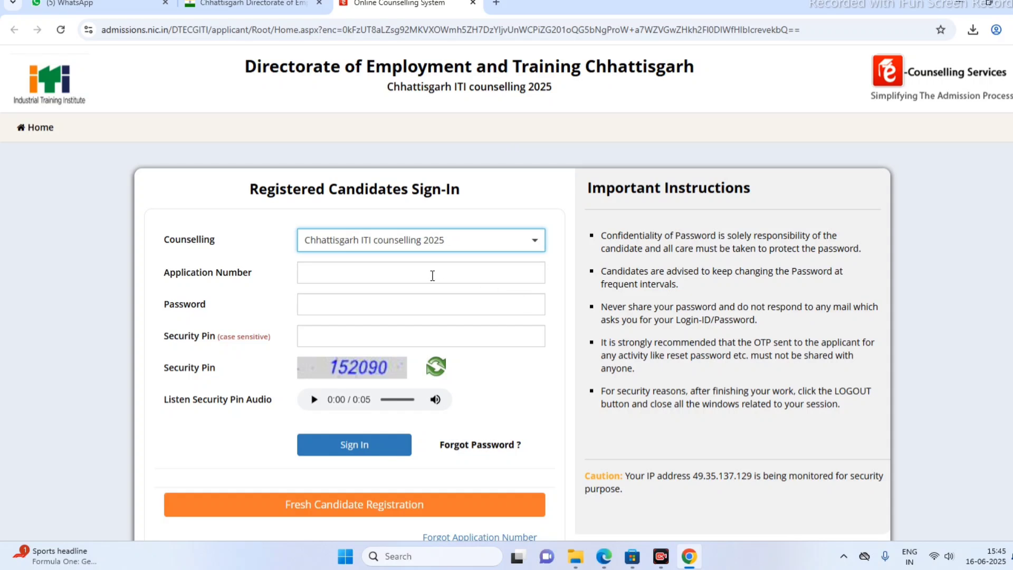
# Step: Start a Fresh Candidate Registration and accept the counselling terms with 'I Agree'
pyautogui.click(335, 272)
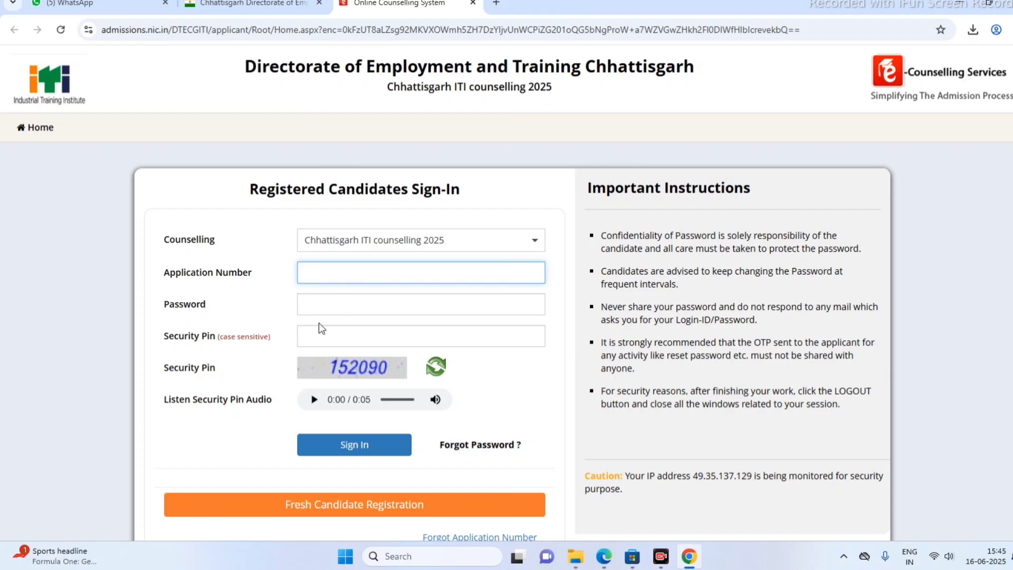
pyautogui.click(335, 306)
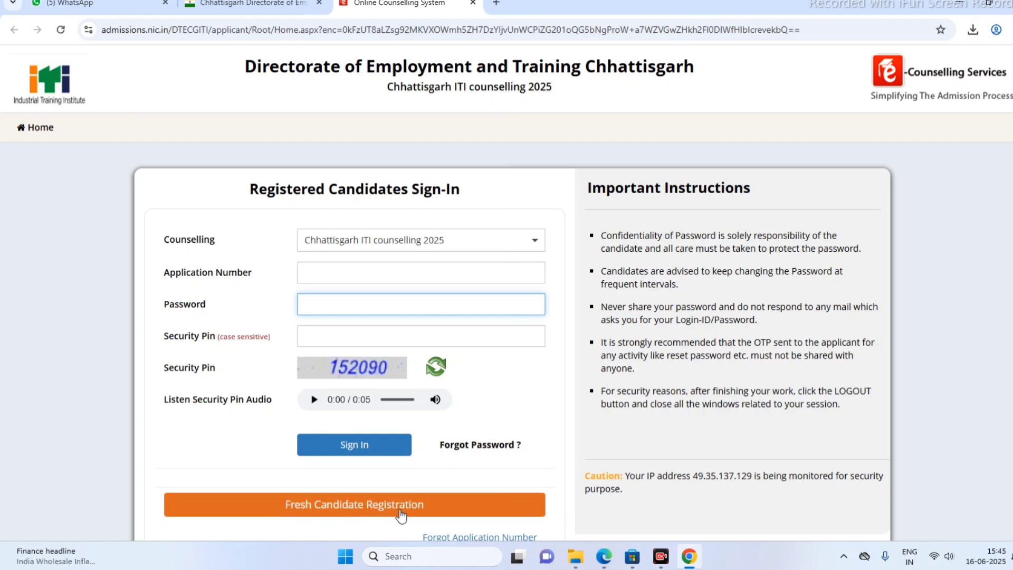
pyautogui.click(360, 504)
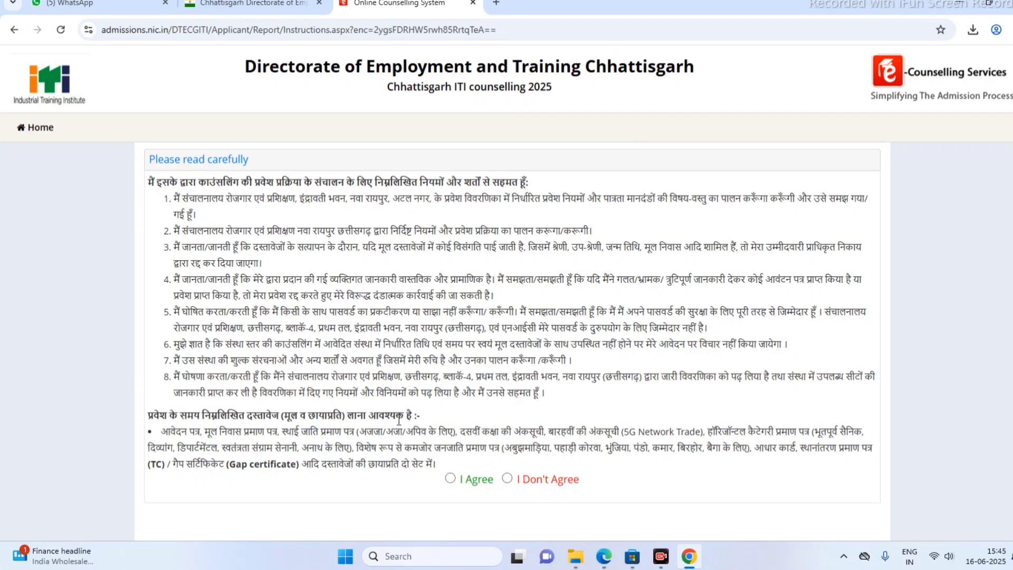
pyautogui.click(450, 479)
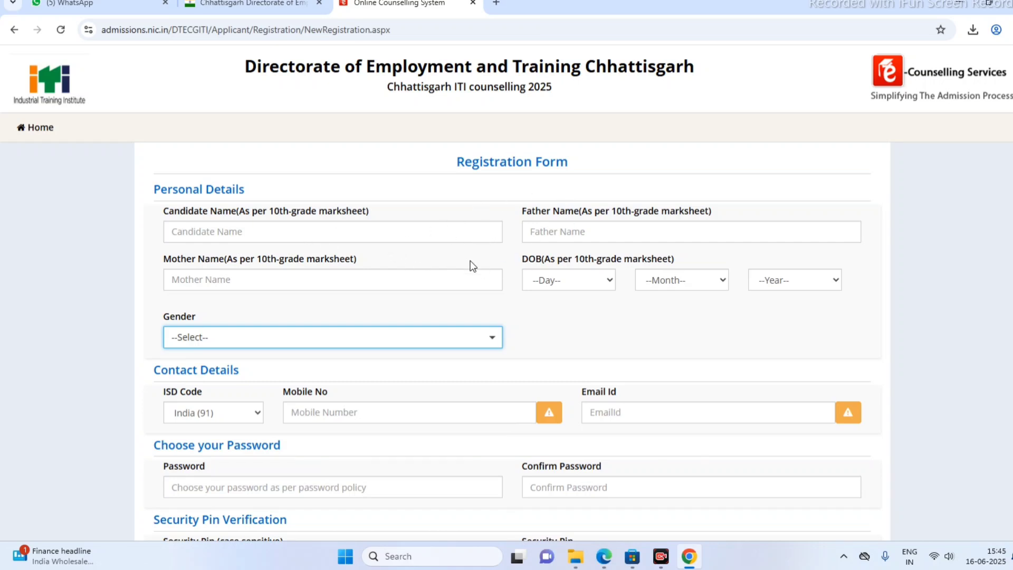
pyautogui.click(223, 233)
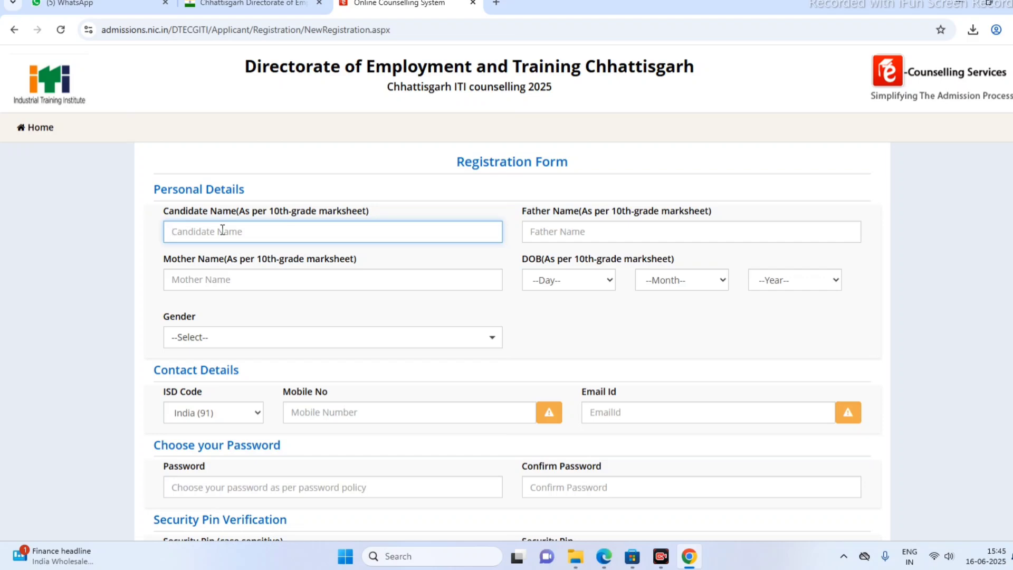
pyautogui.click(544, 232)
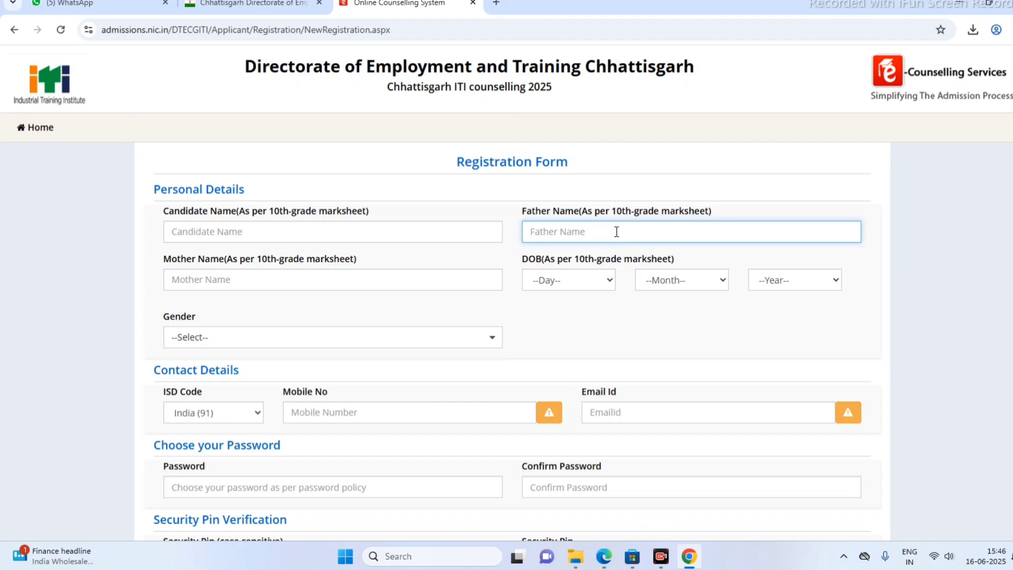
pyautogui.click(186, 280)
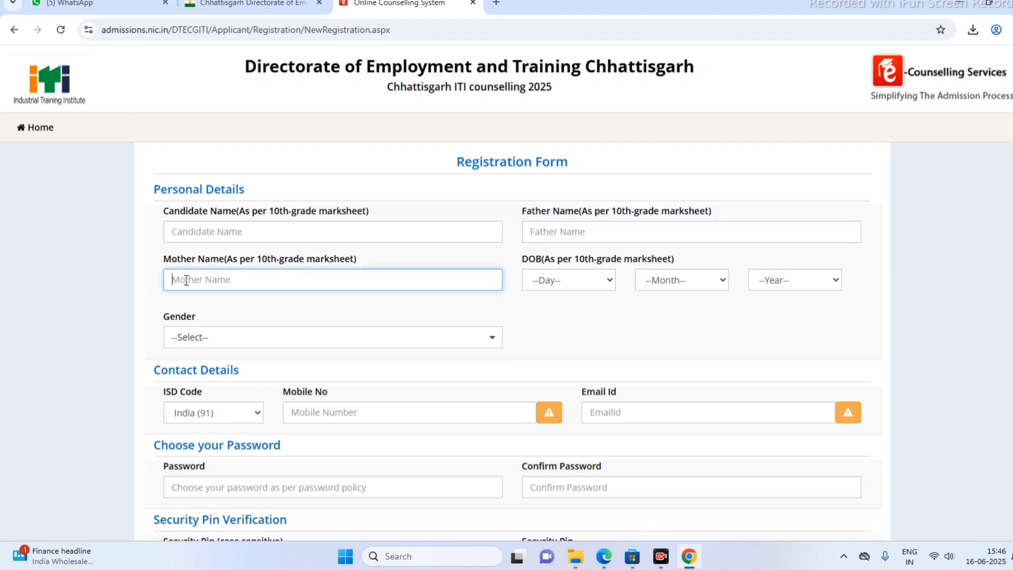
pyautogui.click(580, 281)
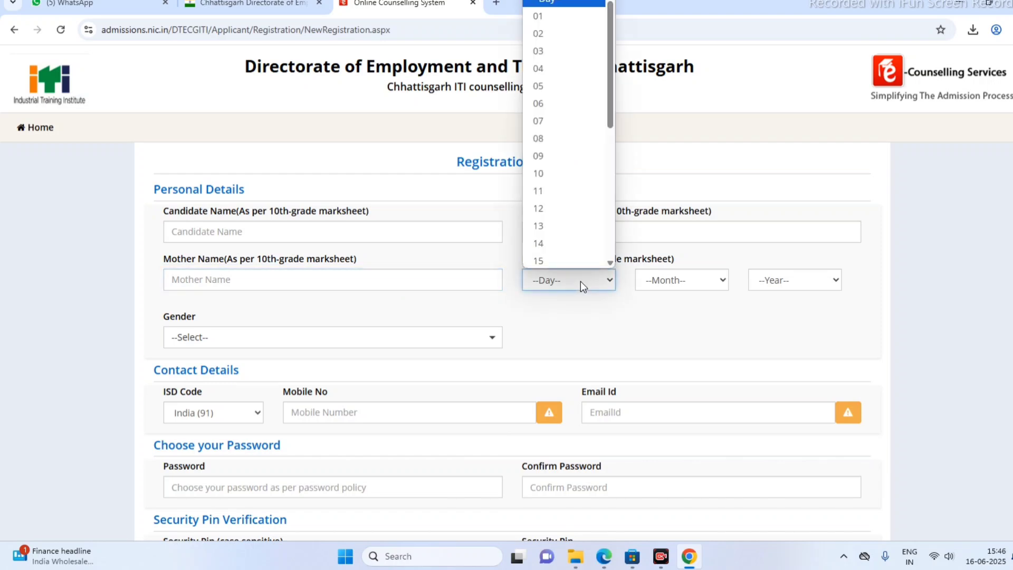
pyautogui.click(677, 288)
pyautogui.click(788, 289)
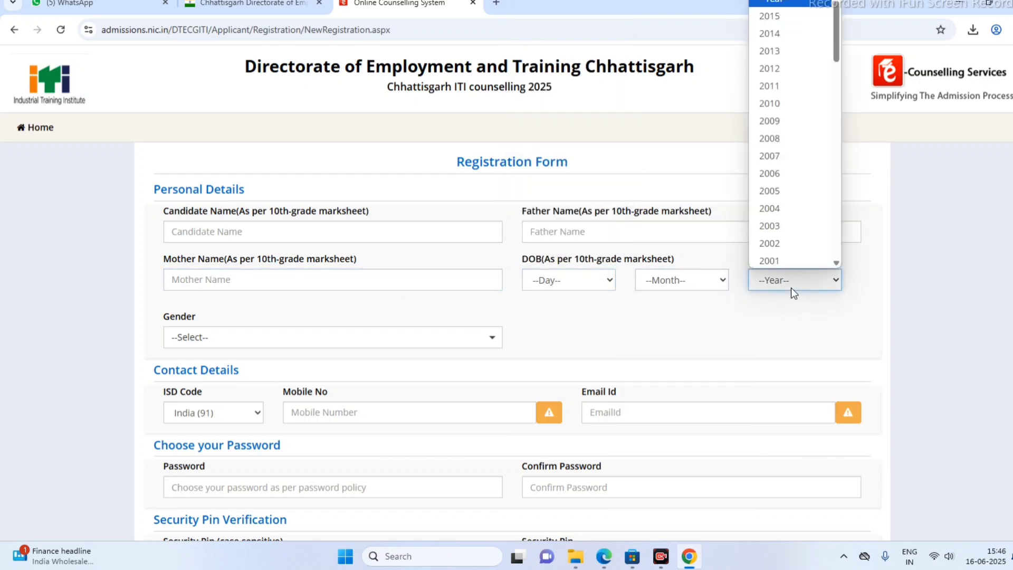
pyautogui.click(625, 315)
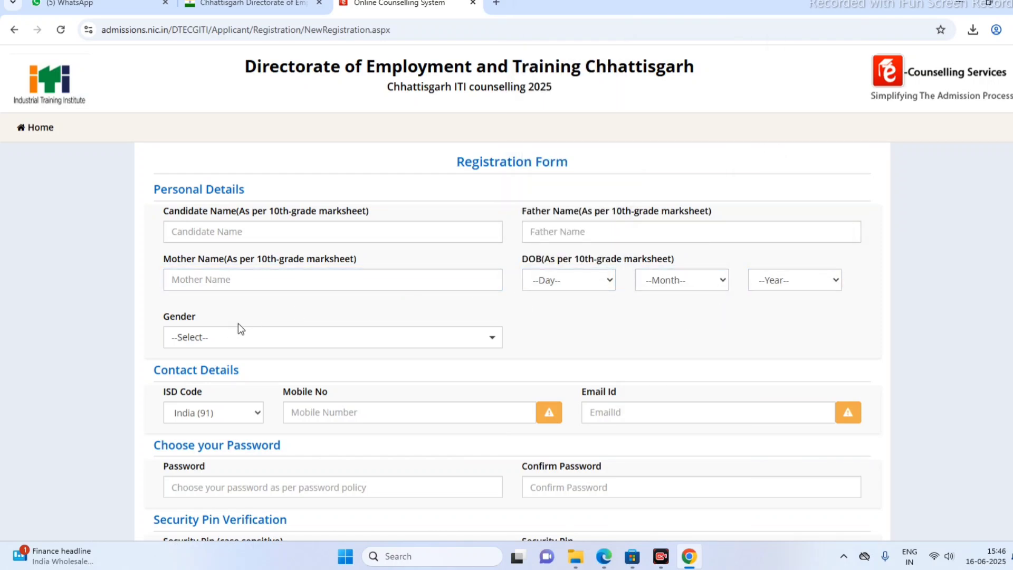
pyautogui.scroll(-1, 238, 323)
pyautogui.click(306, 278)
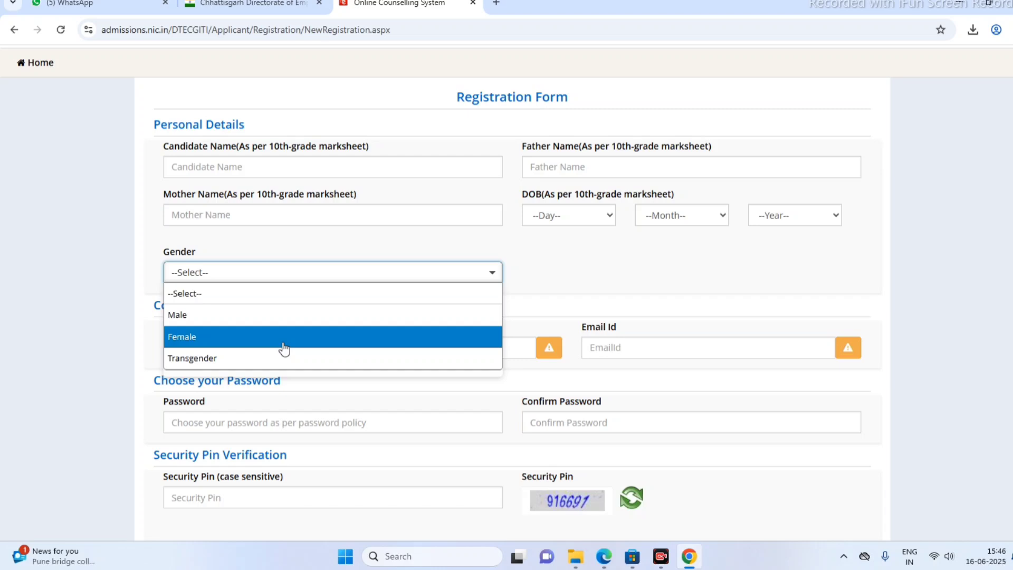
pyautogui.click(522, 277)
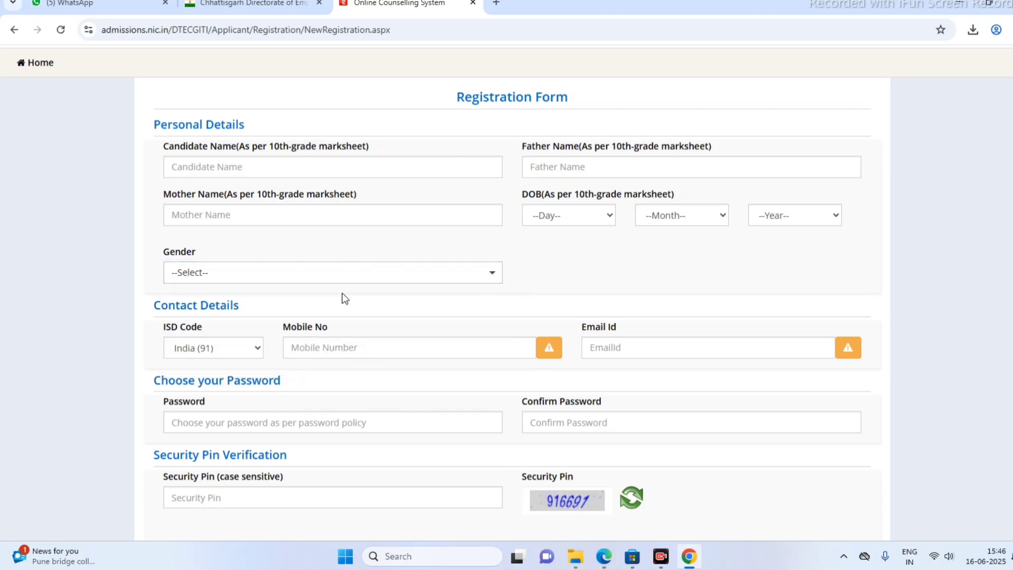
pyautogui.scroll(-1, 234, 320)
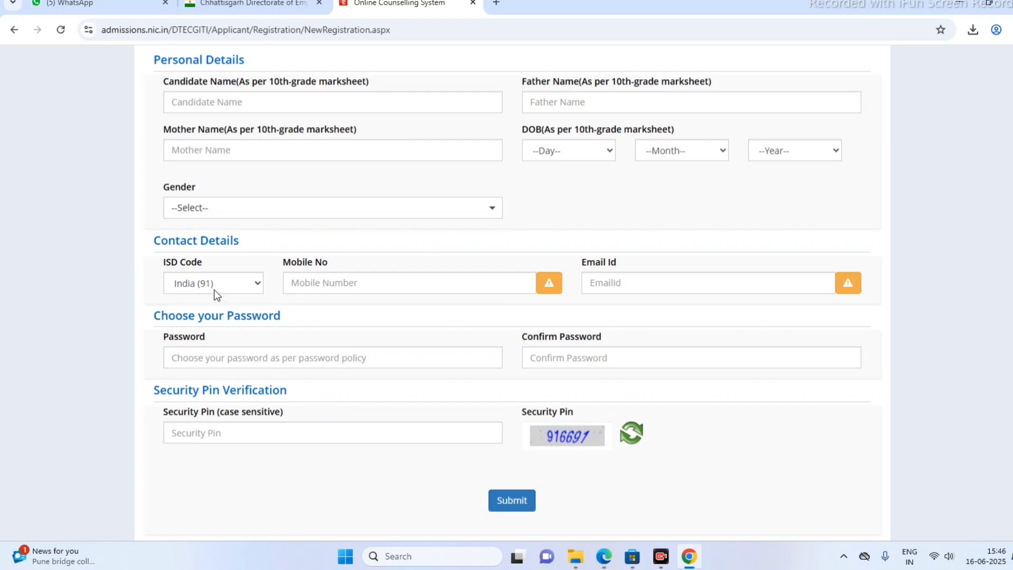
pyautogui.click(328, 285)
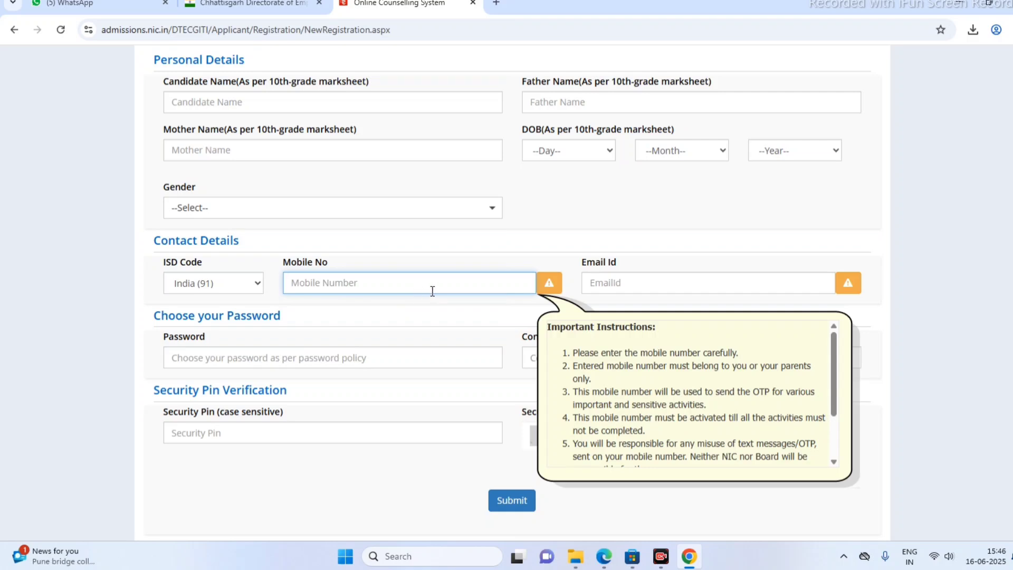
pyautogui.click(618, 282)
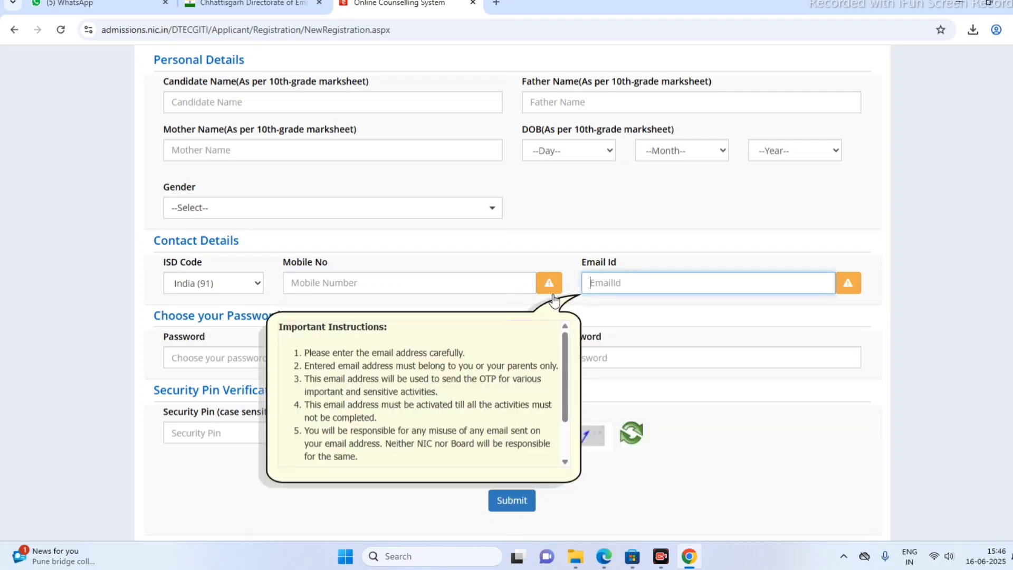
pyautogui.click(679, 315)
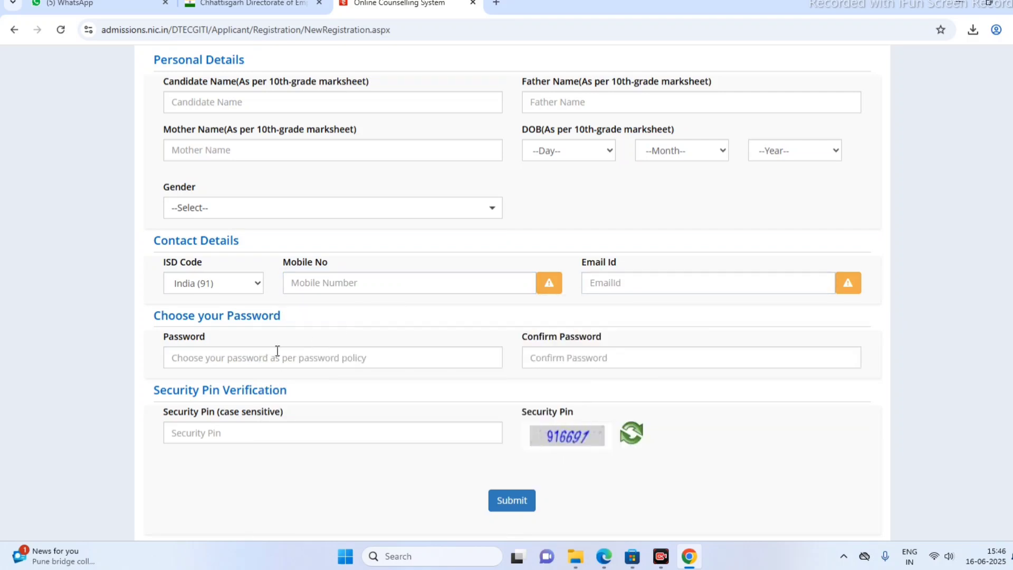
pyautogui.scroll(-1, 248, 336)
# Step: Enter a policy-compliant account password in the Registration Form's Password field
pyautogui.click(205, 296)
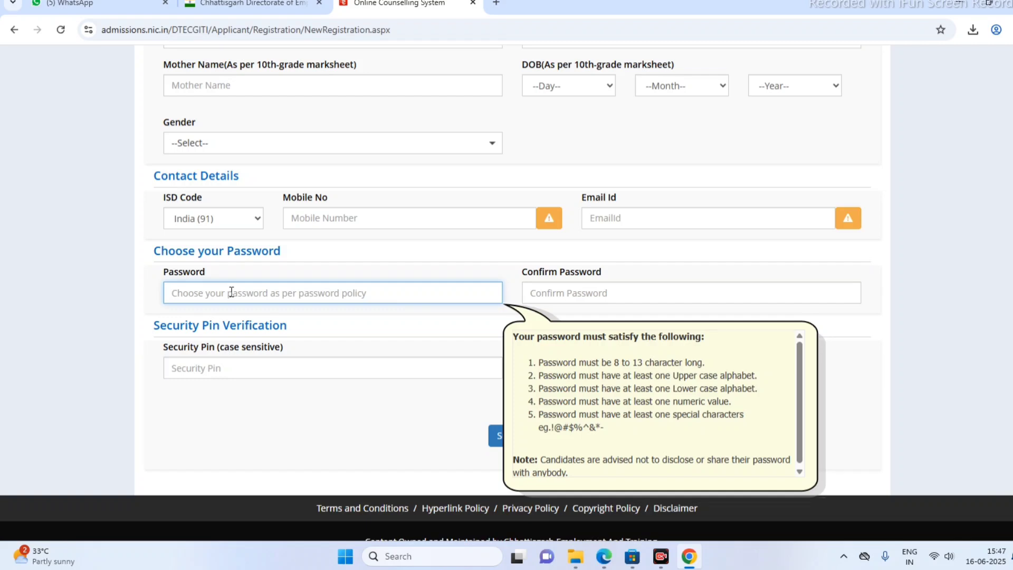
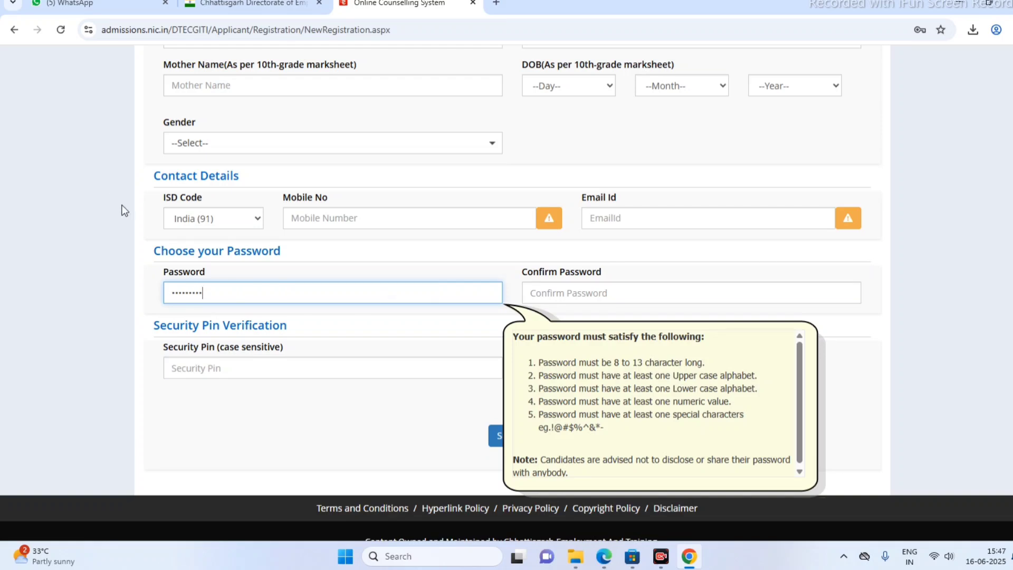
pyautogui.click(432, 320)
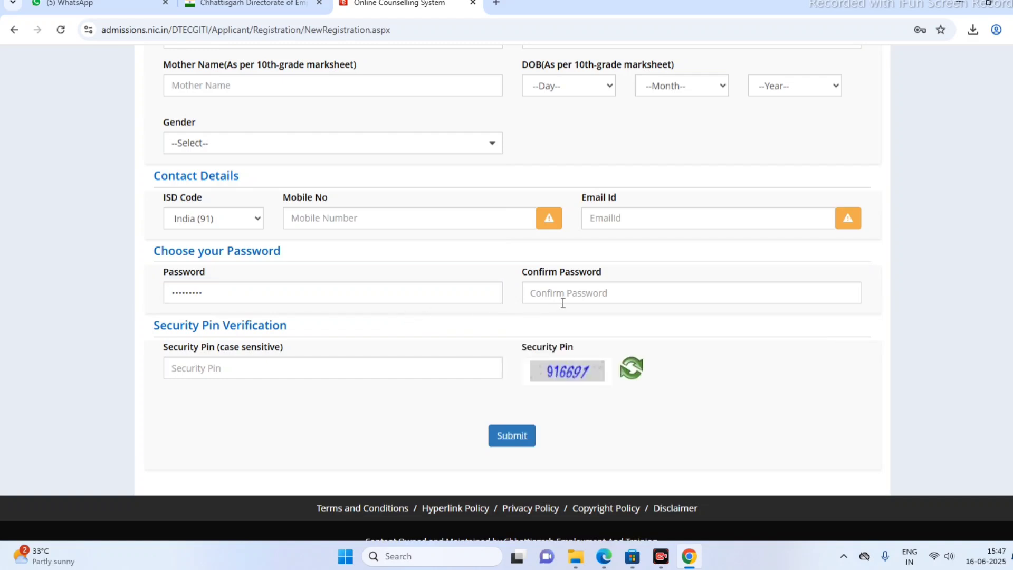
pyautogui.click(539, 292)
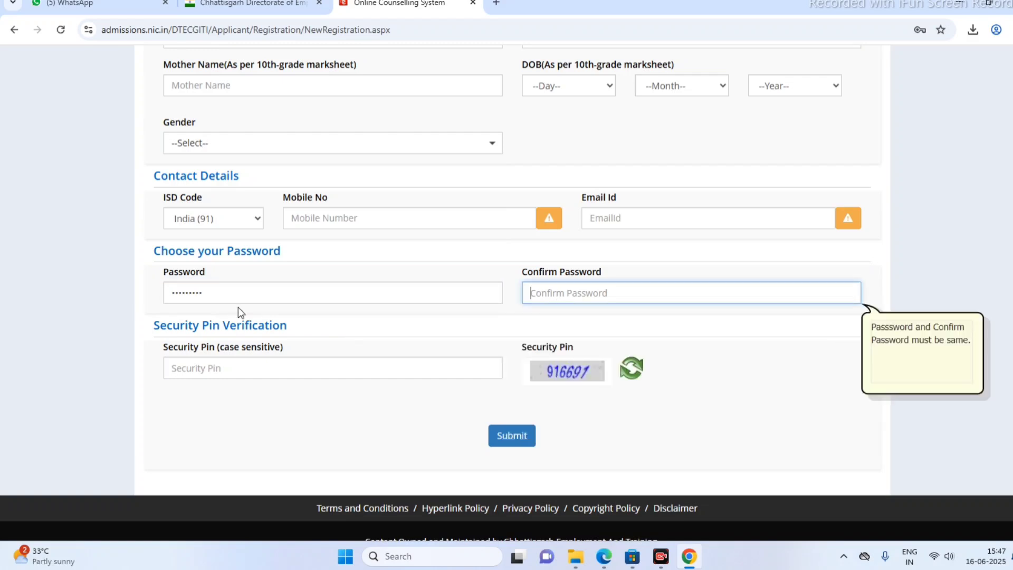
pyautogui.click(214, 371)
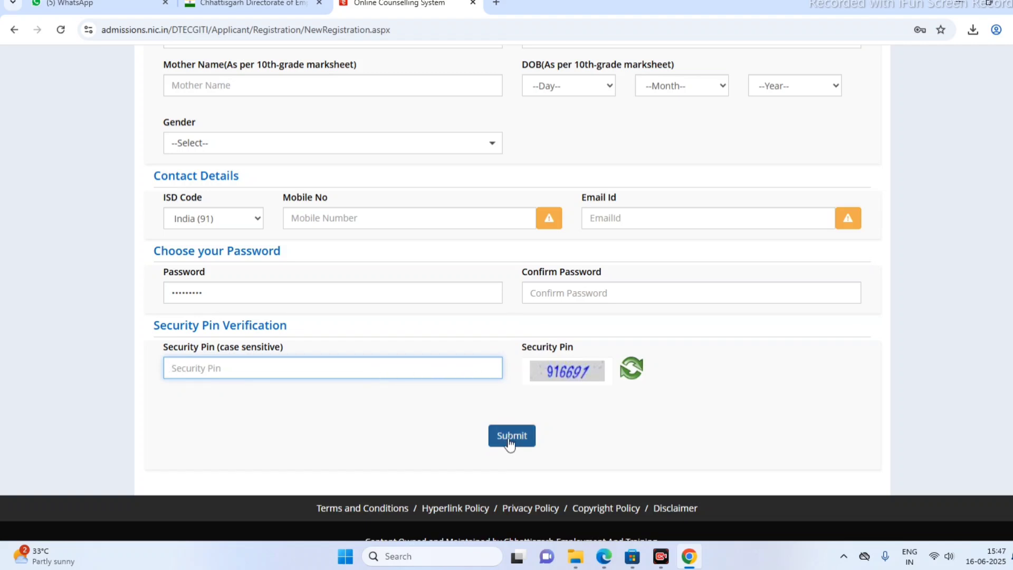
# Step: Submit the Registration Form and confirm Yes in the 'Do you wish to submit?' dialog
pyautogui.scroll(4, 423, 405)
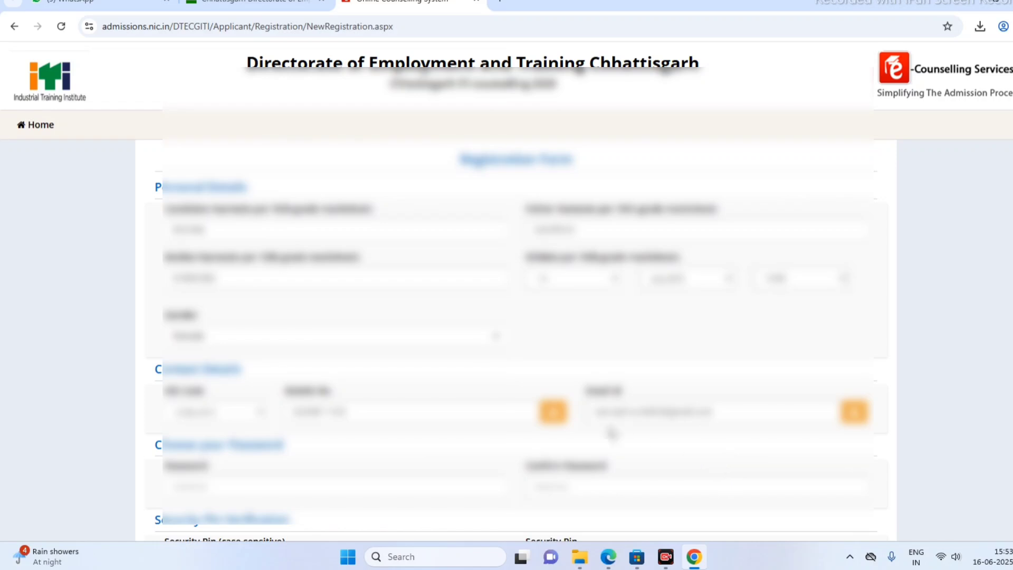
pyautogui.scroll(-1, 615, 375)
pyautogui.scroll(-1, 511, 426)
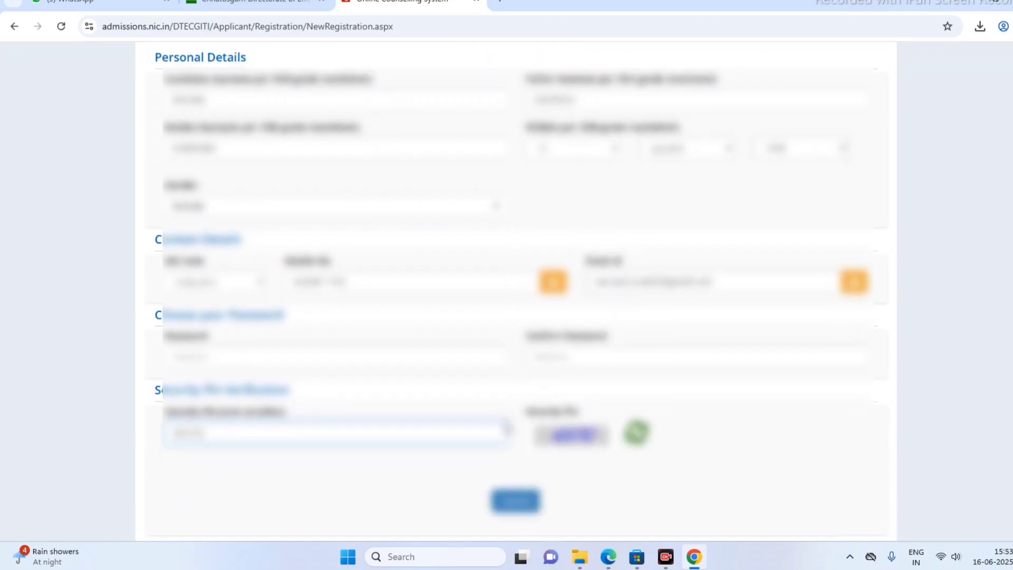
pyautogui.scroll(-1, 375, 495)
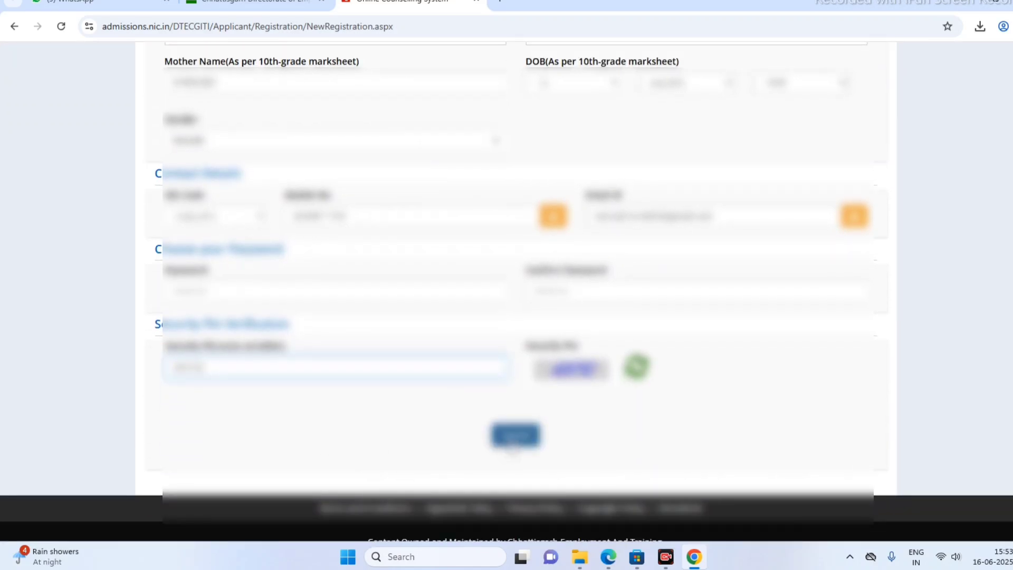
pyautogui.click(516, 437)
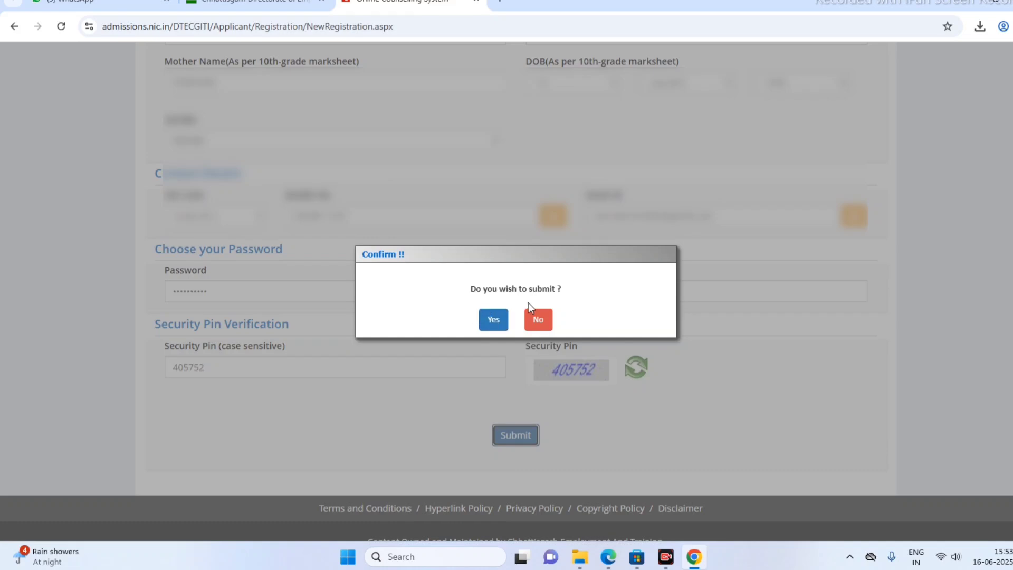
pyautogui.click(494, 321)
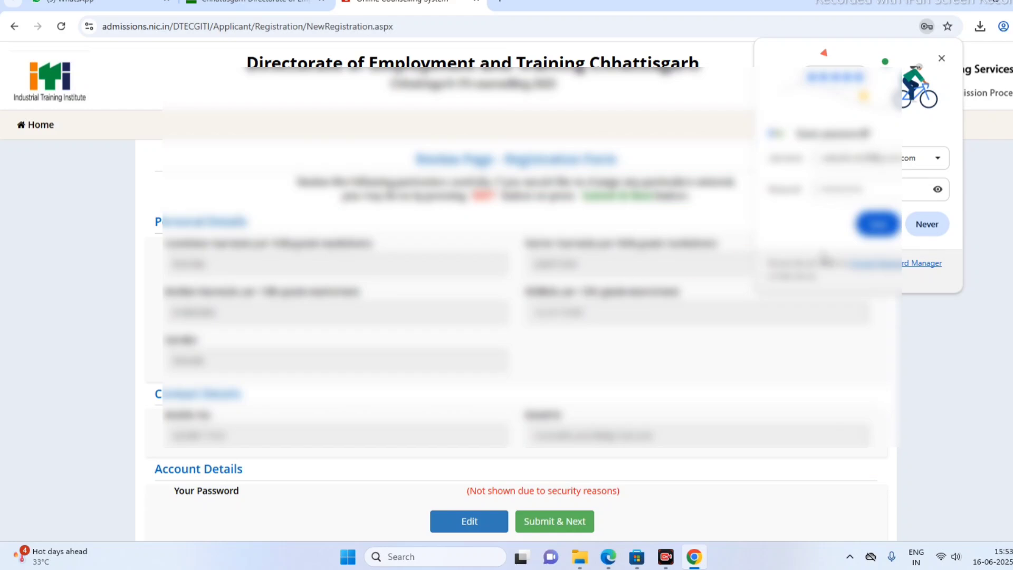
# Step: Dismiss the browser's save-password prompt and send the reviewed details with Submit & Next
pyautogui.click(926, 226)
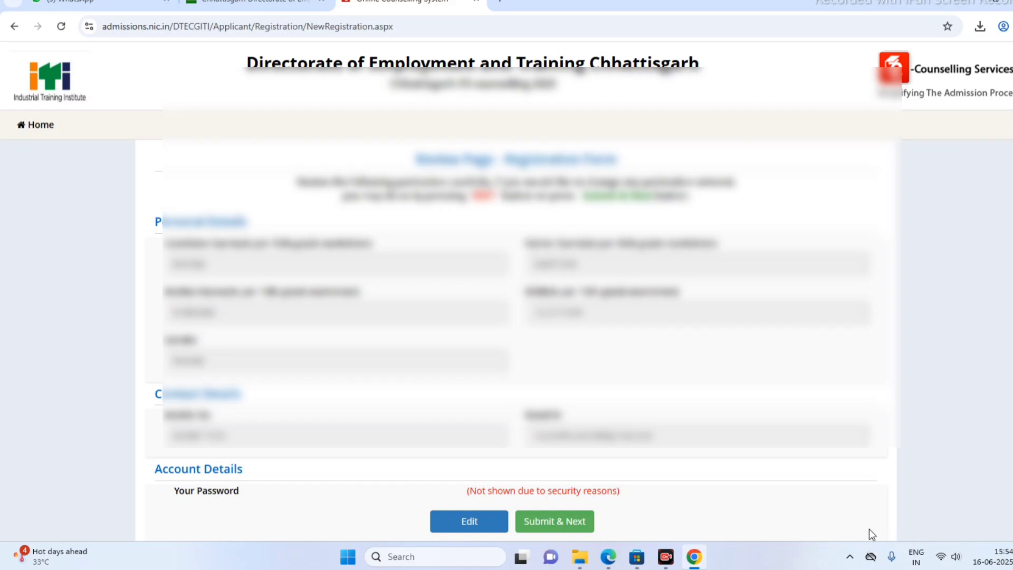
pyautogui.scroll(-2, 869, 529)
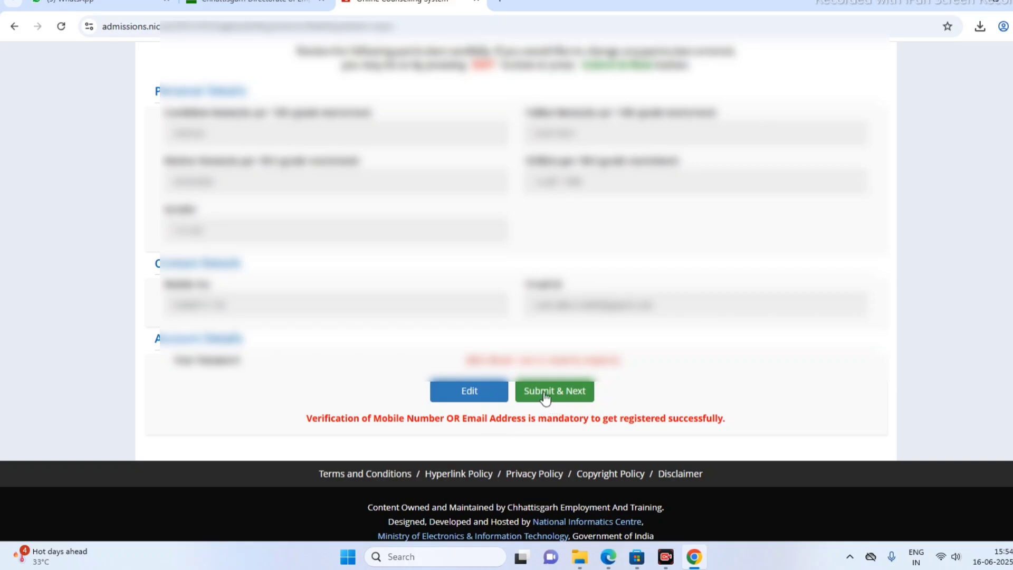
pyautogui.scroll(2, 617, 405)
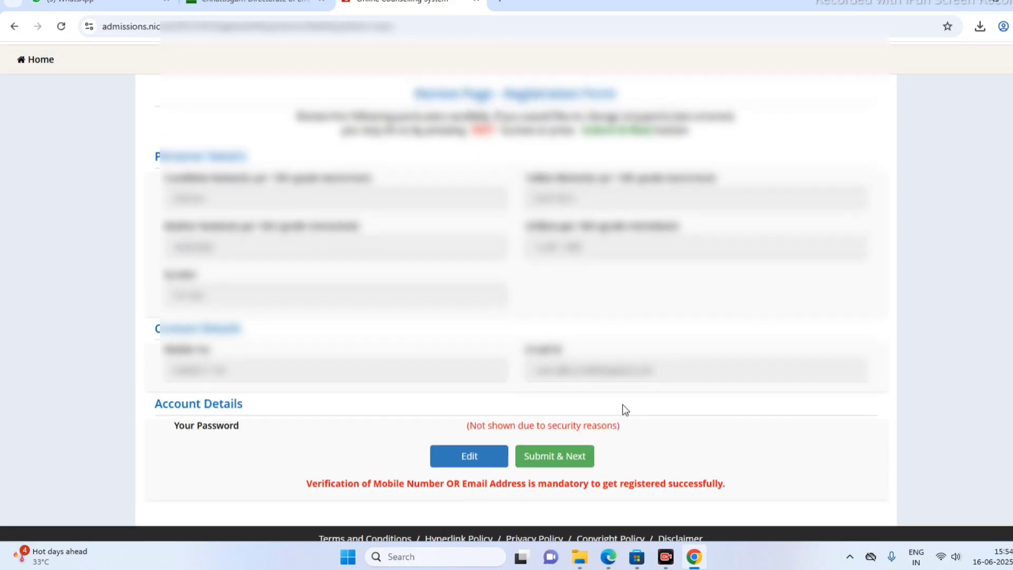
pyautogui.click(559, 465)
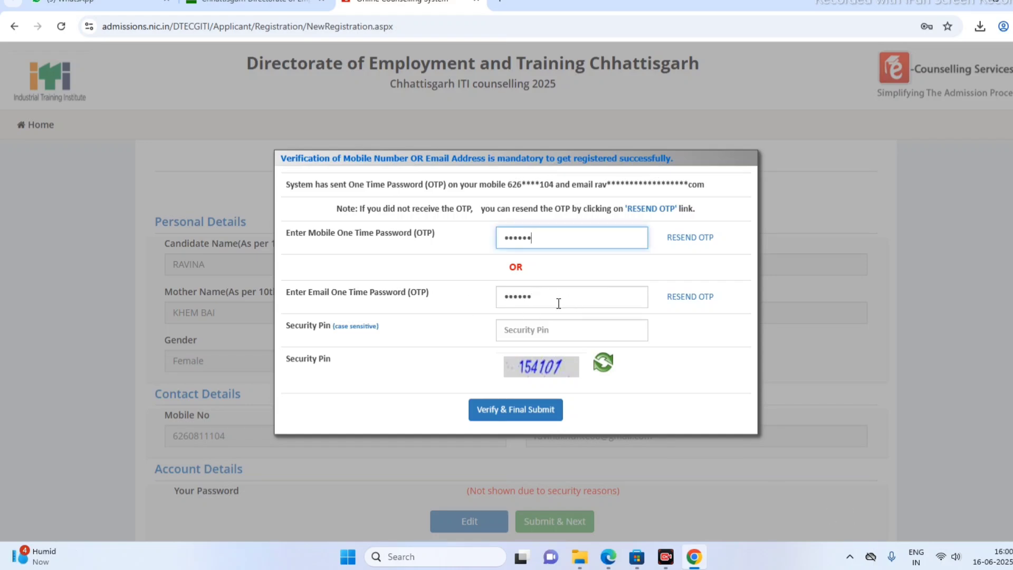
# Step: Enter the displayed security pin and finish with Verify & Final Submit
pyautogui.click(543, 331)
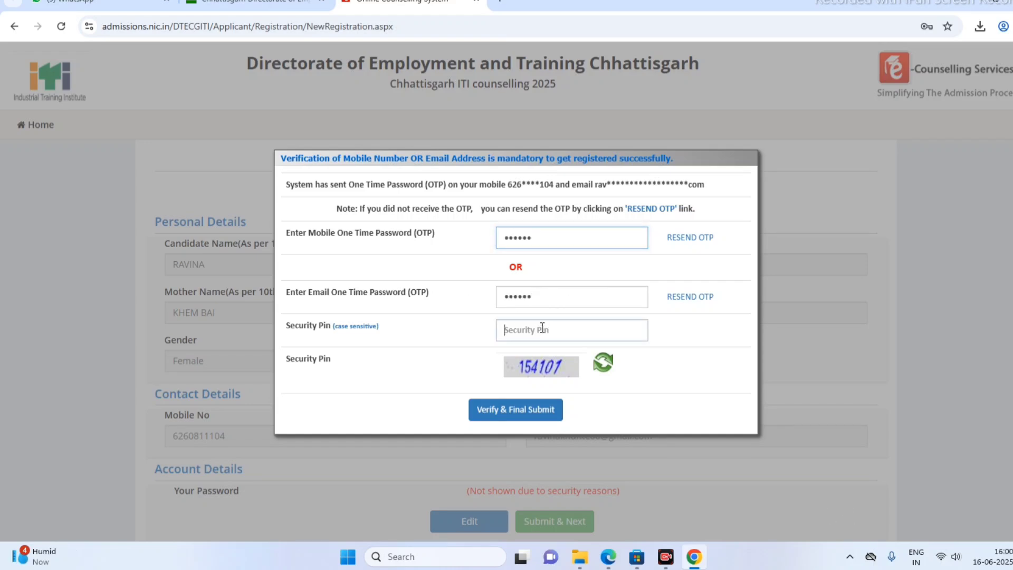
pyautogui.write('15')
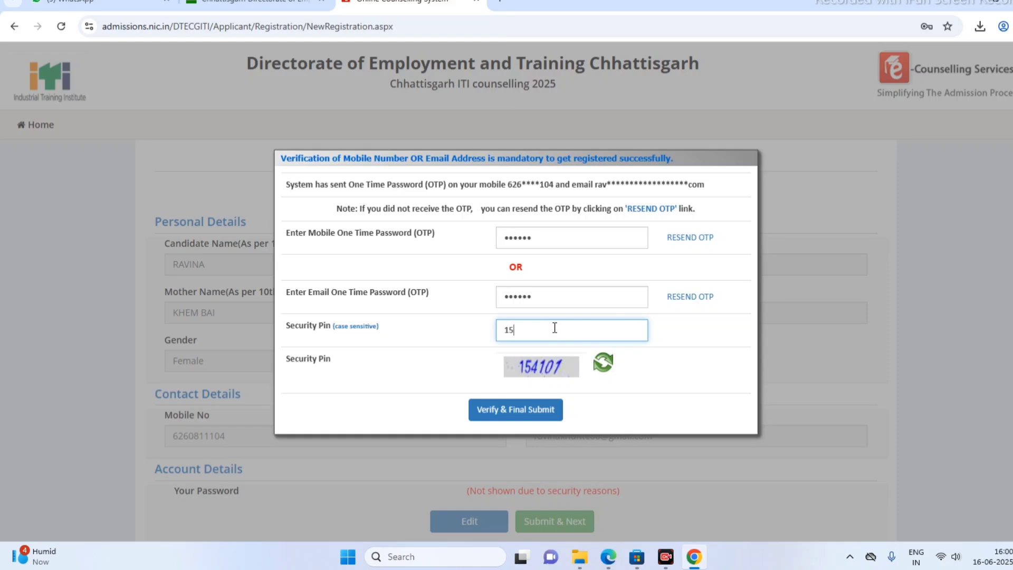
pyautogui.write('4101')
pyautogui.click(530, 411)
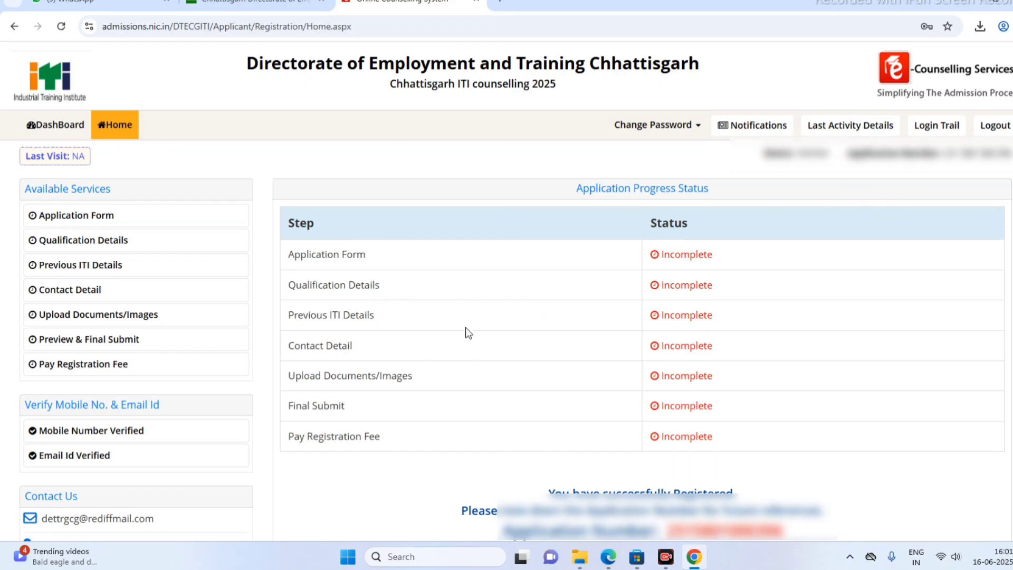
# Step: Open the Application Form and select the candidate's domicile
pyautogui.click(107, 224)
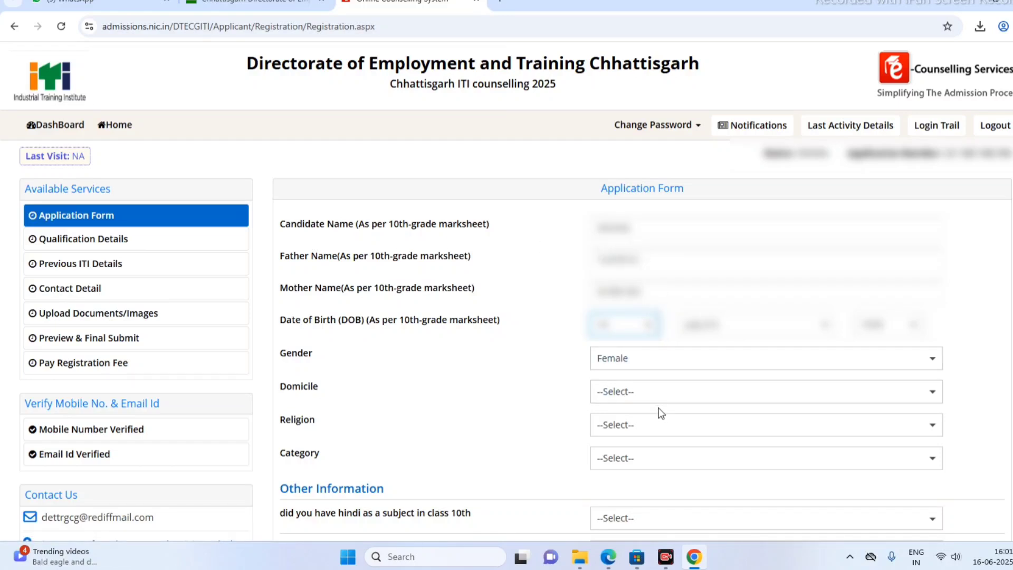
pyautogui.scroll(-1, 683, 404)
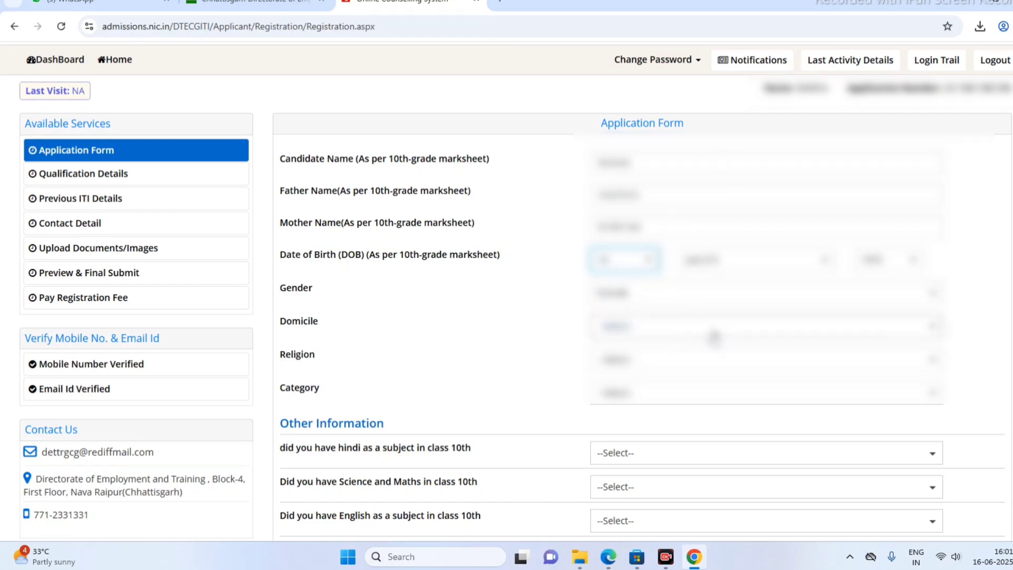
pyautogui.click(711, 336)
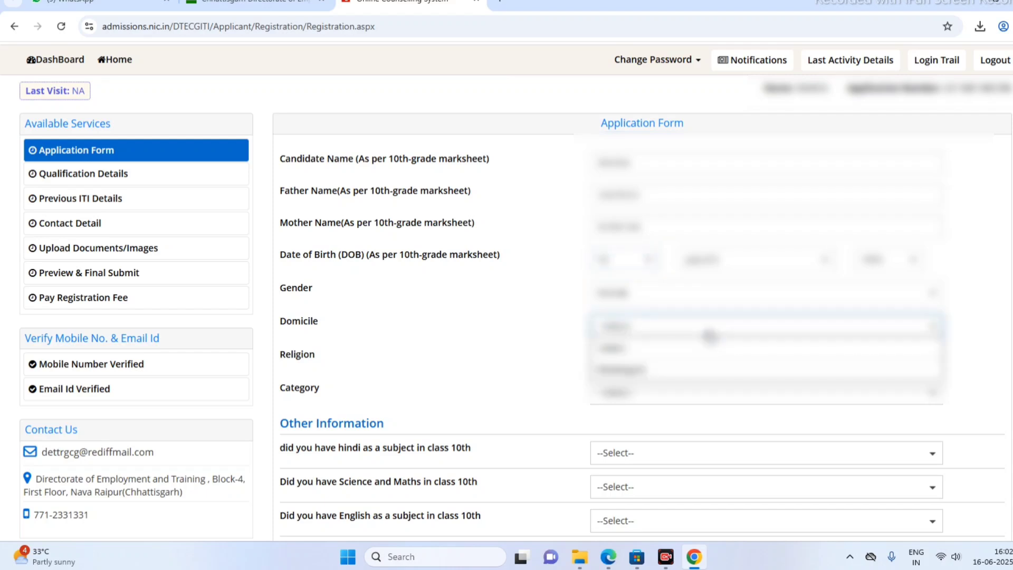
pyautogui.click(712, 347)
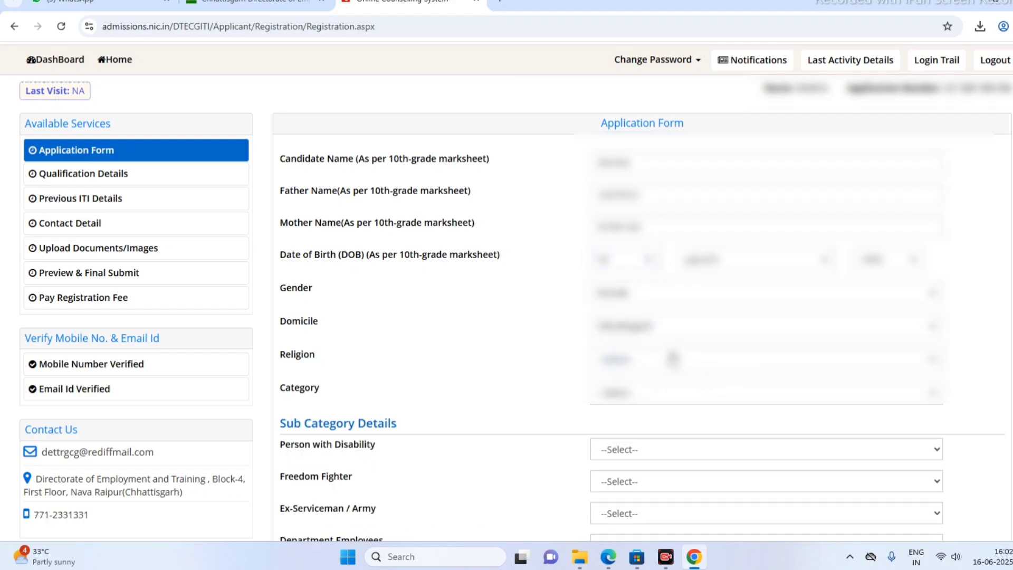
# Step: Set religion to Hindu and pick the candidate's category
pyautogui.click(654, 366)
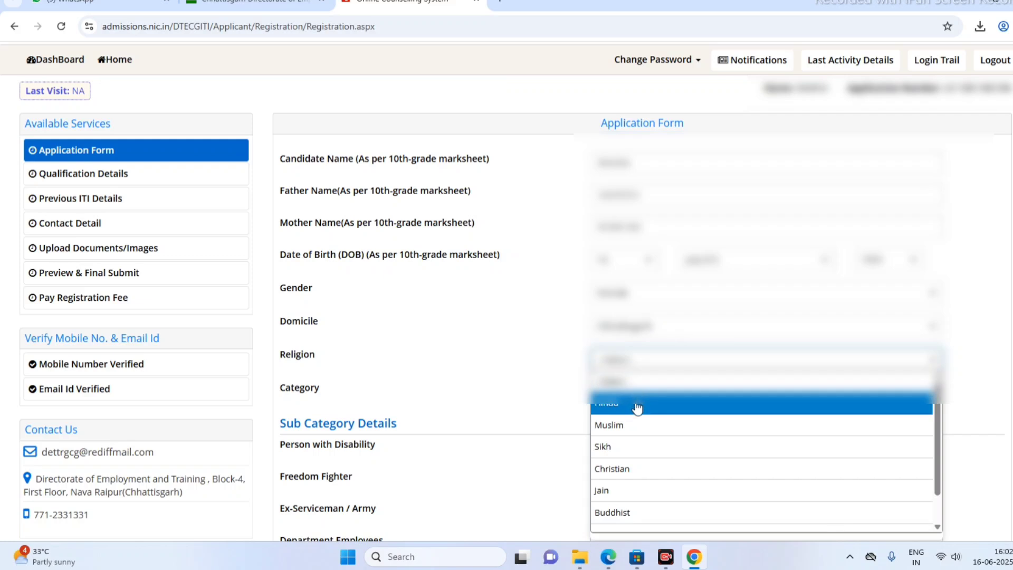
pyautogui.click(638, 408)
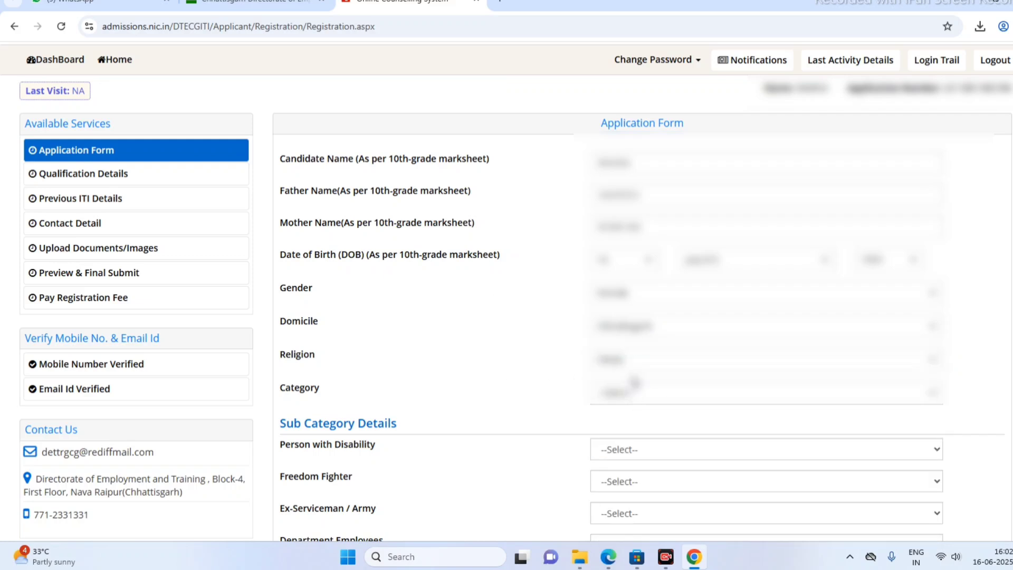
pyautogui.click(638, 402)
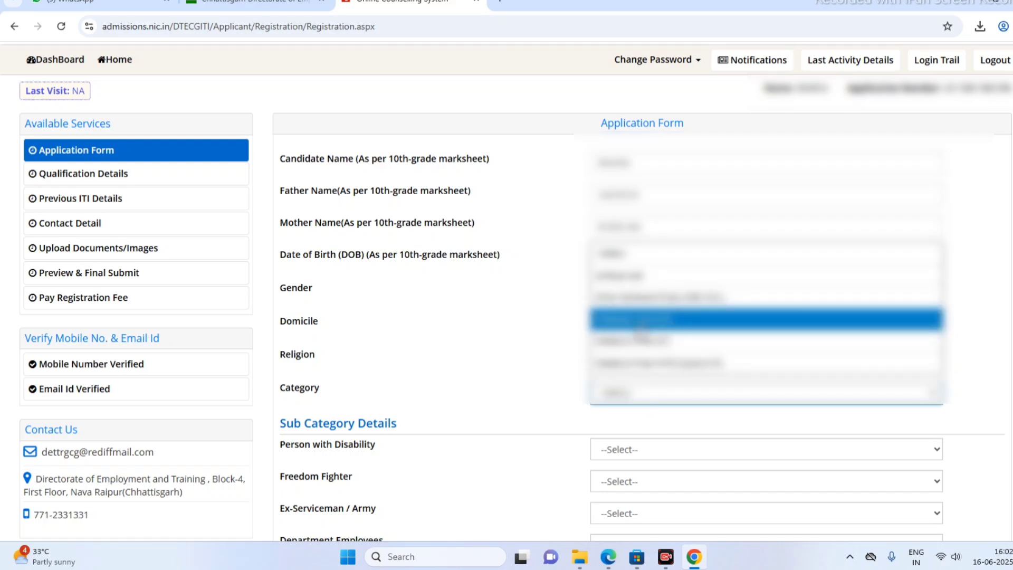
pyautogui.click(640, 323)
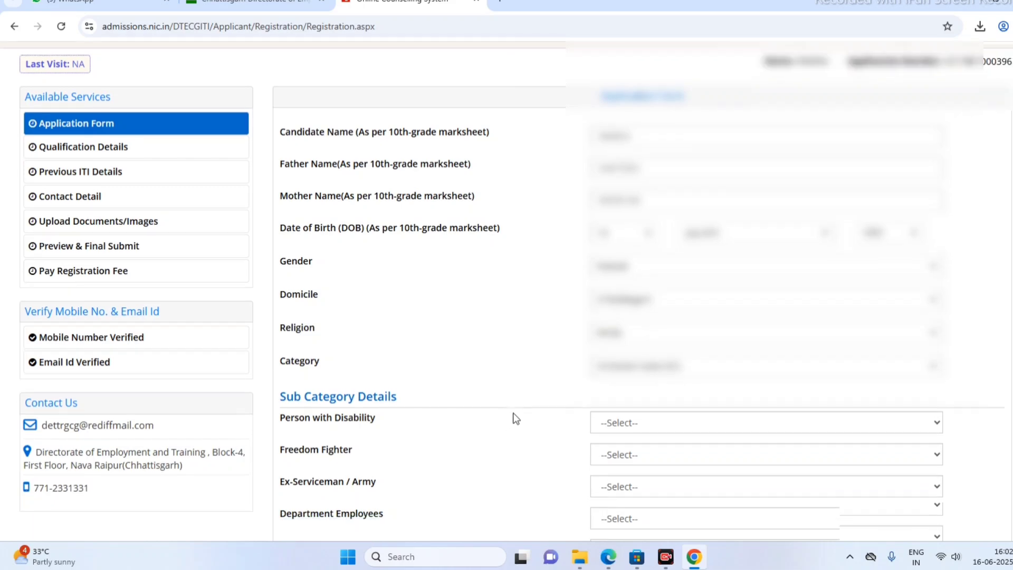
# Step: Set Disability, Freedom Fighter, Ex-Serviceman, Department Employees and Orphan each to No
pyautogui.scroll(-3, 516, 418)
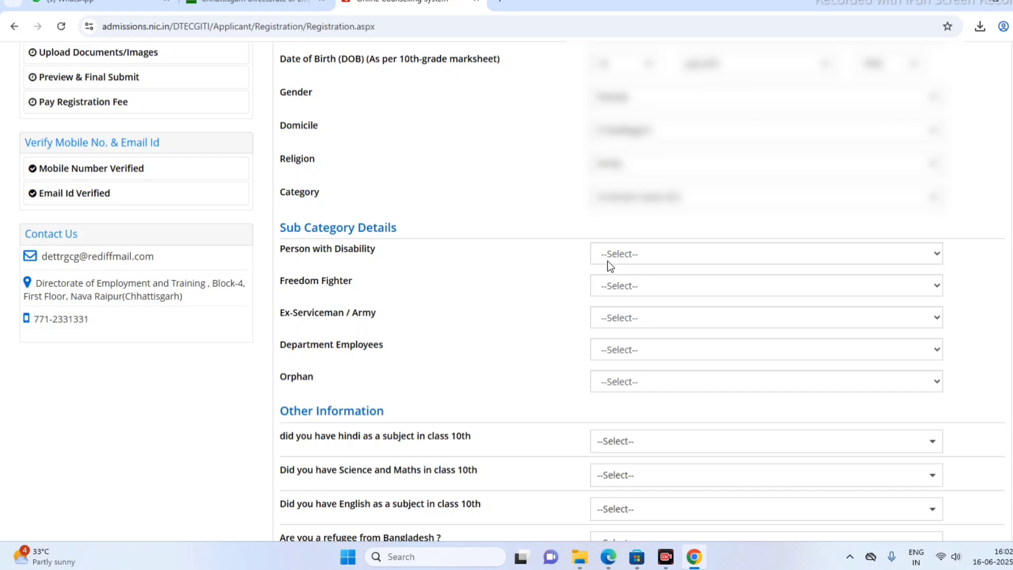
pyautogui.click(647, 255)
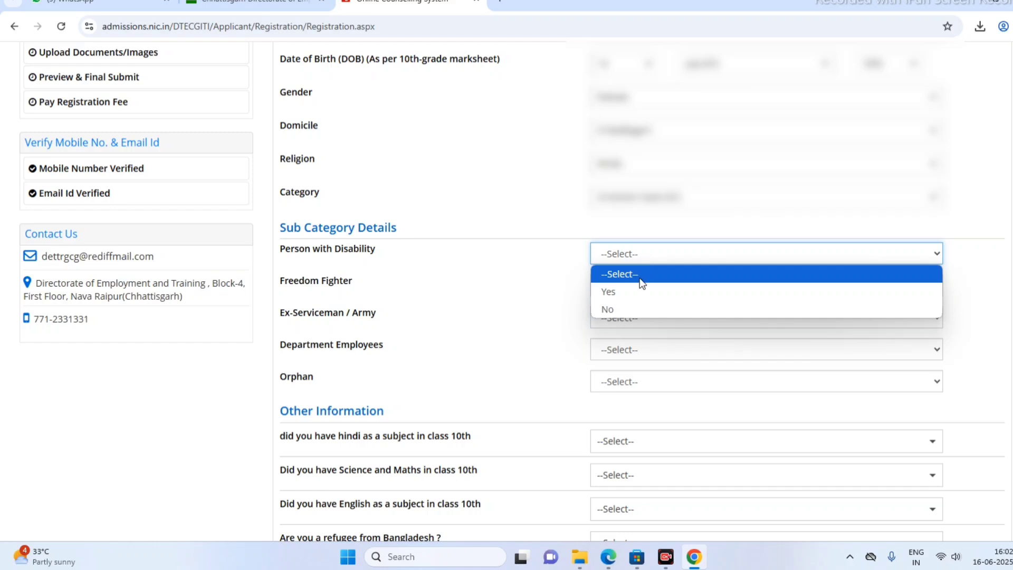
pyautogui.click(631, 310)
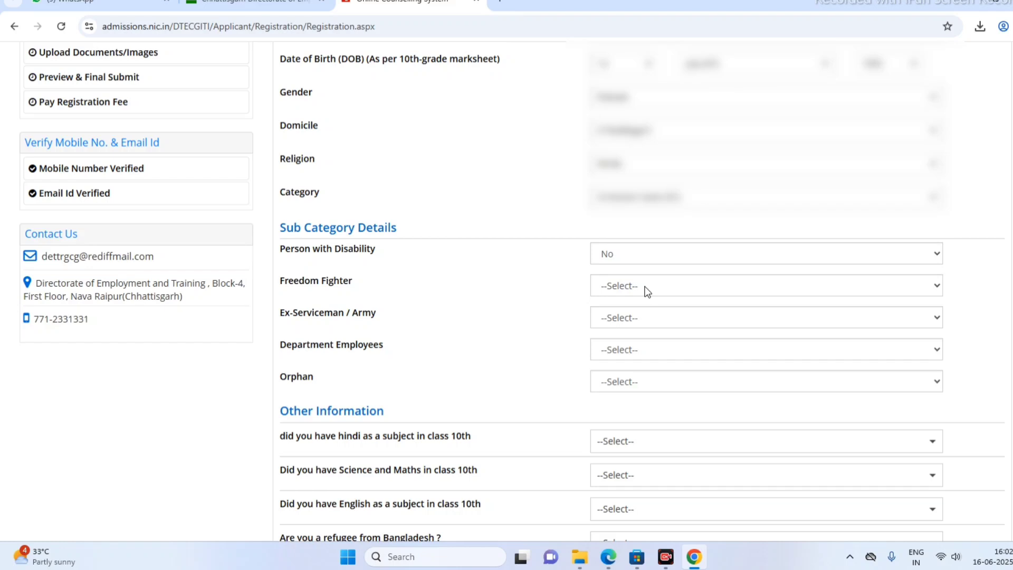
pyautogui.click(647, 292)
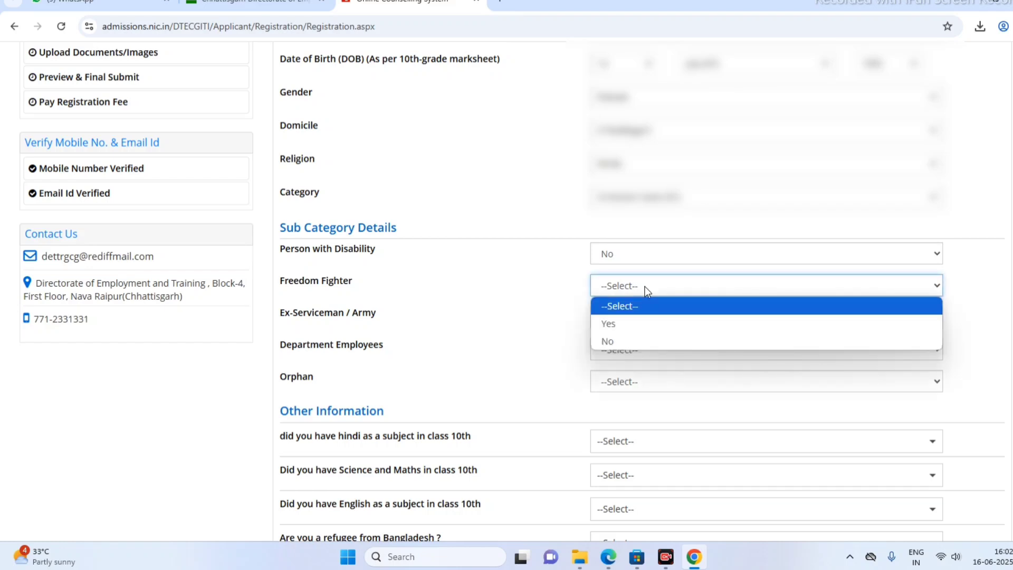
pyautogui.click(628, 340)
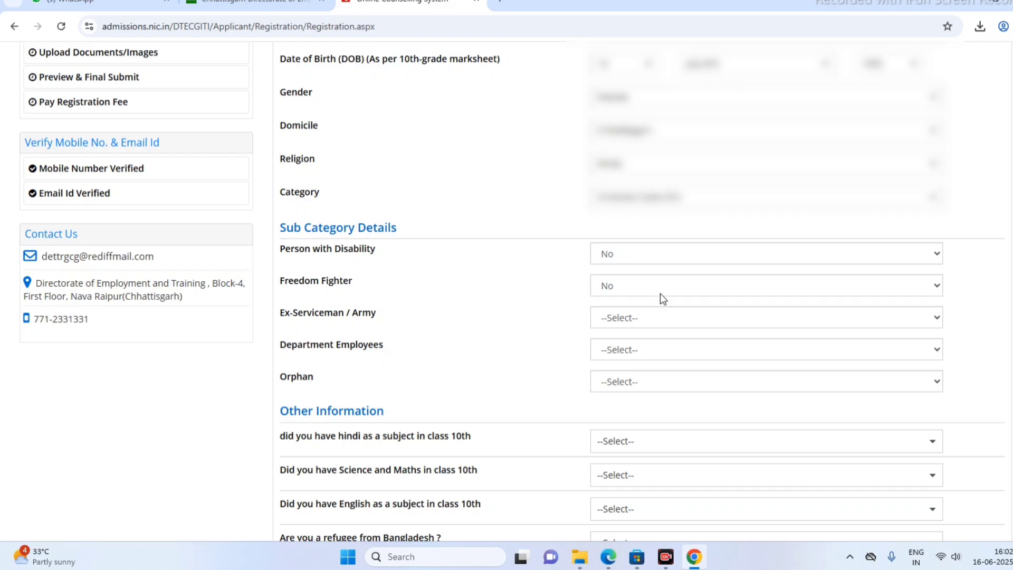
pyautogui.click(643, 322)
pyautogui.click(618, 373)
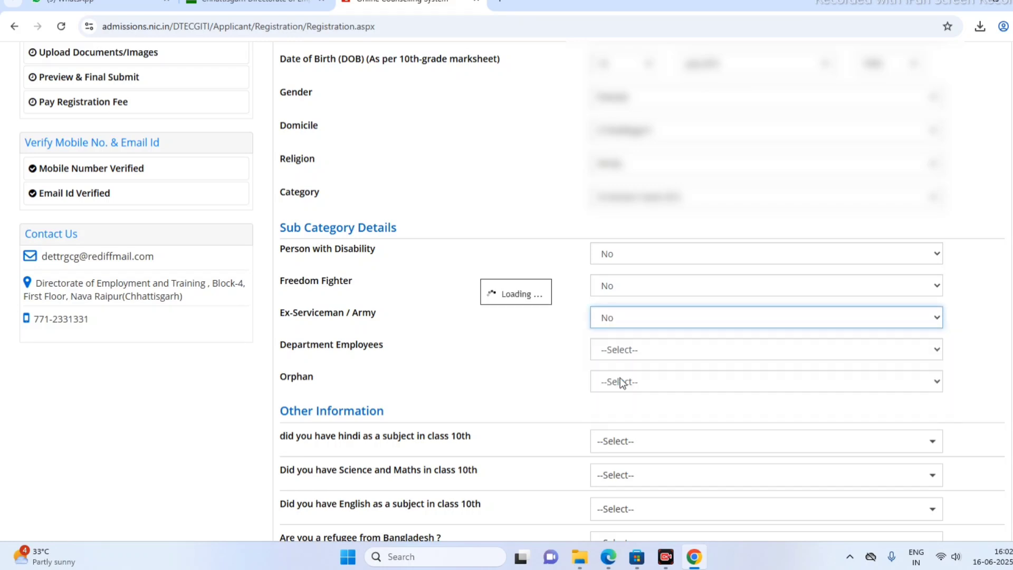
pyautogui.click(631, 351)
pyautogui.click(632, 405)
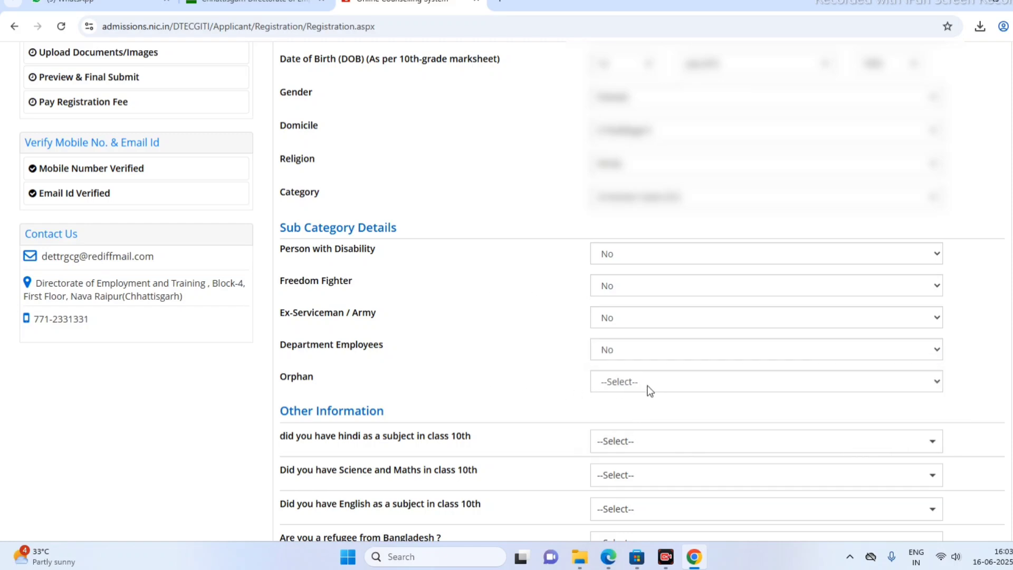
pyautogui.click(638, 386)
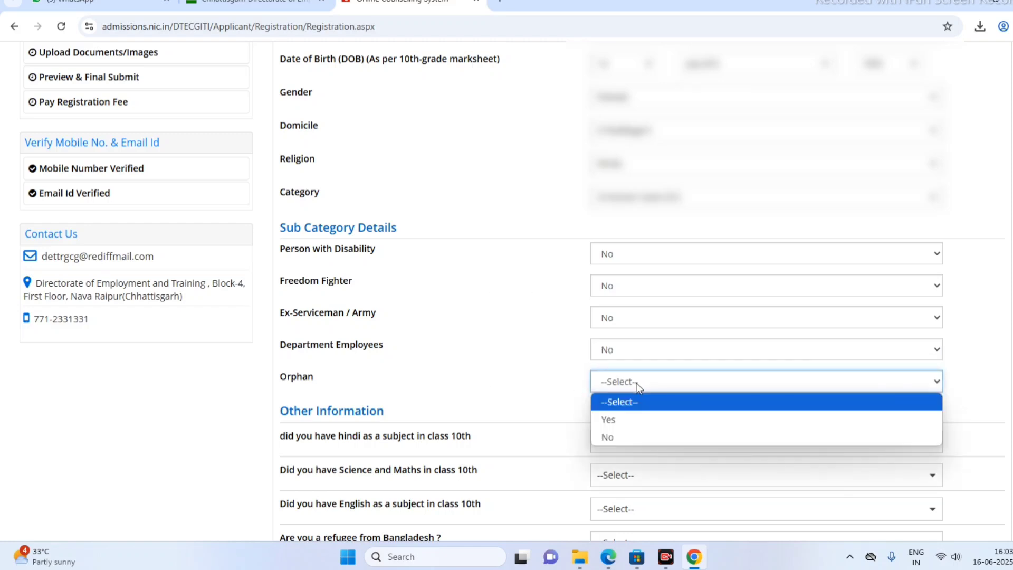
pyautogui.click(616, 437)
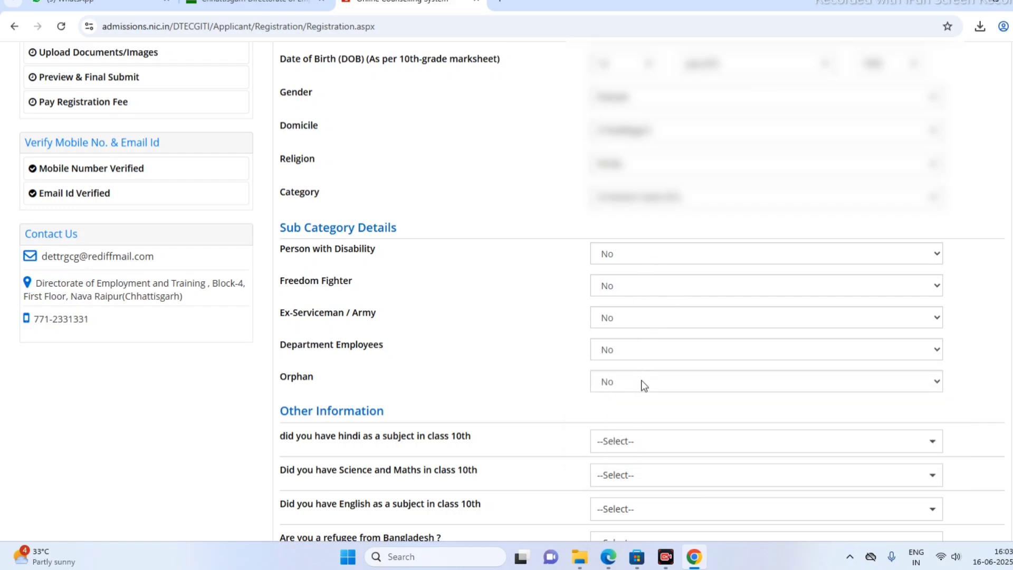
# Step: Answer Yes for Hindi, Science-Maths and English studied in class 10th
pyautogui.scroll(-4, 636, 414)
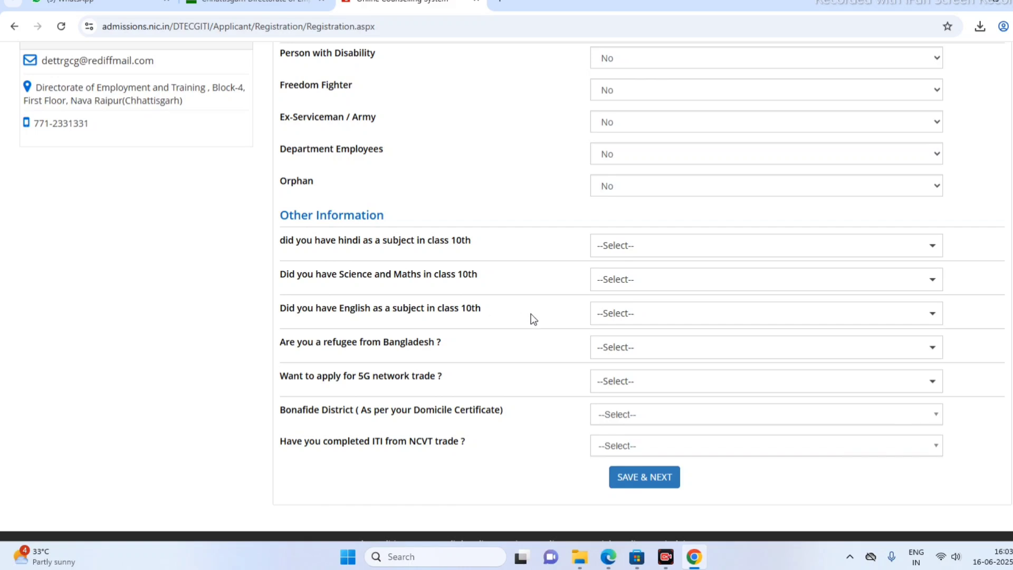
pyautogui.click(649, 252)
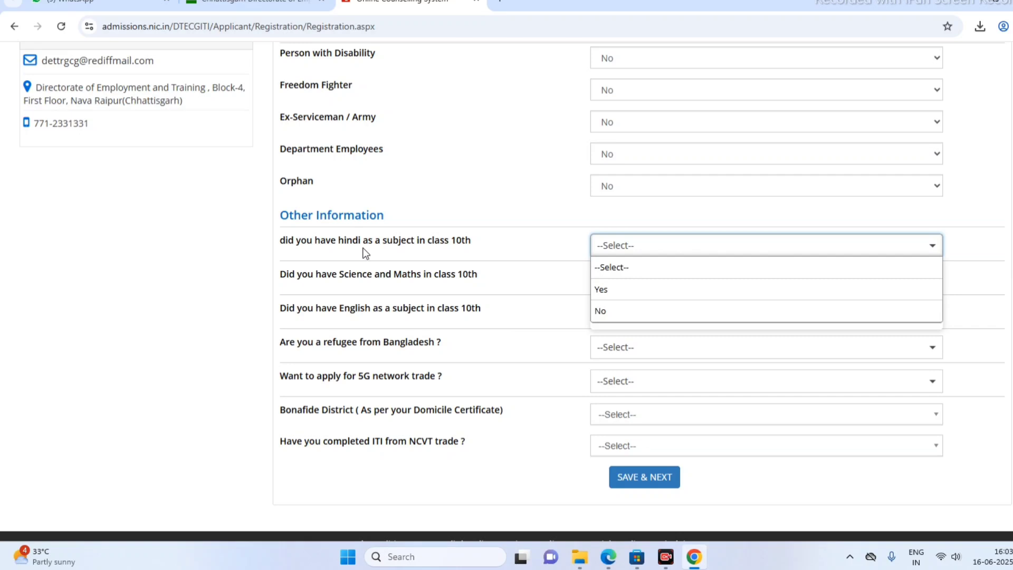
pyautogui.click(613, 292)
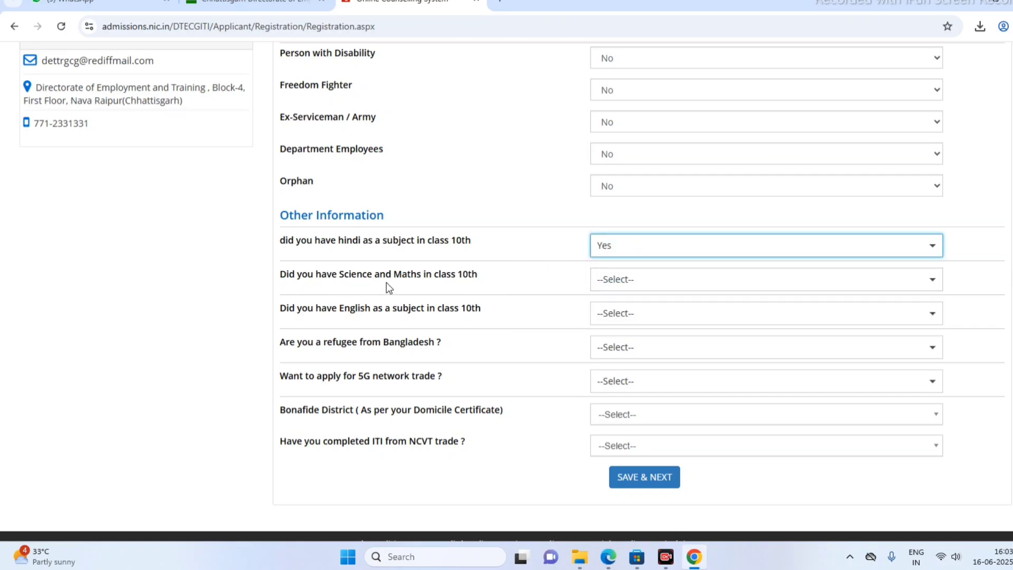
pyautogui.click(649, 290)
pyautogui.click(609, 326)
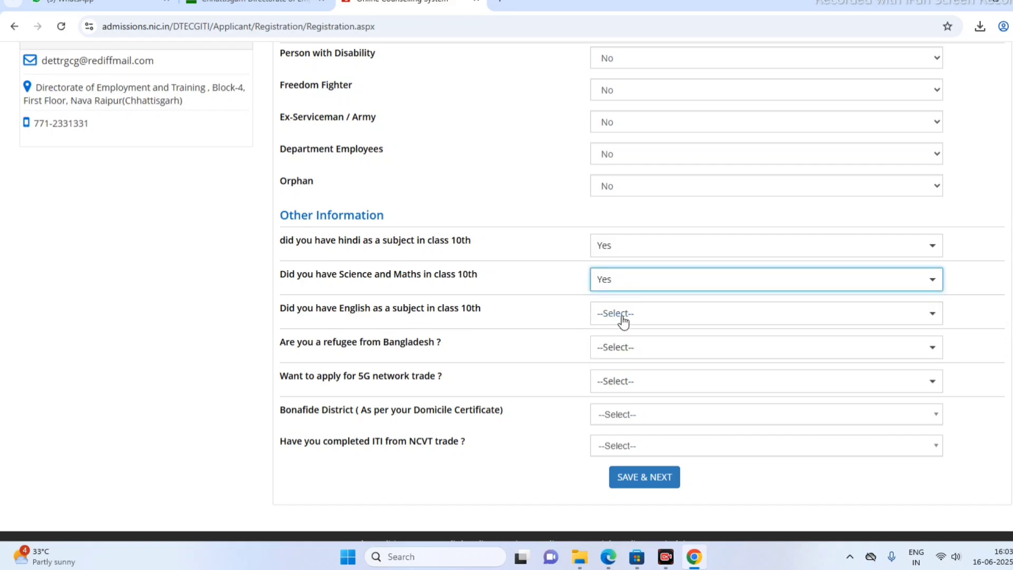
pyautogui.click(649, 323)
pyautogui.click(618, 360)
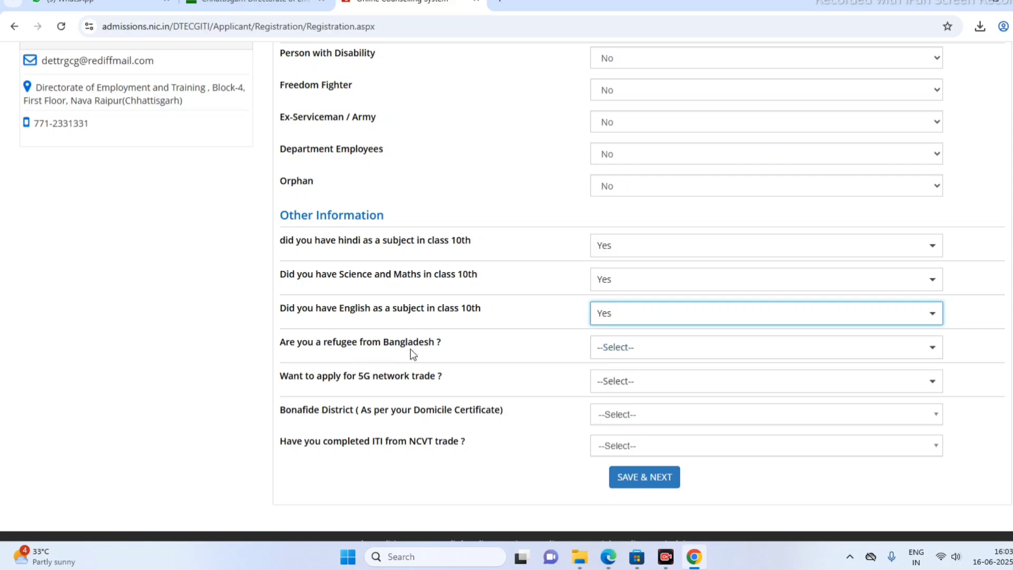
# Step: Answer No to the Bangladesh refugee question and the 5G network trade question
pyautogui.scroll(-1, 525, 350)
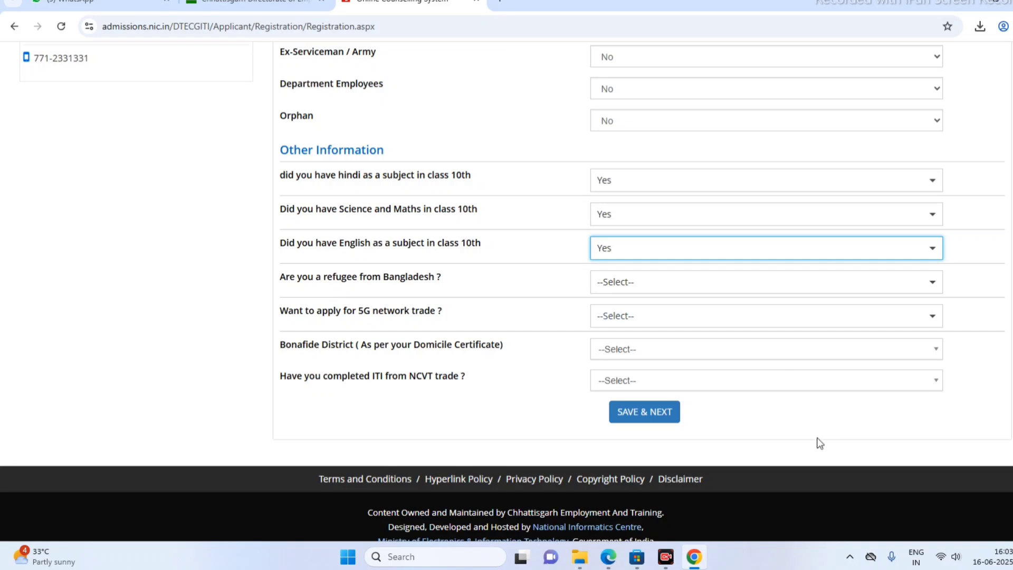
pyautogui.click(642, 285)
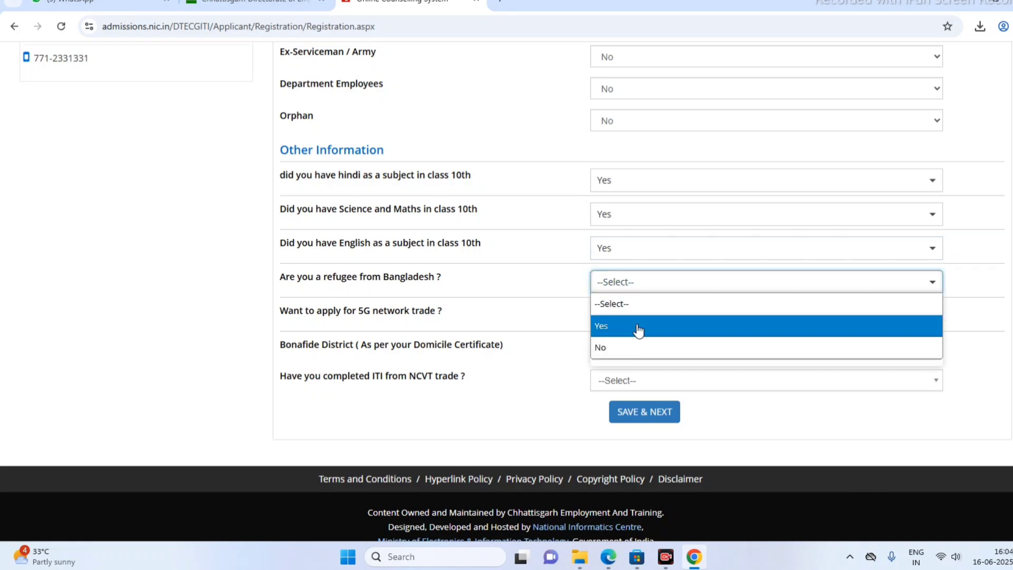
pyautogui.click(646, 349)
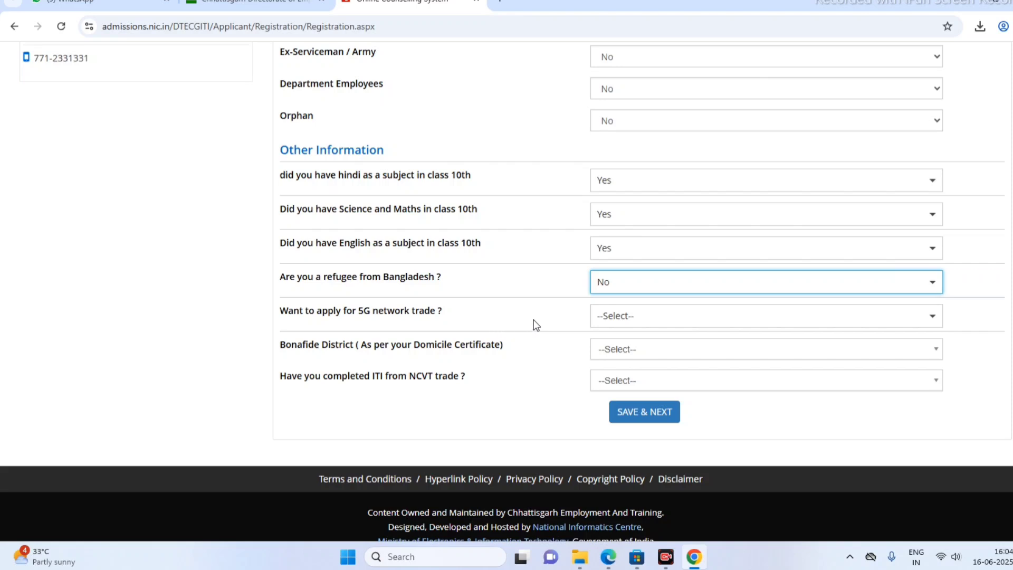
pyautogui.click(649, 323)
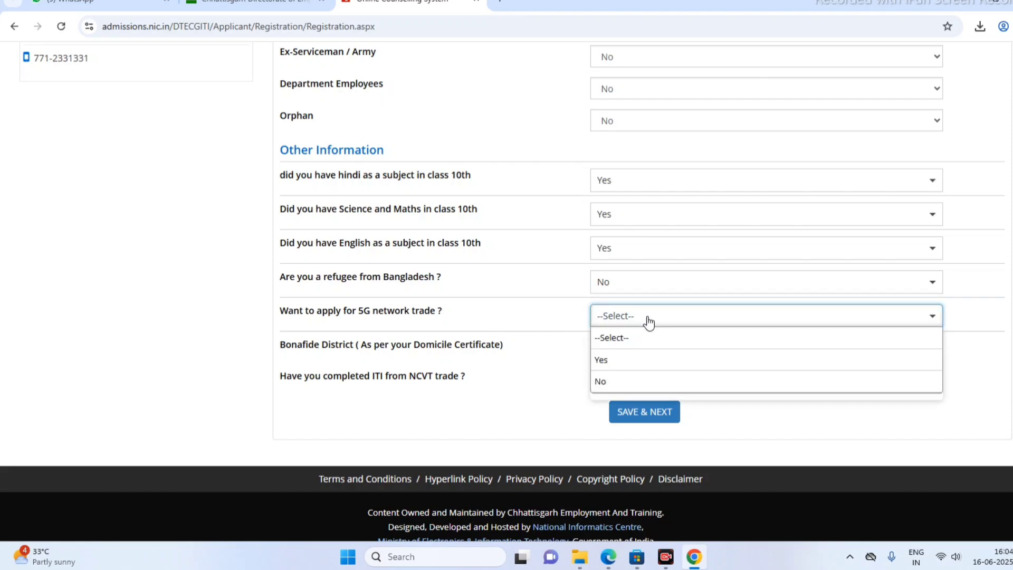
pyautogui.click(632, 364)
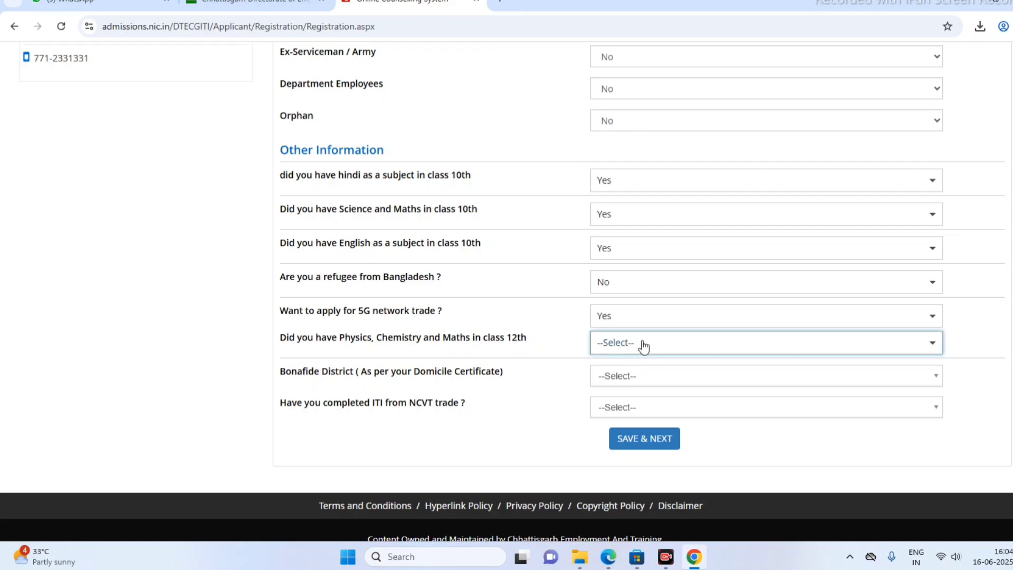
pyautogui.click(643, 347)
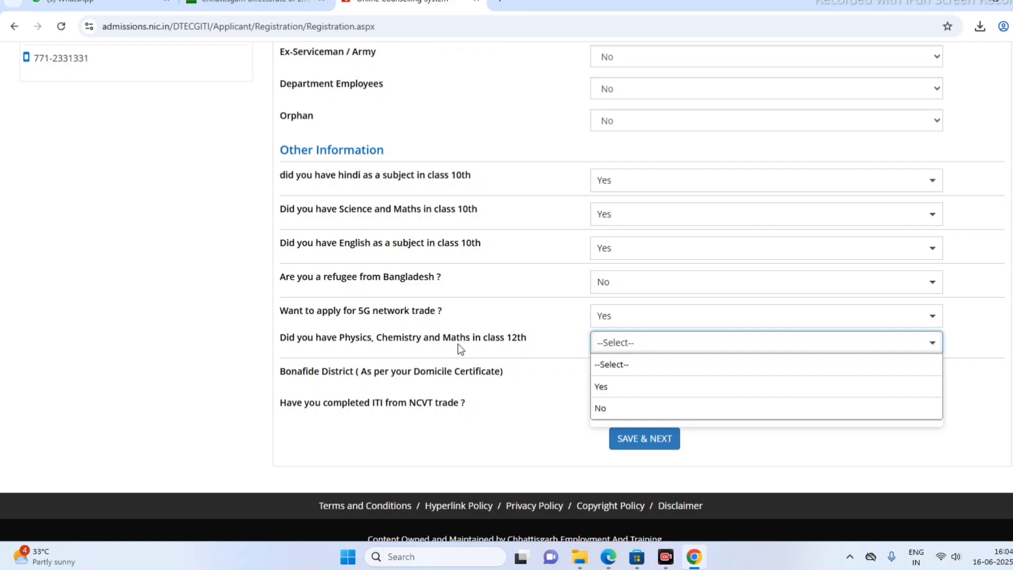
pyautogui.click(688, 318)
pyautogui.click(625, 382)
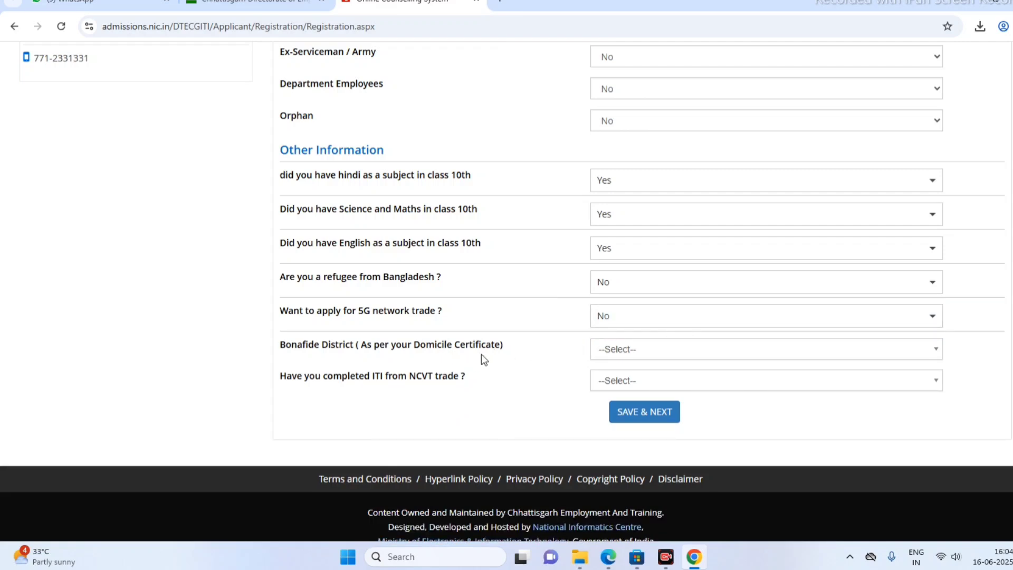
# Step: Choose JANJGIR-CHAMPA in the Bonafide District dropdown
pyautogui.click(650, 355)
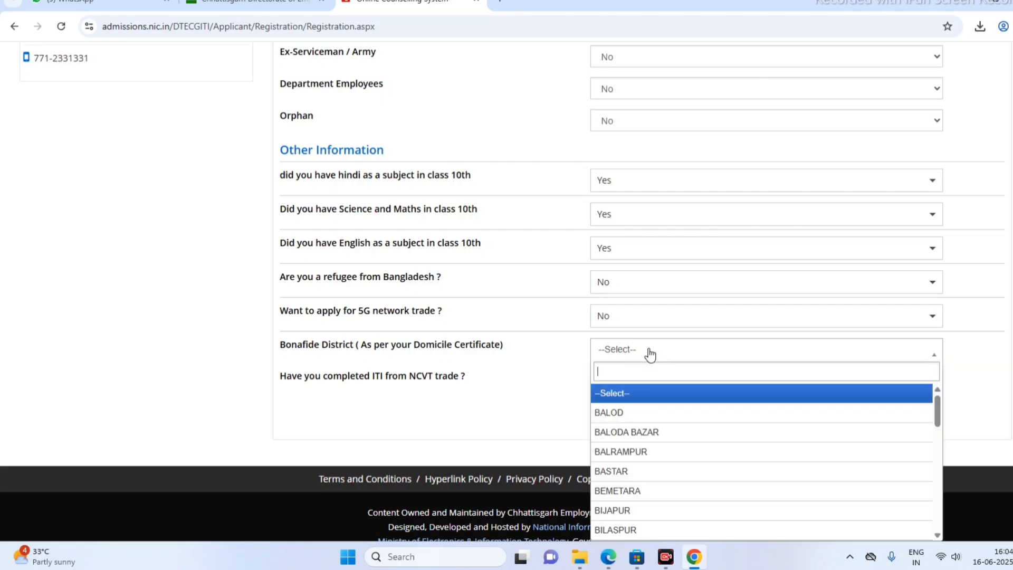
pyautogui.scroll(-2, 656, 441)
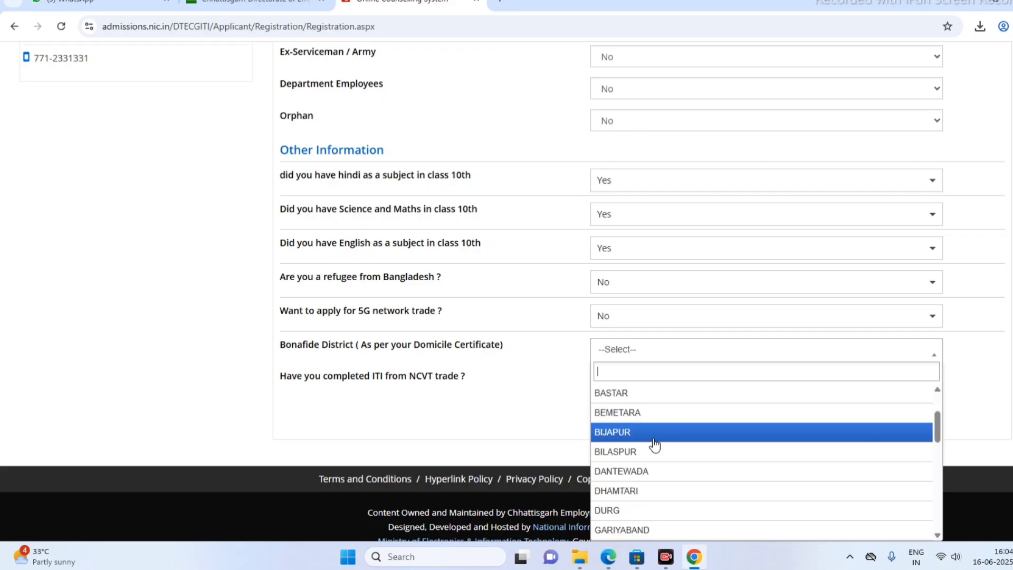
pyautogui.scroll(-6, 859, 450)
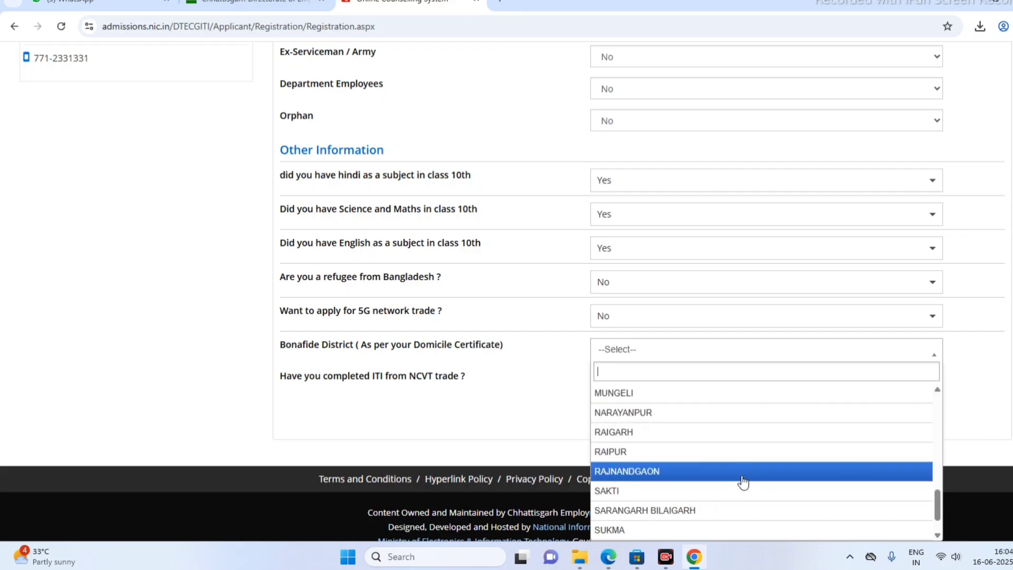
pyautogui.scroll(-1, 743, 483)
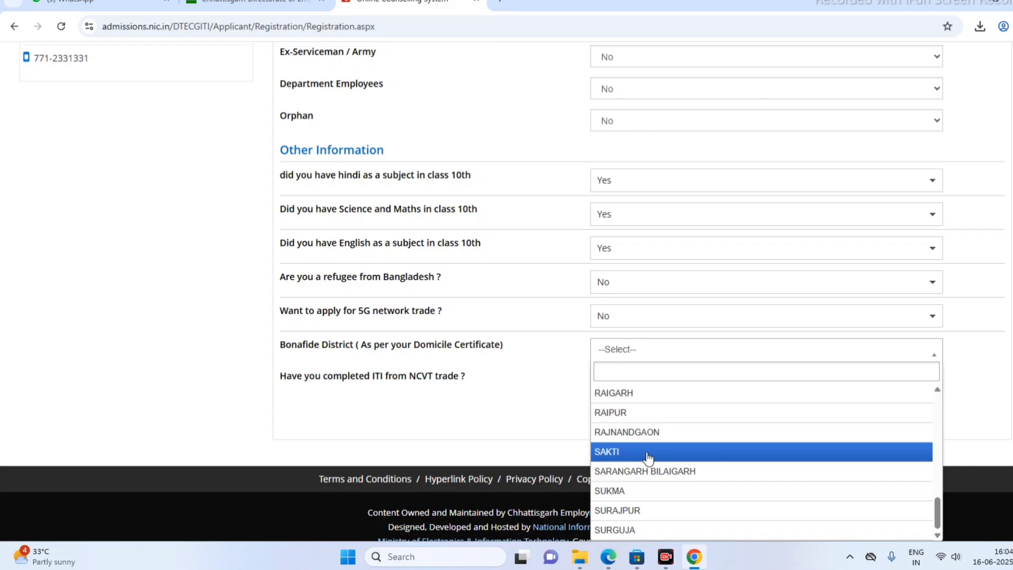
pyautogui.scroll(1, 649, 457)
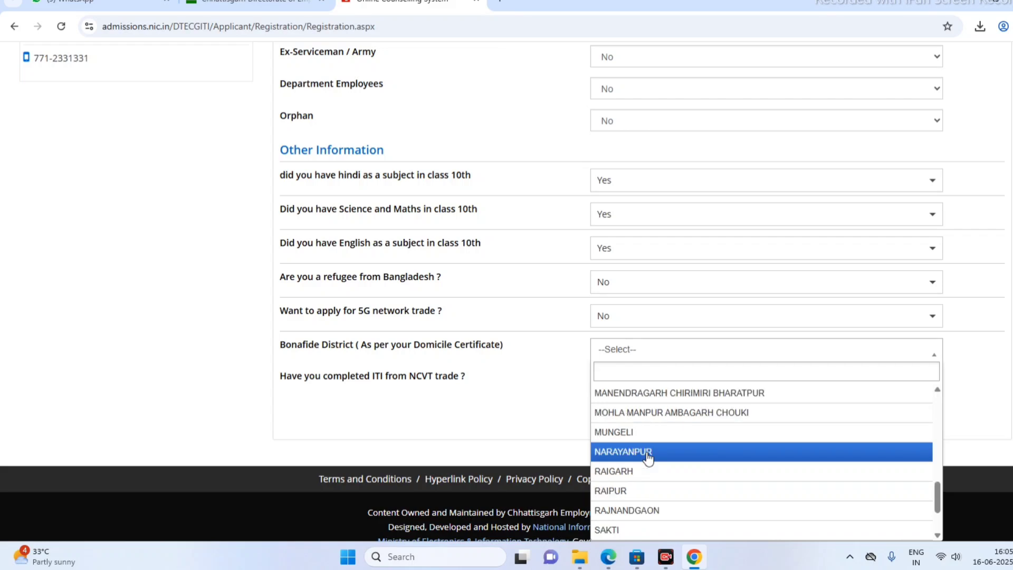
pyautogui.scroll(-1, 649, 457)
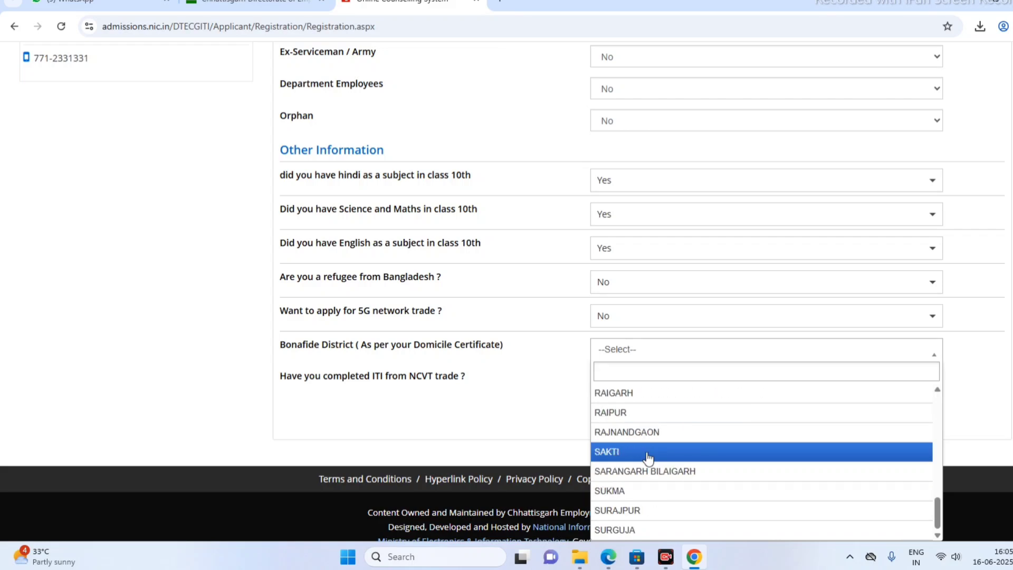
pyautogui.scroll(4, 649, 457)
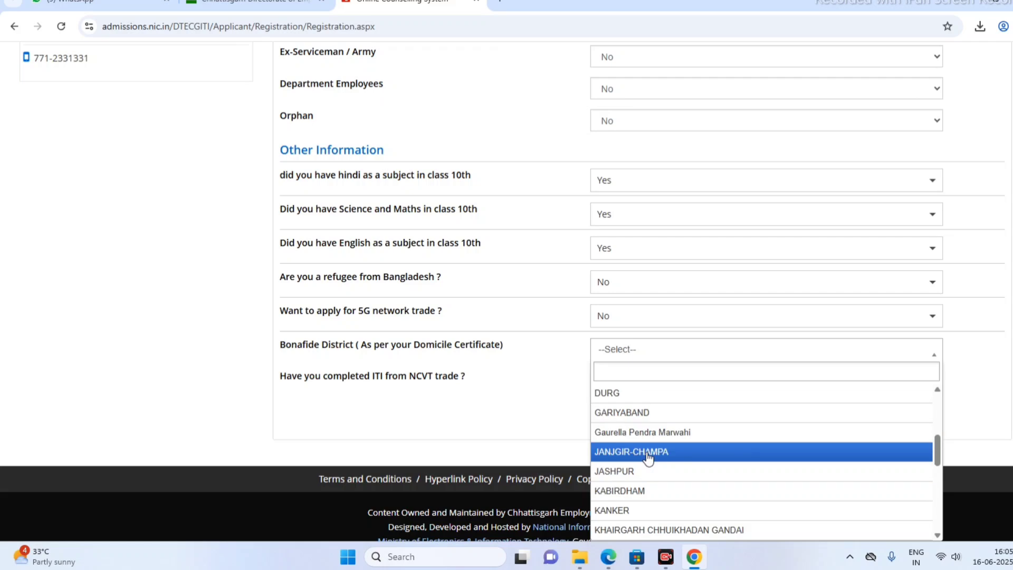
pyautogui.scroll(1, 649, 457)
pyautogui.scroll(-1, 649, 457)
pyautogui.click(649, 457)
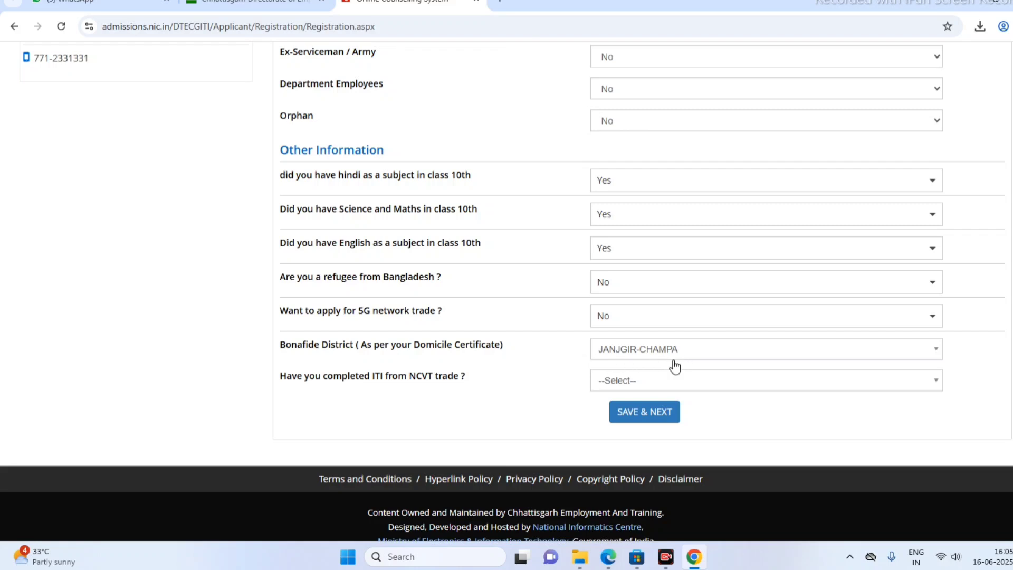
# Step: Answer Yes for a completed NCVT ITI trade and save with SAVE & NEXT
pyautogui.click(648, 388)
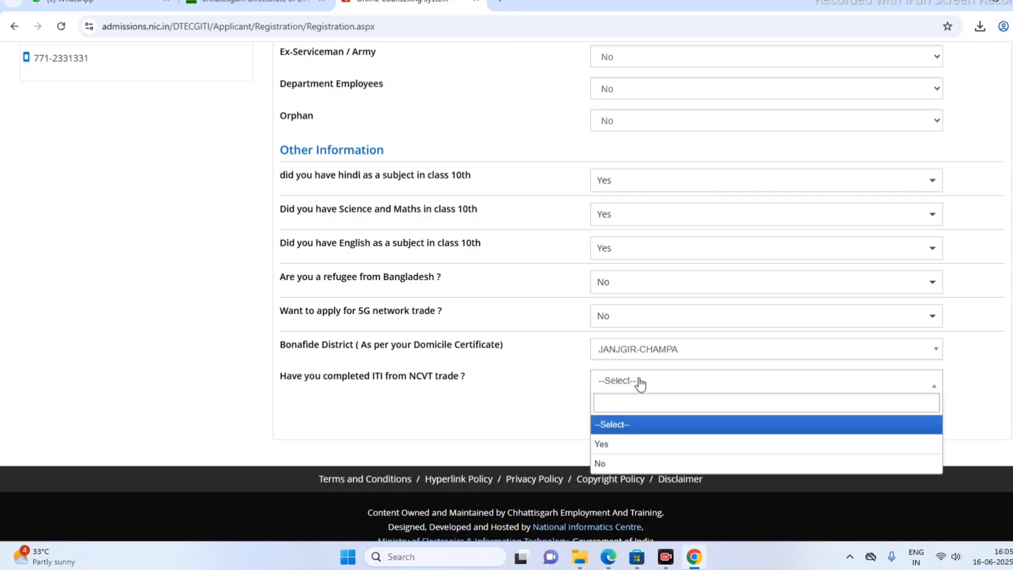
pyautogui.click(624, 448)
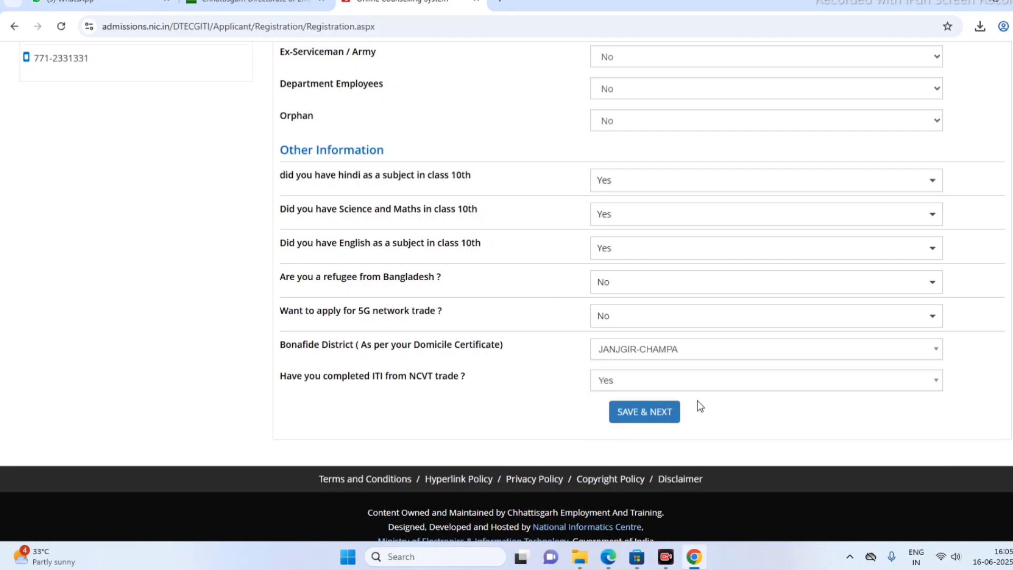
pyautogui.click(640, 414)
# Step: Confirm the save, then mark class 10th as Passed and set its passing year and roll number
pyautogui.click(491, 338)
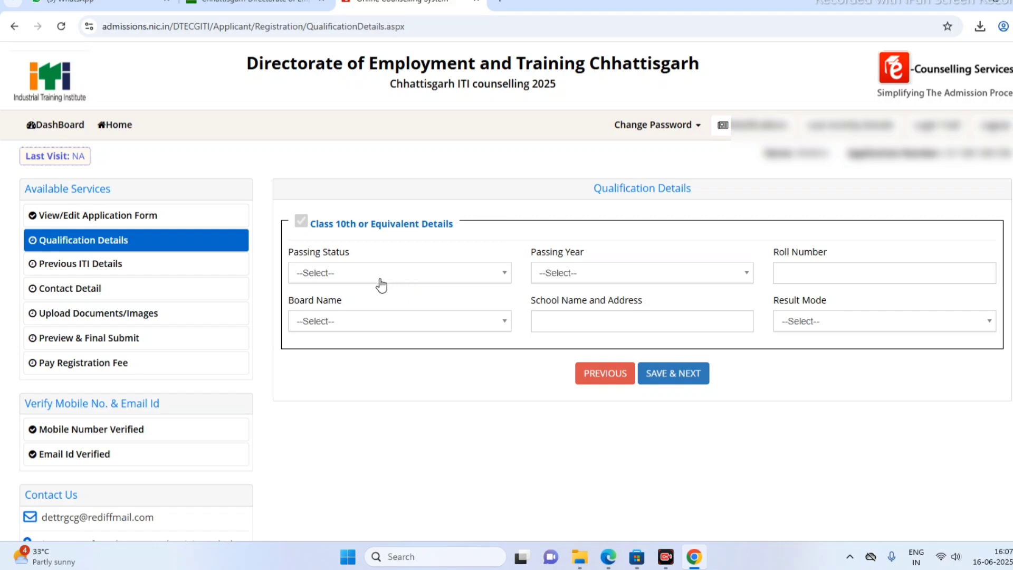
pyautogui.click(422, 284)
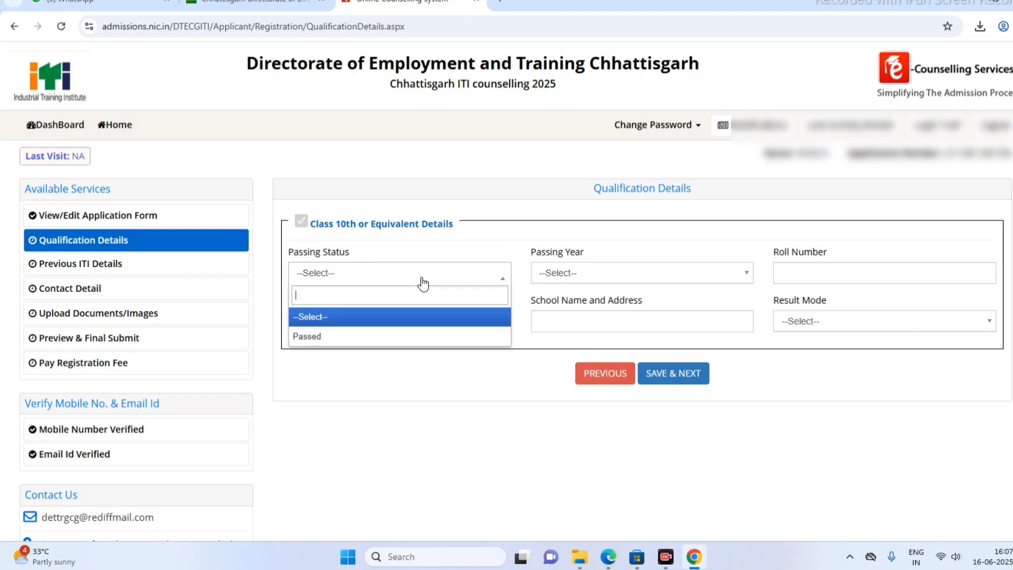
pyautogui.click(334, 338)
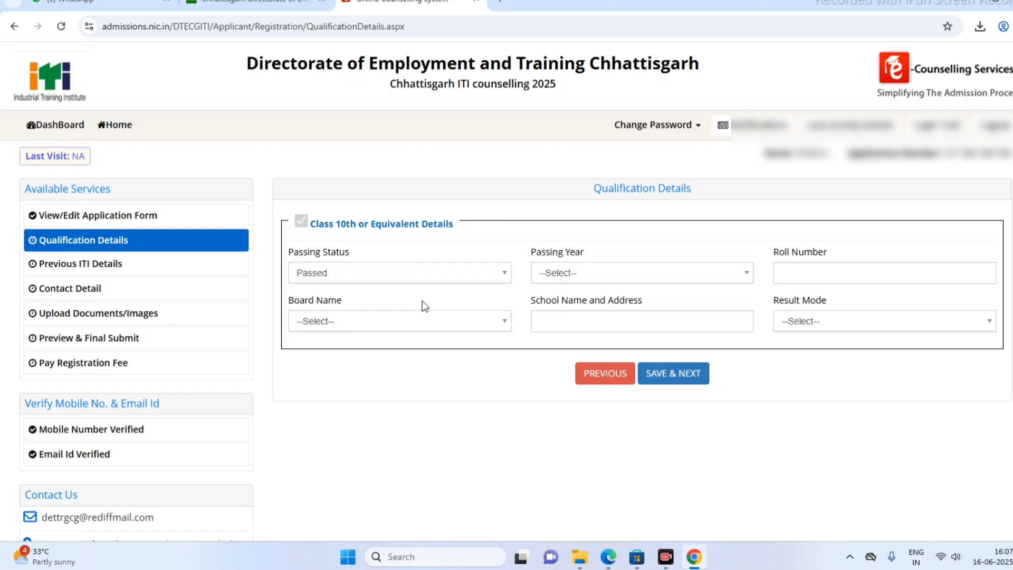
pyautogui.click(597, 275)
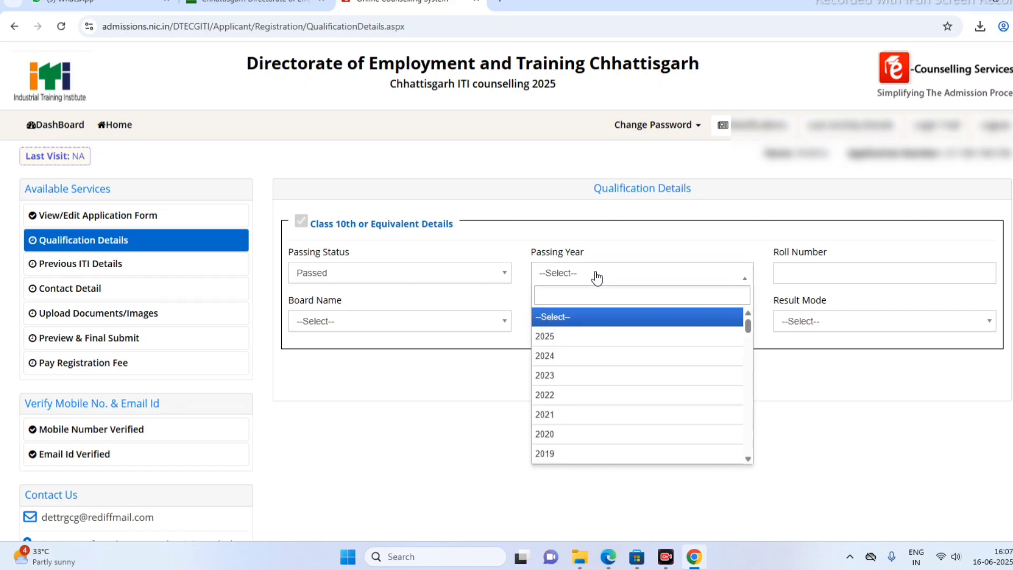
pyautogui.click(812, 274)
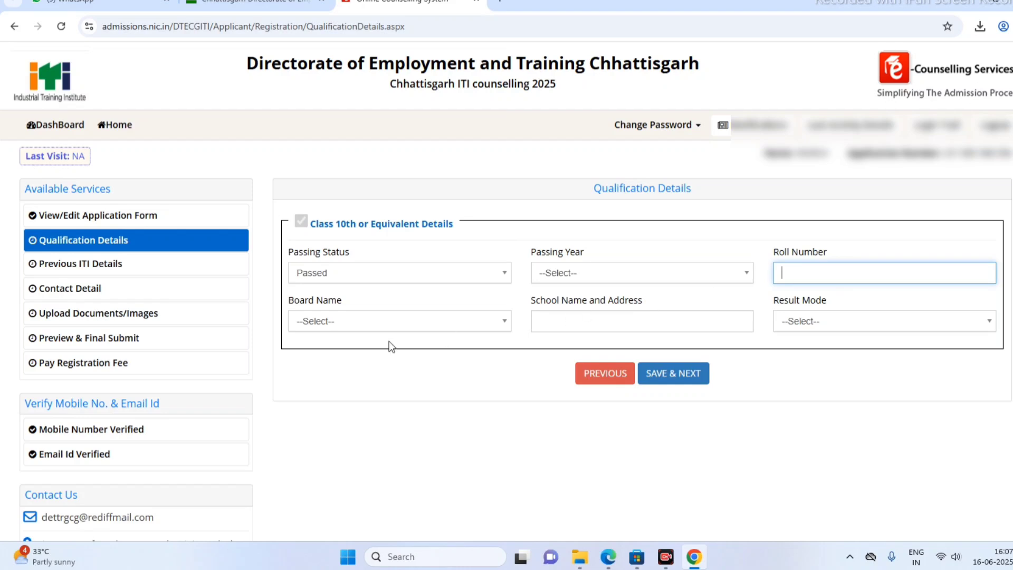
# Step: Choose the class 10th examination board, enter the school name and address, and pick the Result Mode
pyautogui.click(385, 321)
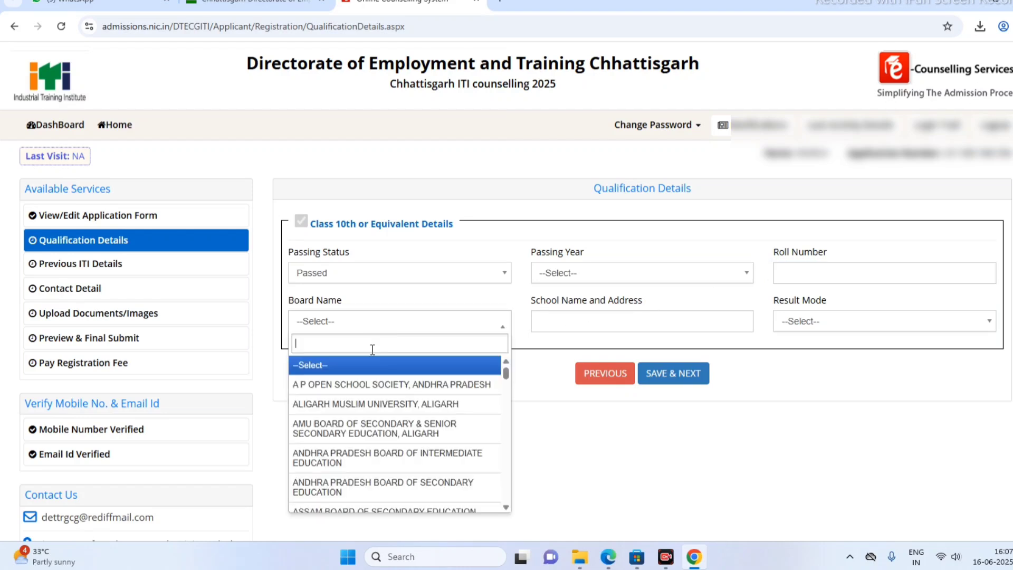
pyautogui.scroll(-5, 369, 475)
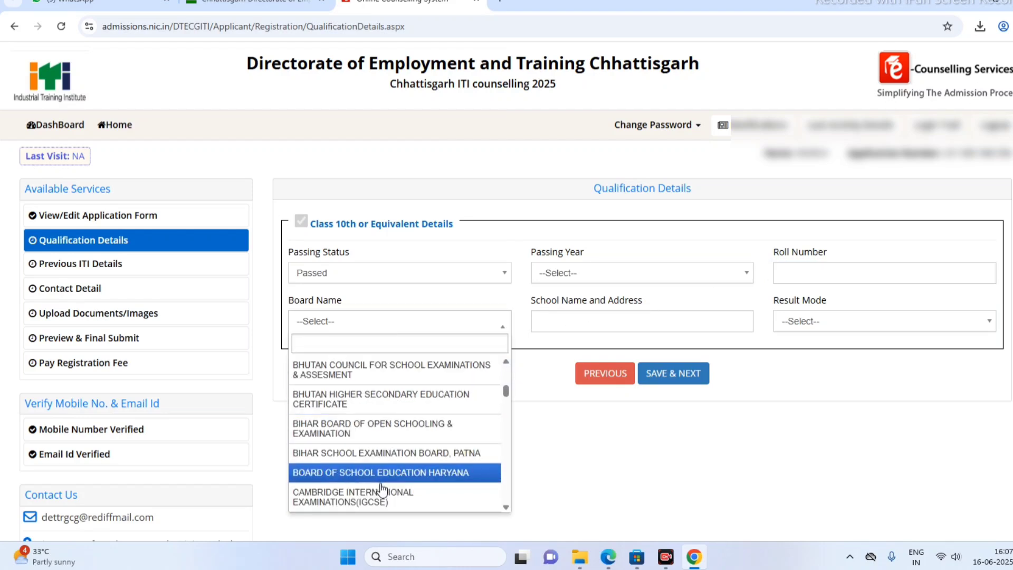
pyautogui.scroll(-4, 384, 457)
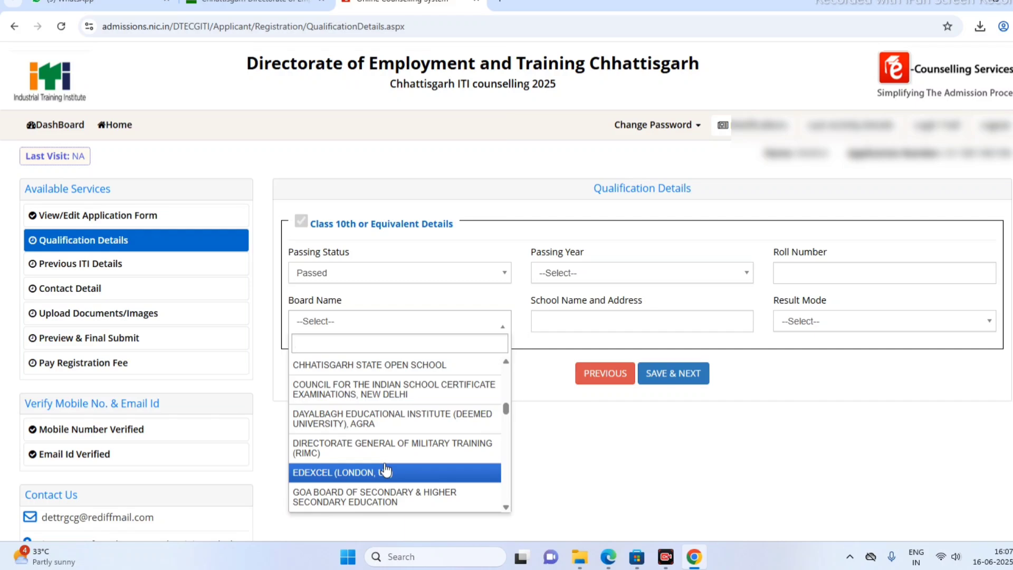
pyautogui.click(584, 323)
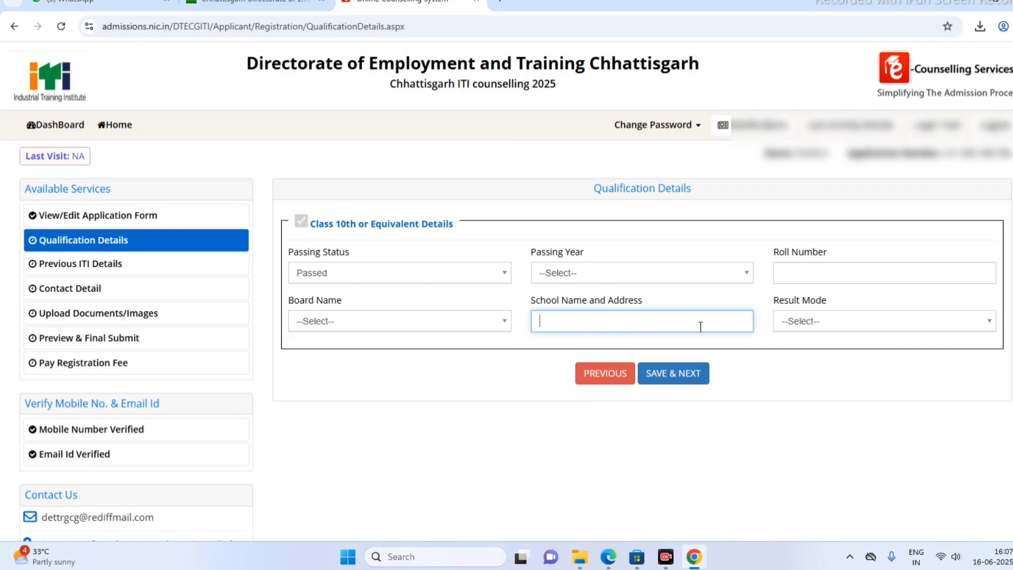
pyautogui.click(824, 326)
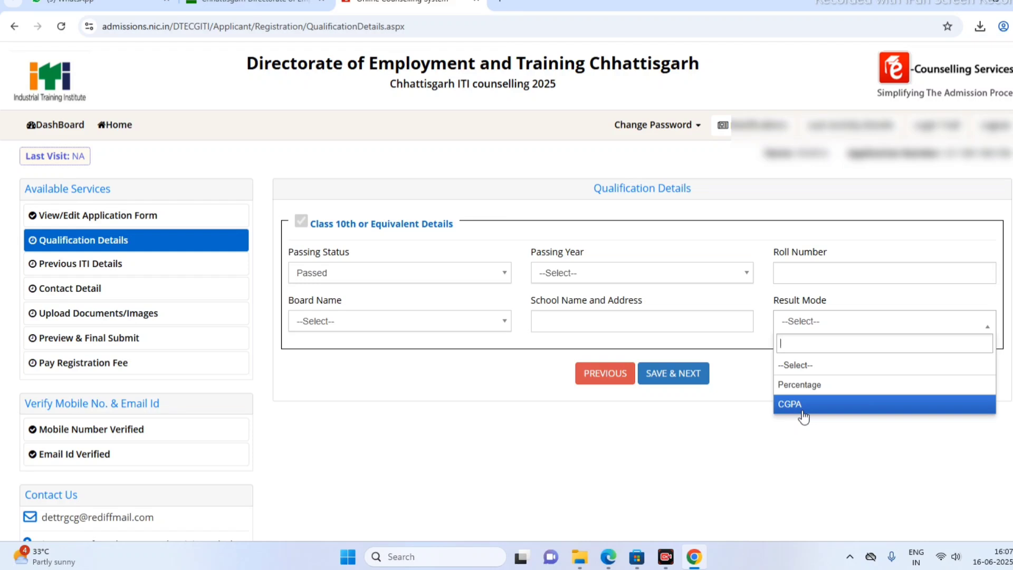
pyautogui.click(705, 296)
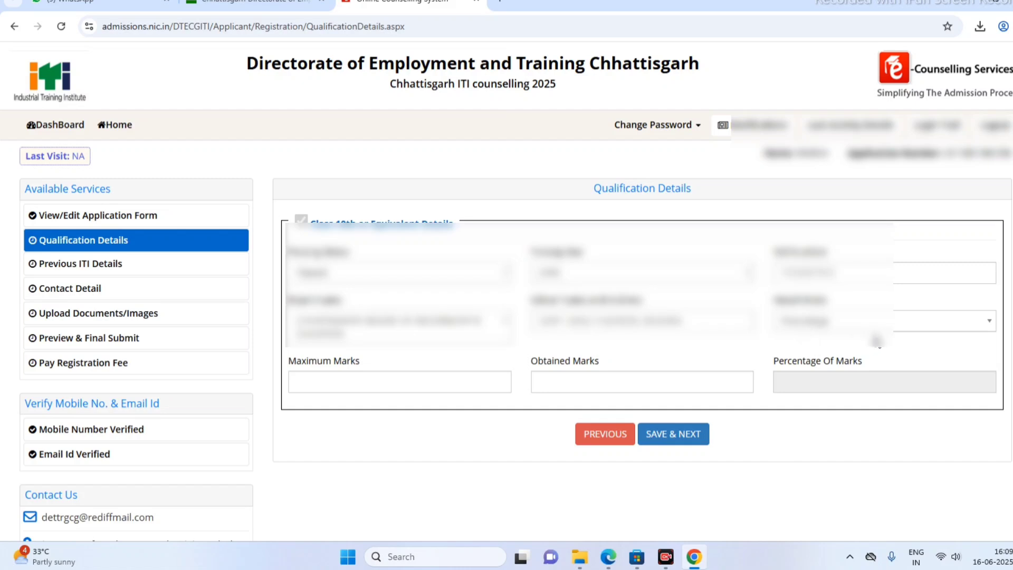
# Step: Enter 600 maximum marks and 450 obtained marks so the percentage calculates, then save
pyautogui.click(321, 385)
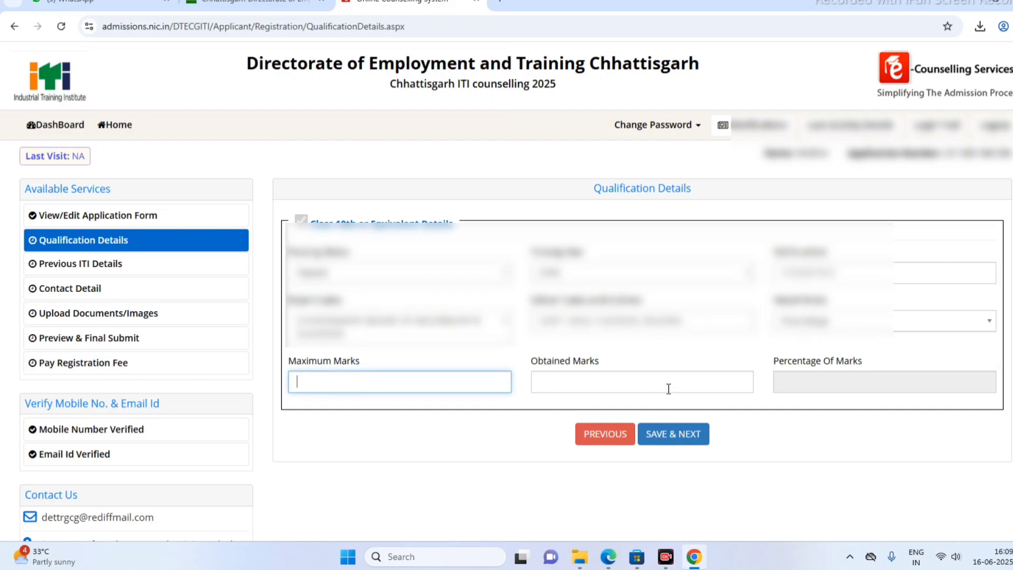
pyautogui.click(577, 388)
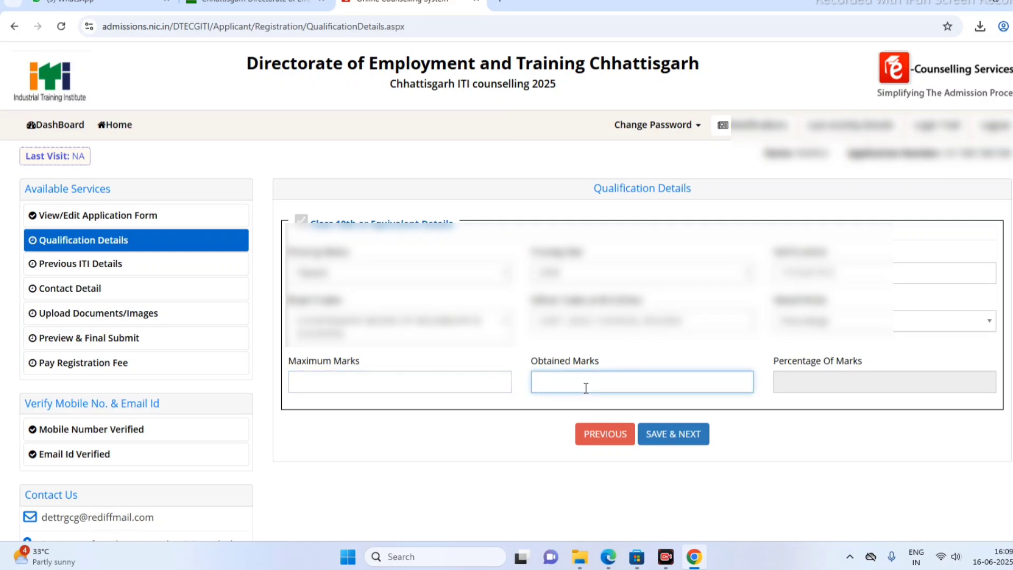
pyautogui.click(387, 384)
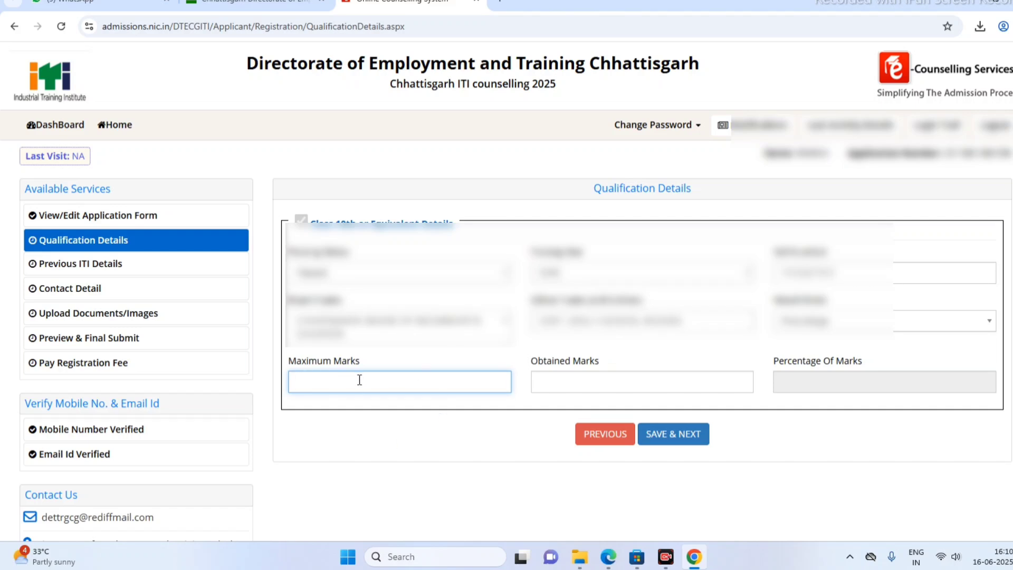
pyautogui.write('6000')
pyautogui.press('BackSpace')
pyautogui.click(570, 384)
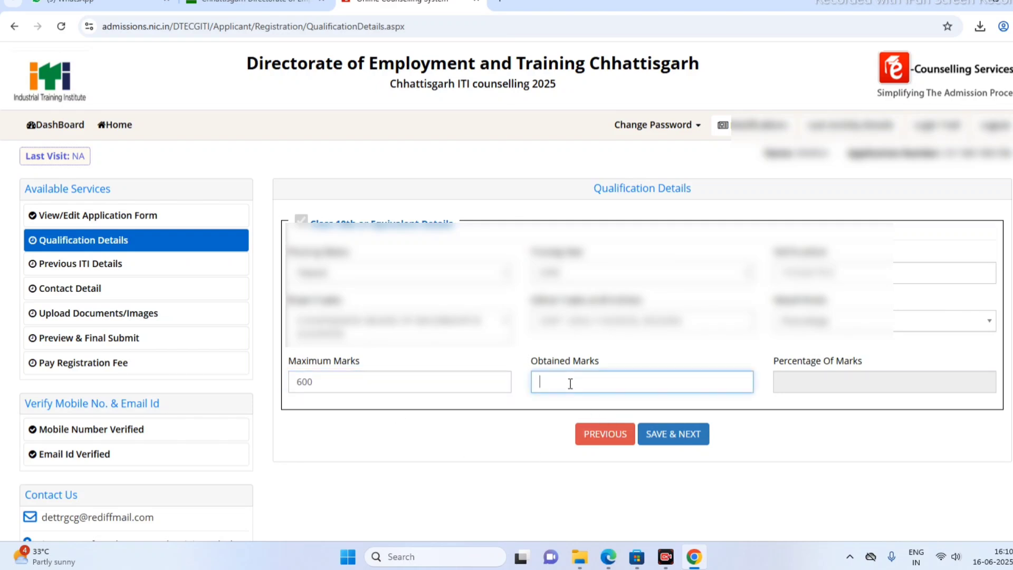
pyautogui.write('450')
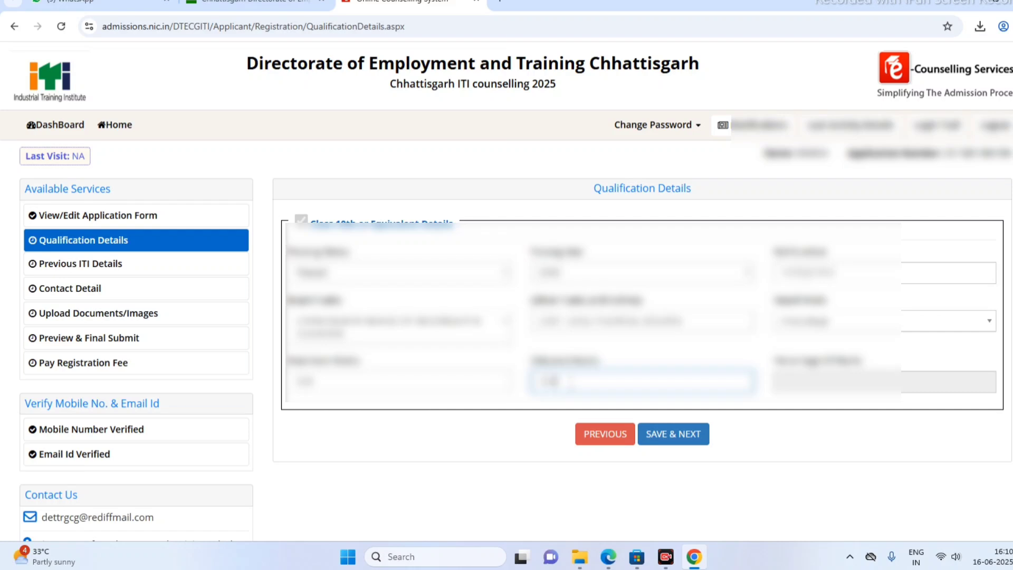
pyautogui.click(686, 358)
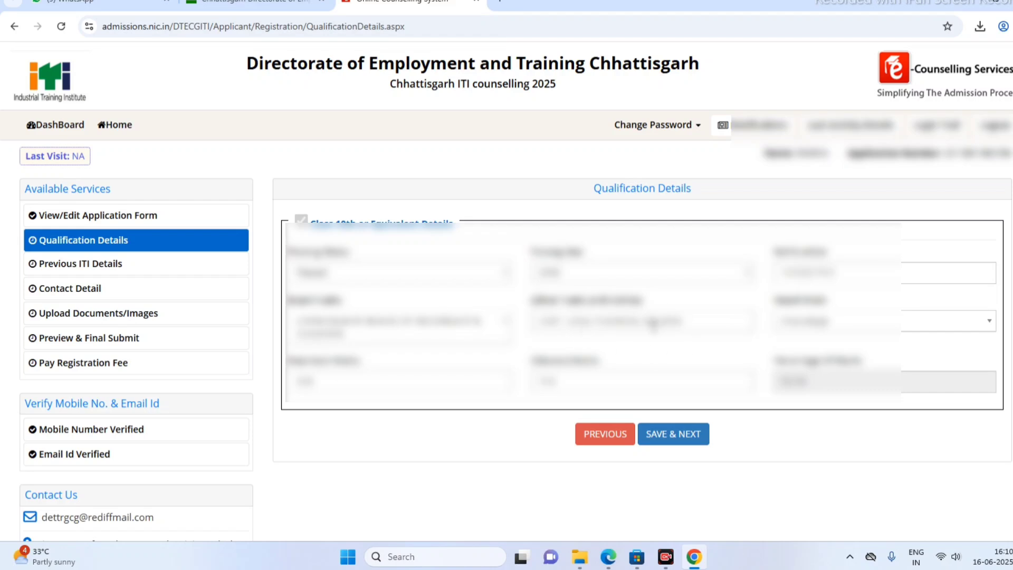
pyautogui.click(679, 440)
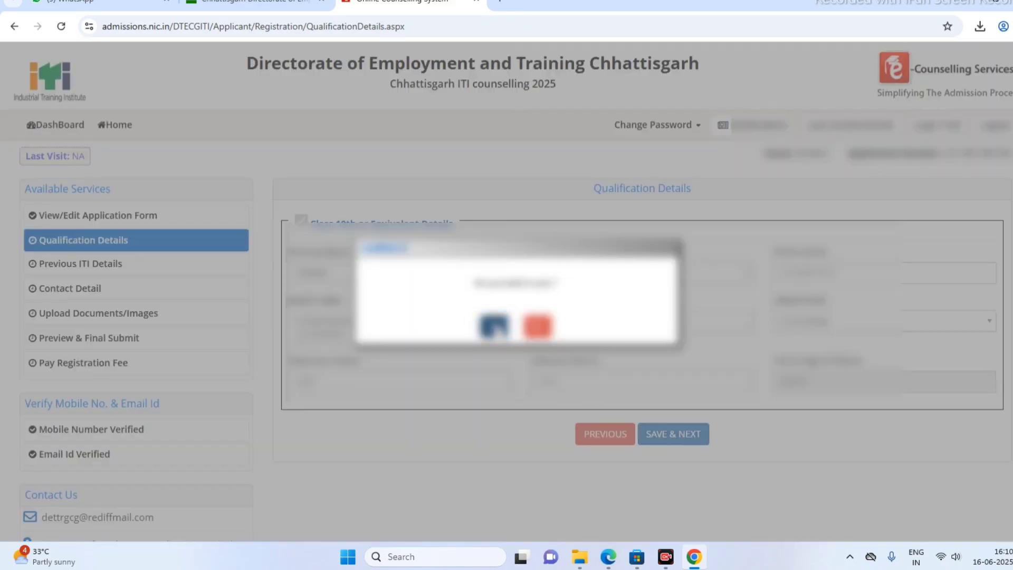
# Step: Confirm saving the qualification details to reach the Previous ITI Details page
pyautogui.click(499, 329)
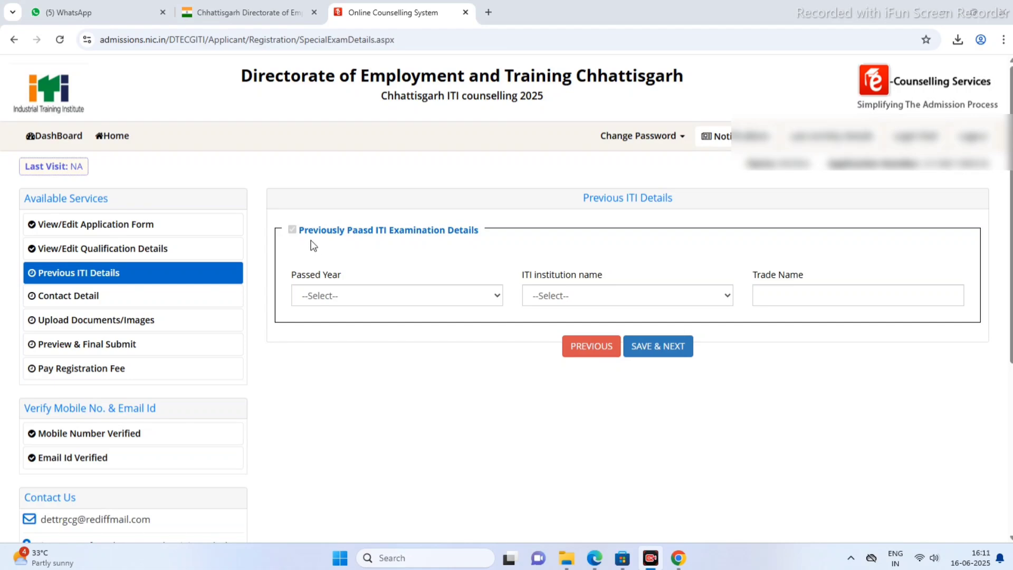
# Step: Leave the passed year, ITI institution and trade name empty on Previous ITI Details and continue
pyautogui.click(495, 295)
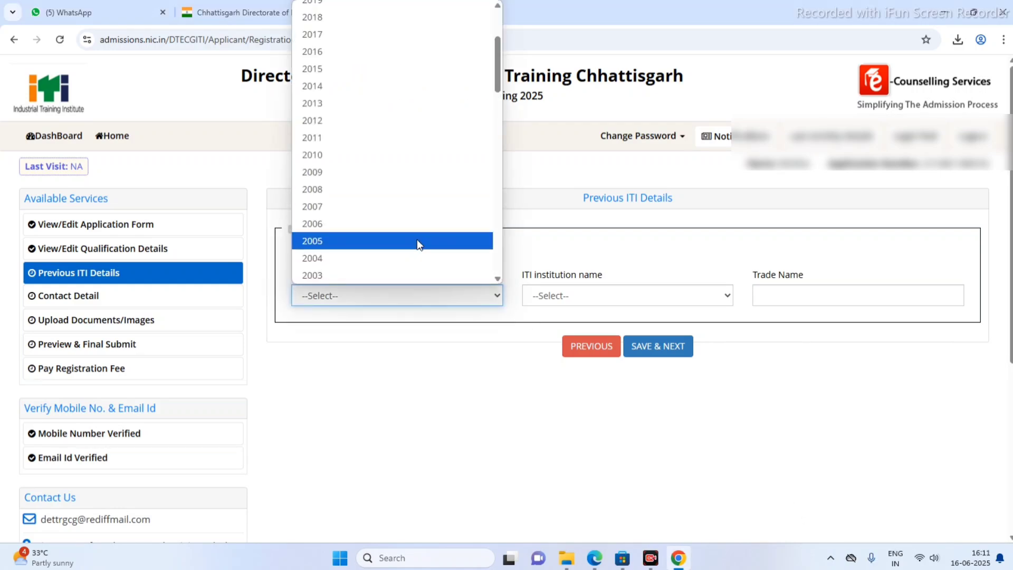
pyautogui.click(628, 300)
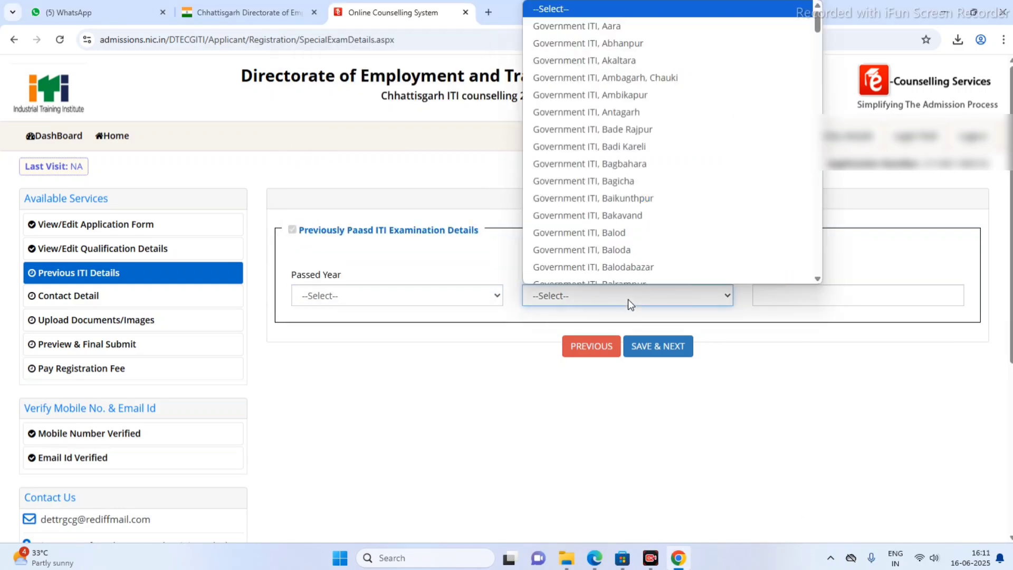
pyautogui.click(808, 294)
pyautogui.click(814, 303)
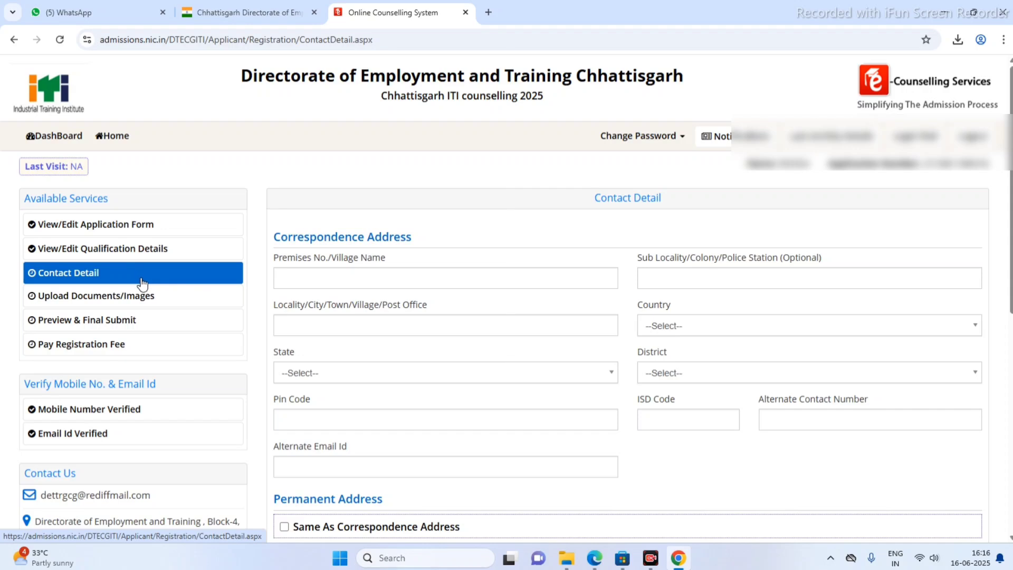
# Step: Enter the correspondence premises, sub locality and locality/city, and look through the country list
pyautogui.click(362, 277)
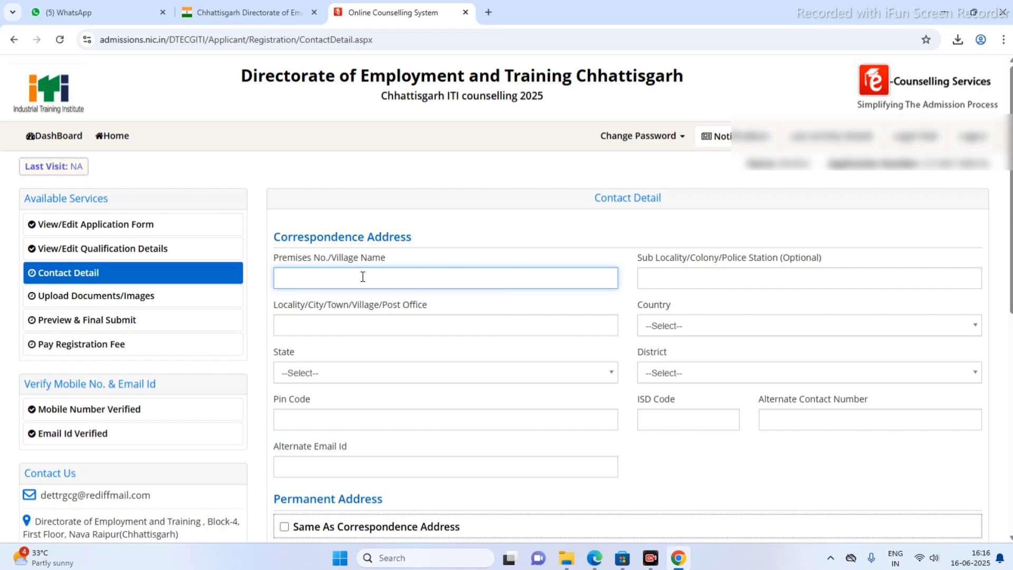
pyautogui.click(656, 278)
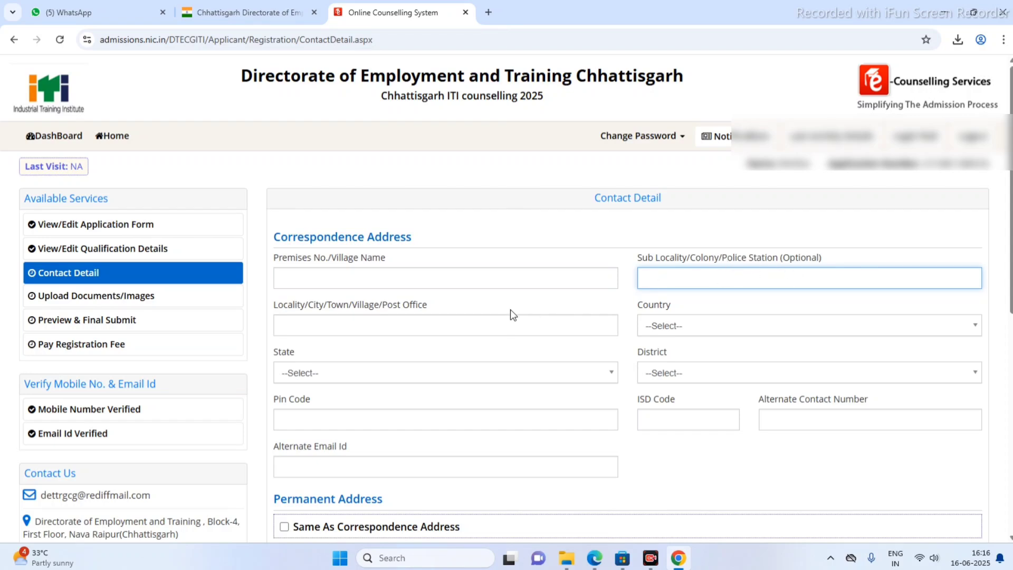
pyautogui.click(362, 324)
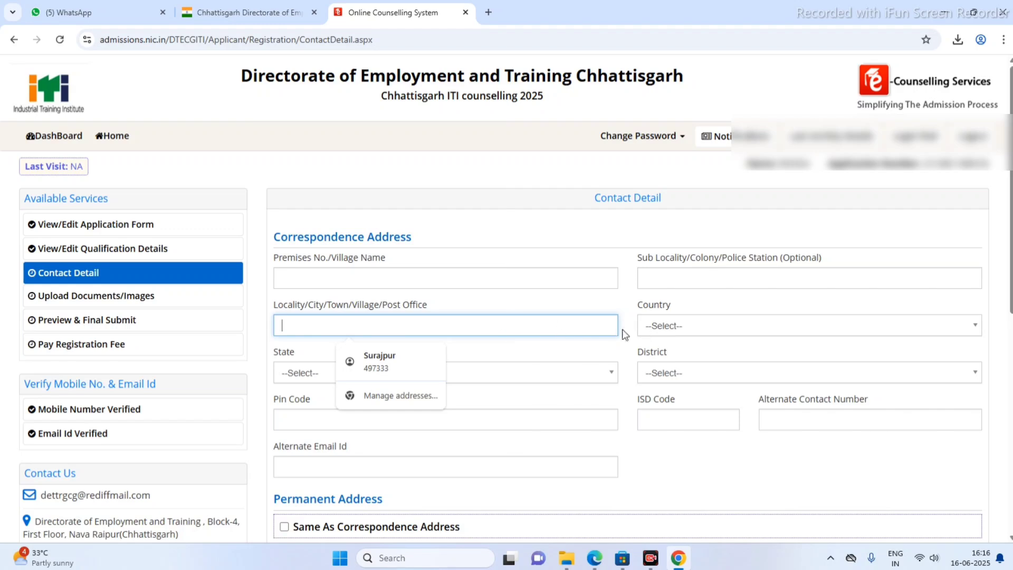
pyautogui.click(682, 328)
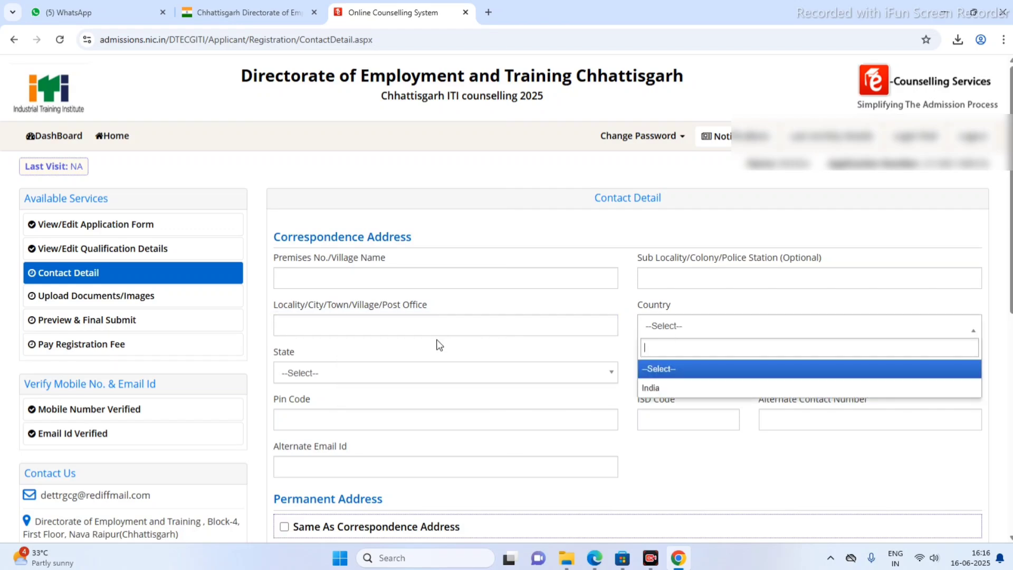
pyautogui.click(407, 353)
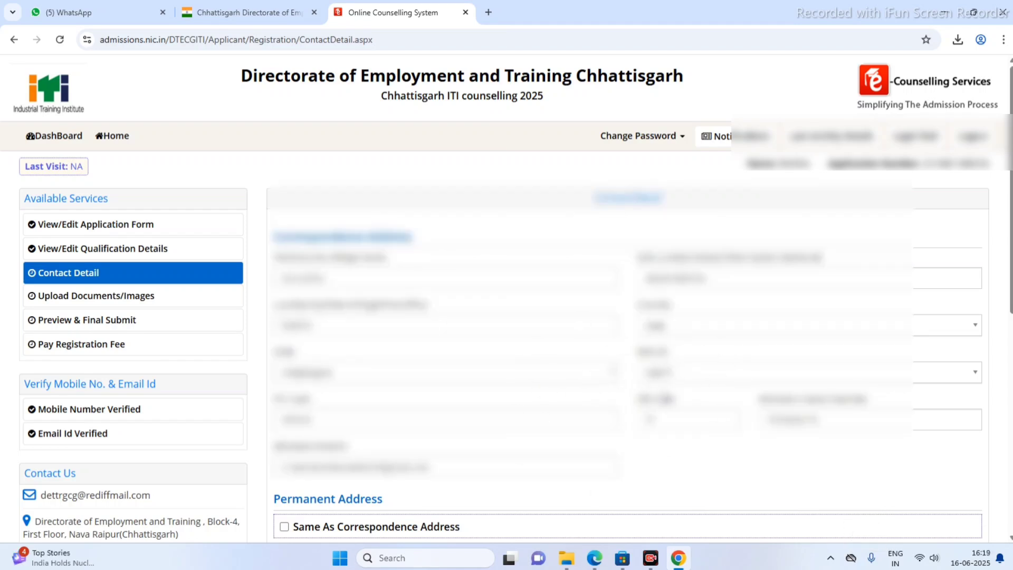
# Step: Fill in the Permanent Address fields, starting with the premises name
pyautogui.scroll(-2, 664, 459)
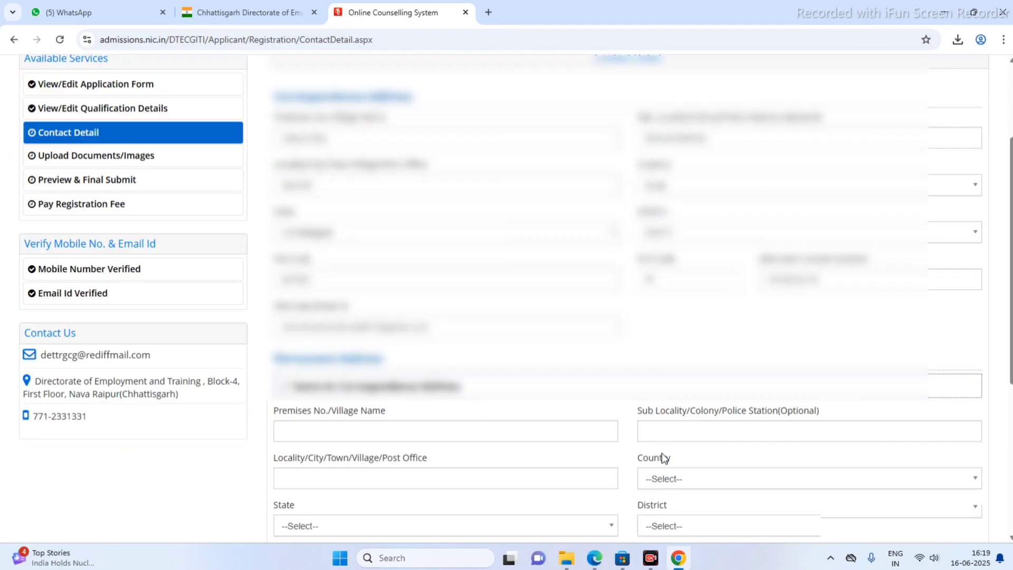
pyautogui.scroll(-2, 664, 459)
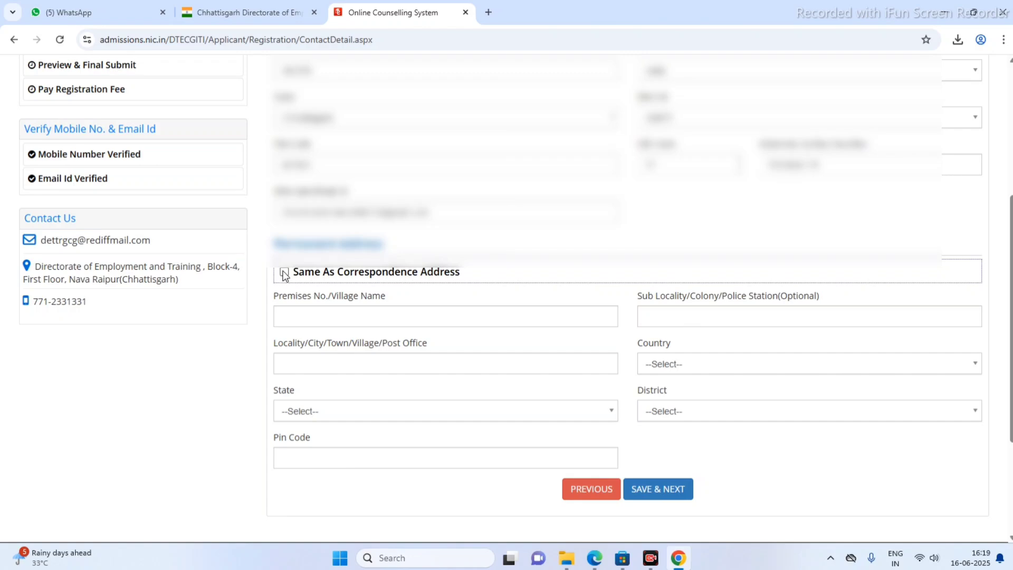
pyautogui.click(327, 317)
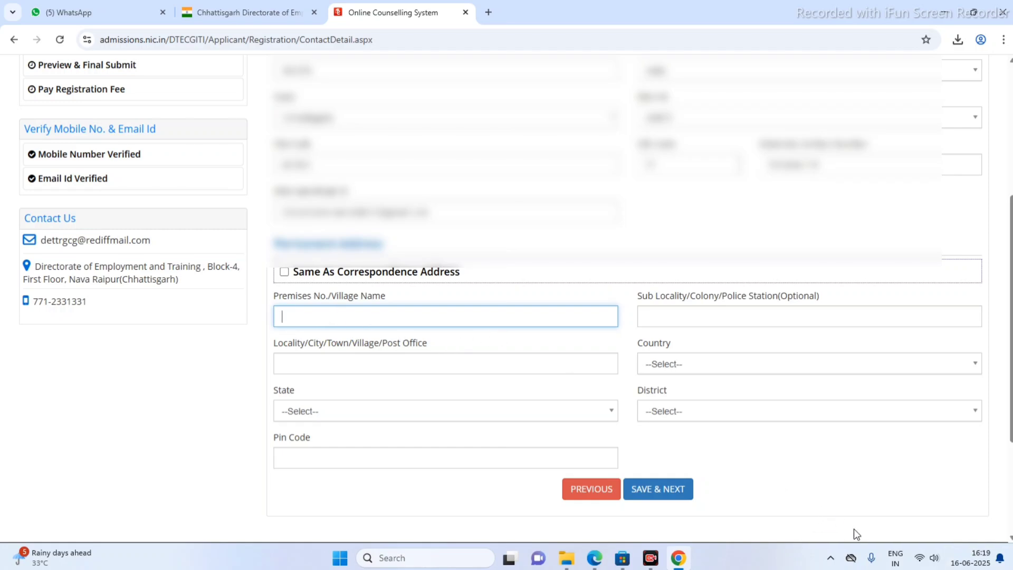
pyautogui.scroll(3, 438, 464)
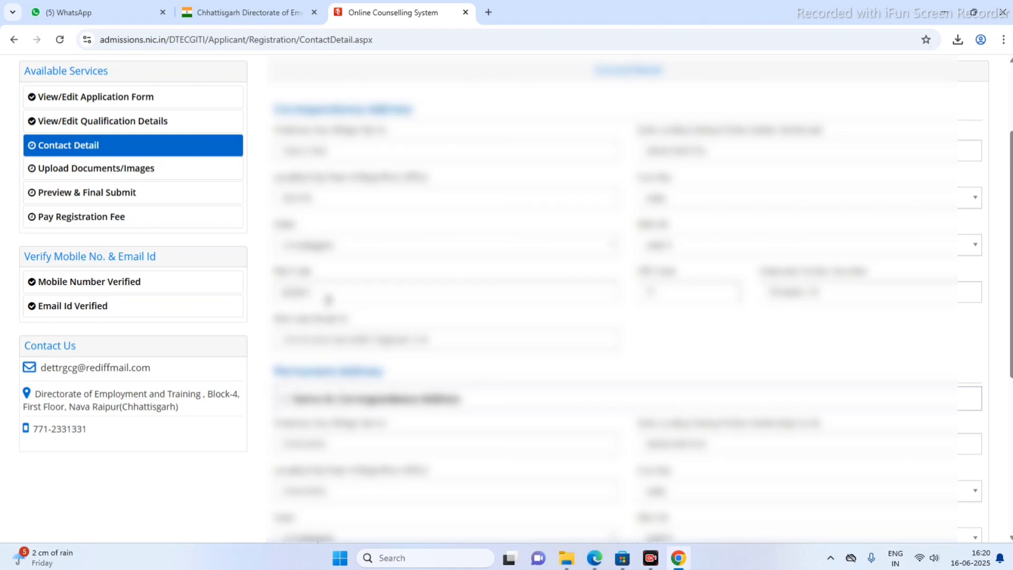
pyautogui.scroll(-1, 844, 322)
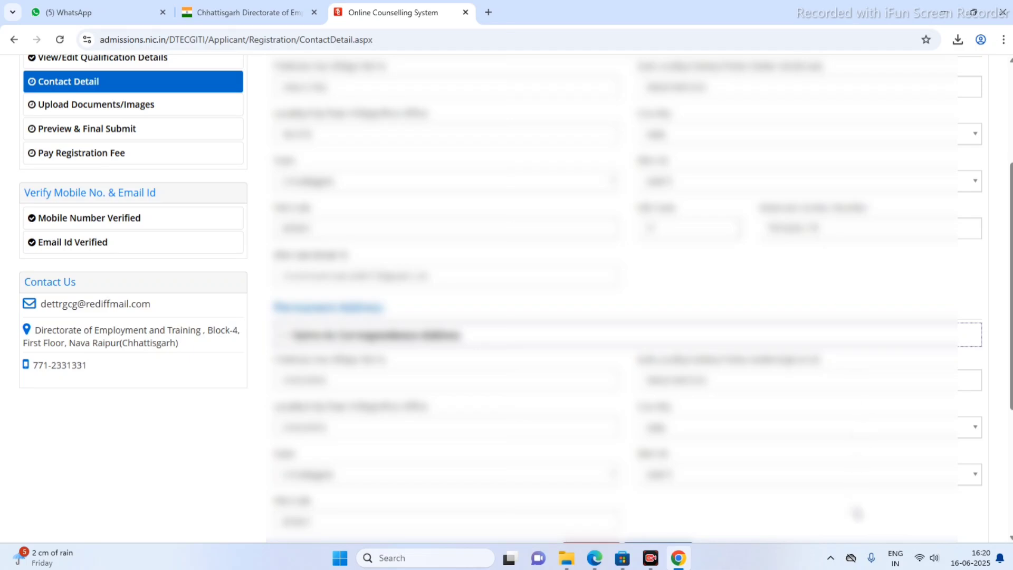
# Step: Correct the Alternate Contact Number by replacing its last digit with '03'
pyautogui.click(824, 231)
pyautogui.press('BackSpace')
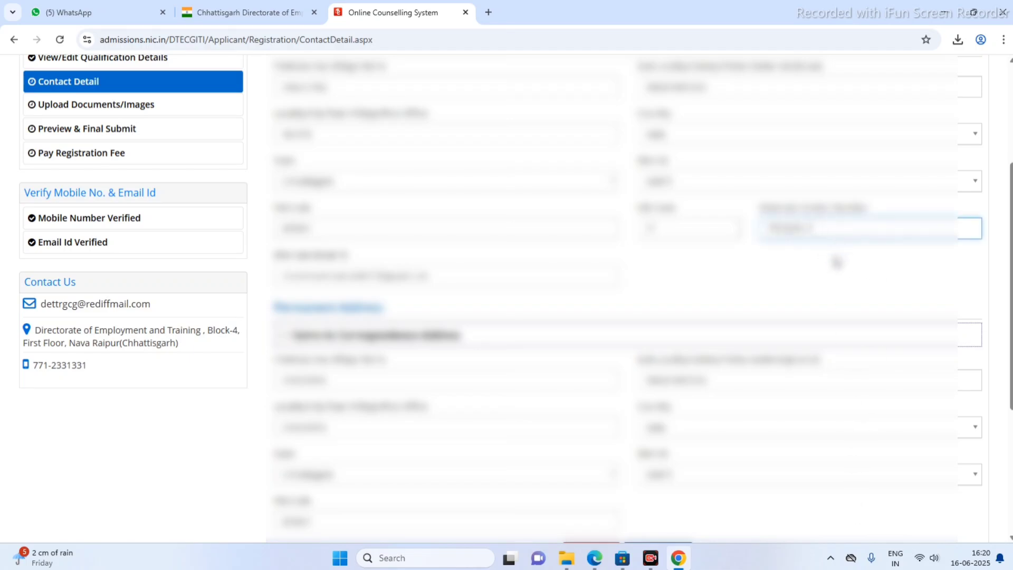
pyautogui.write('03')
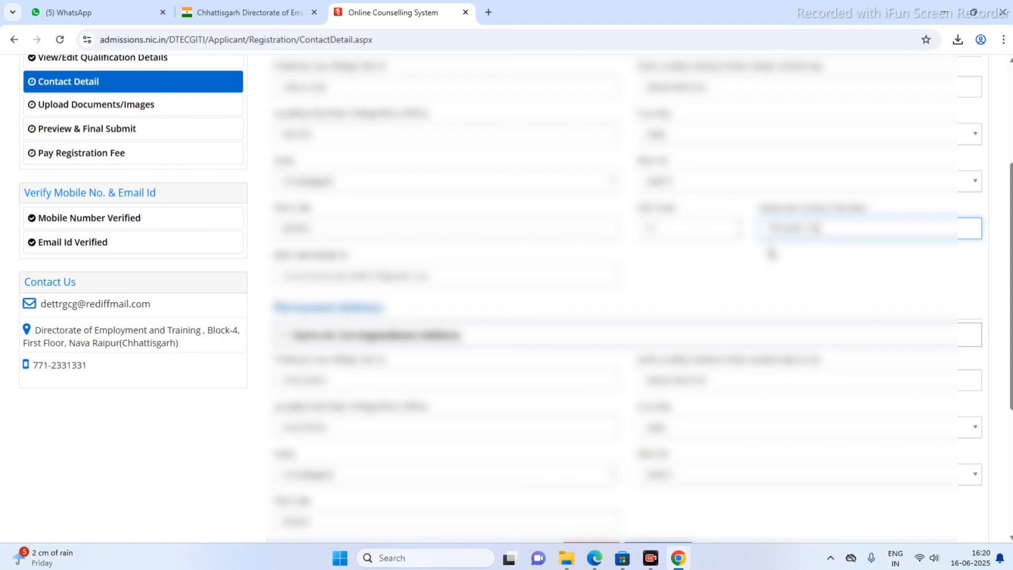
pyautogui.click(432, 307)
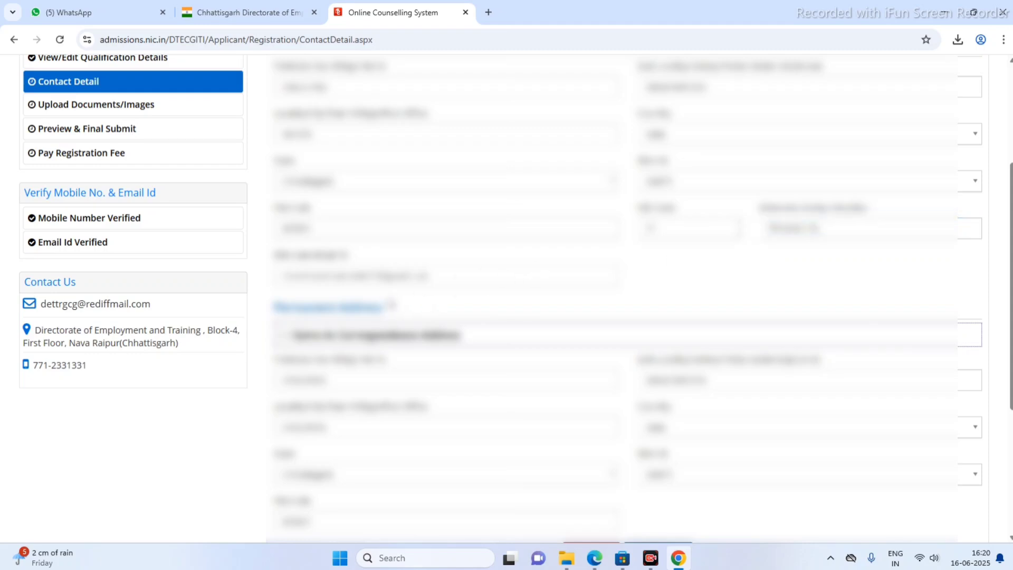
# Step: Save the contact details and confirm, moving on to Upload Documents/Images
pyautogui.scroll(-2, 422, 409)
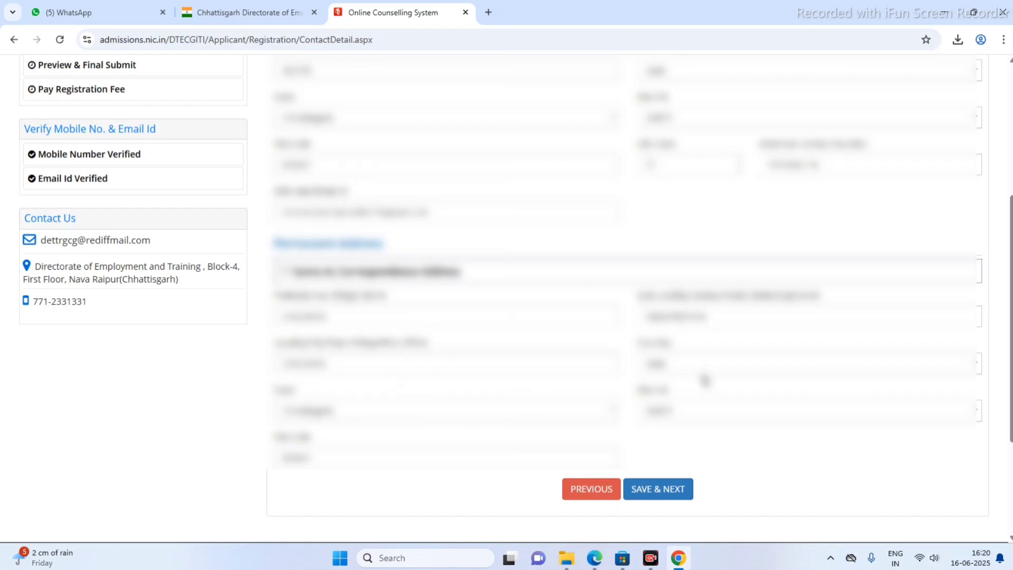
pyautogui.scroll(-2, 360, 454)
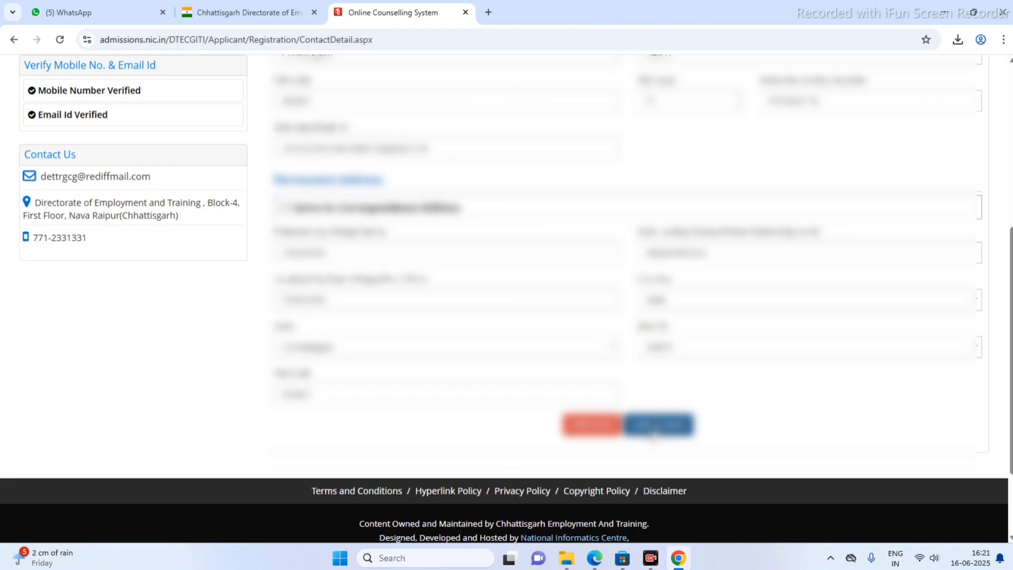
pyautogui.click(654, 436)
pyautogui.click(482, 331)
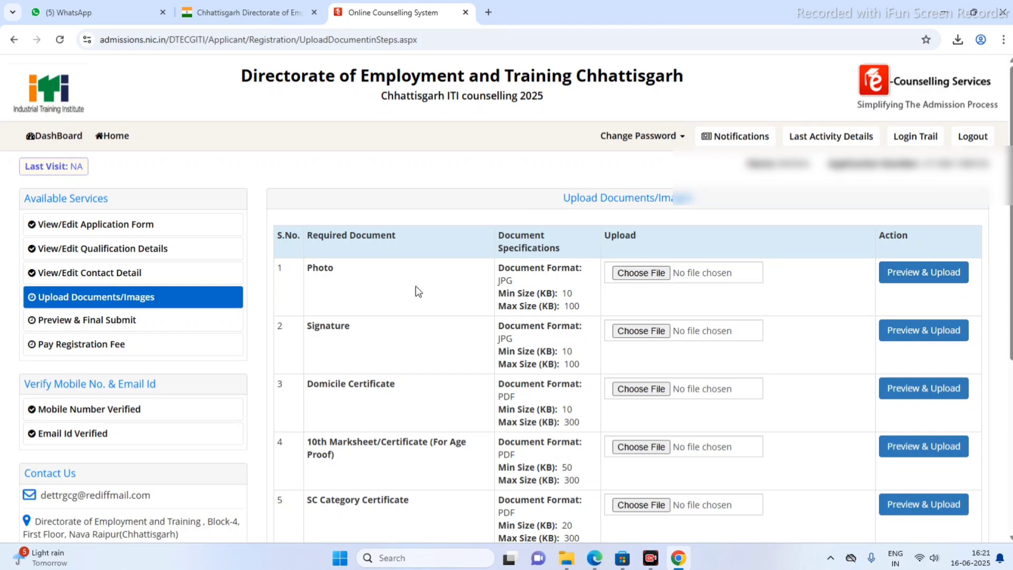
pyautogui.click(638, 273)
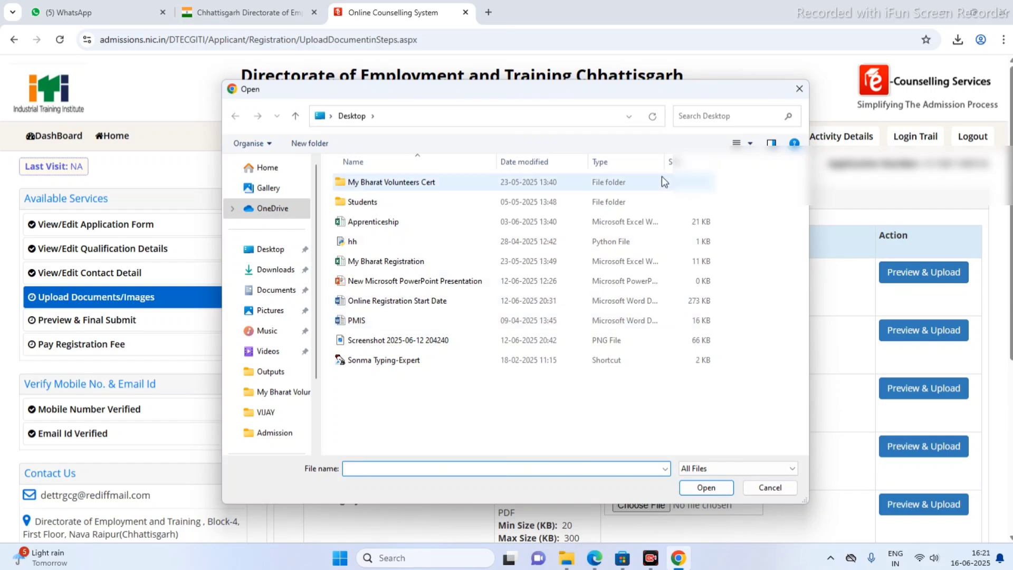
pyautogui.click(799, 89)
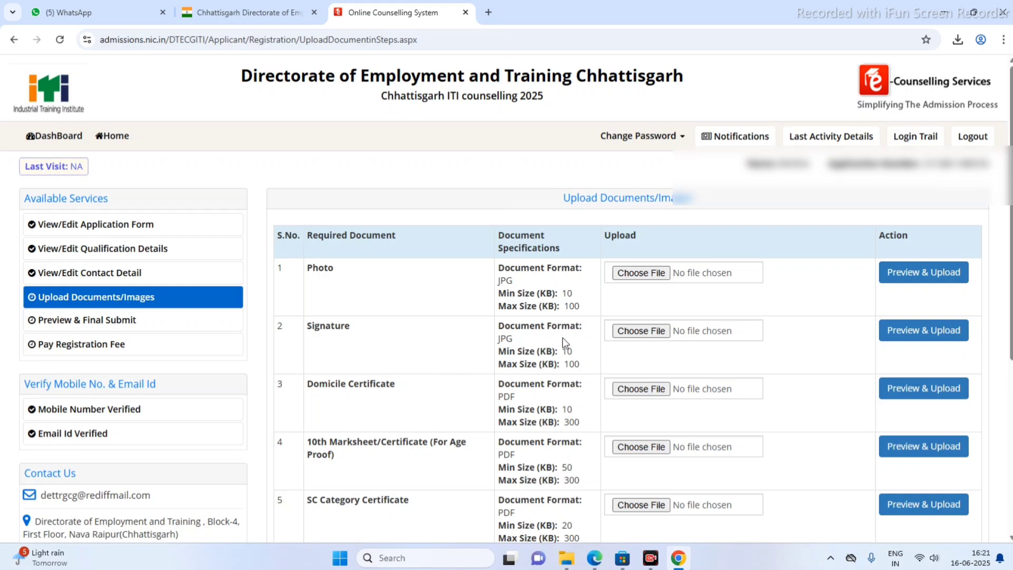
pyautogui.moveTo(558, 353); pyautogui.dragTo(574, 353)
pyautogui.scroll(-1, 582, 367)
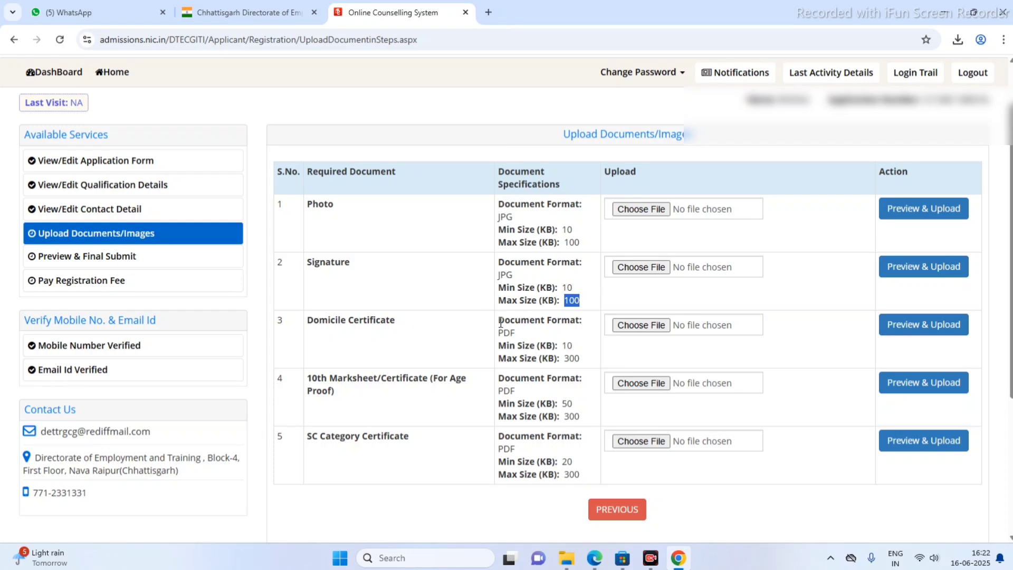
pyautogui.moveTo(498, 332); pyautogui.dragTo(593, 363)
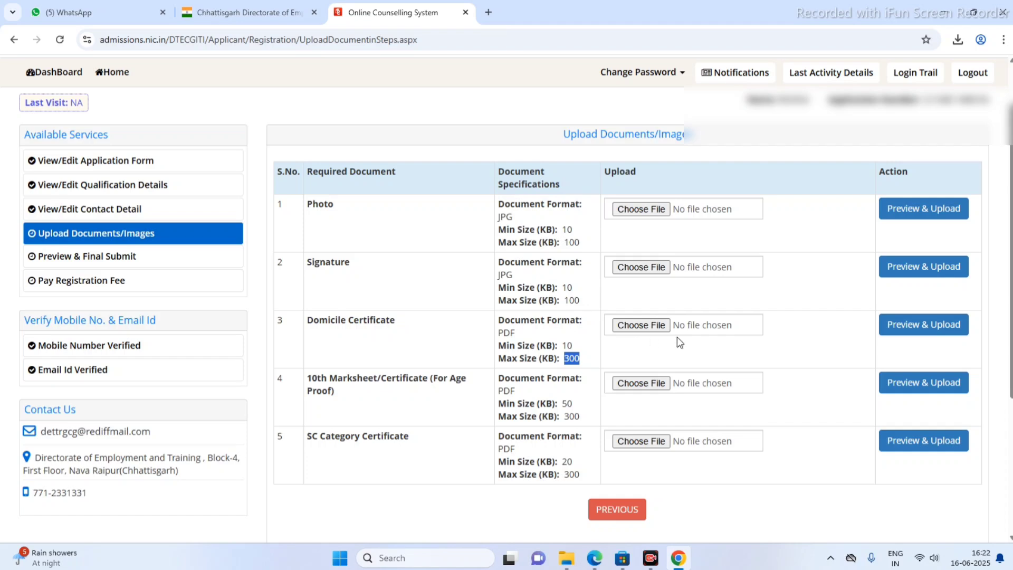
pyautogui.moveTo(312, 379); pyautogui.dragTo(409, 380)
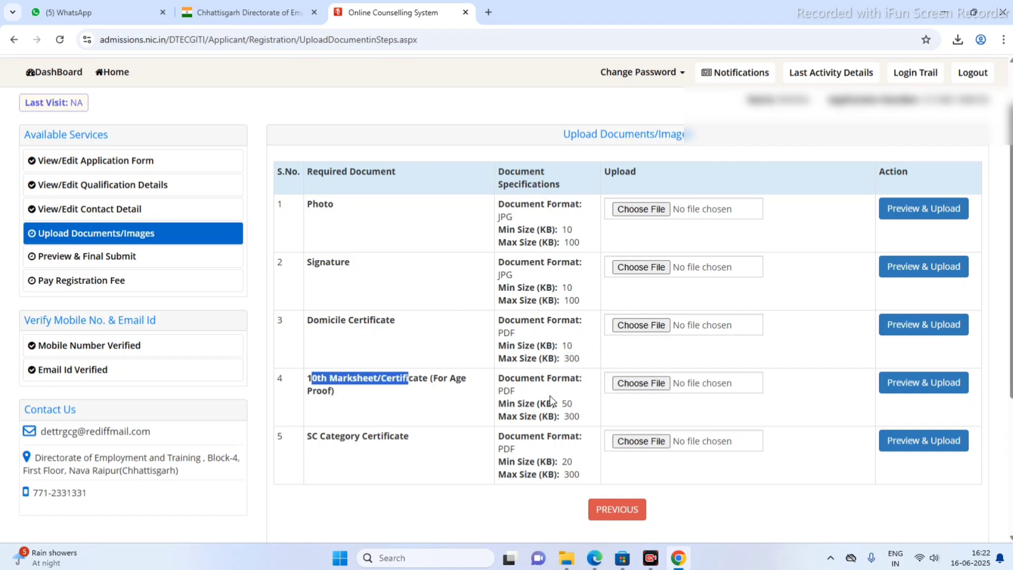
pyautogui.moveTo(563, 408); pyautogui.dragTo(587, 422)
pyautogui.click(566, 416)
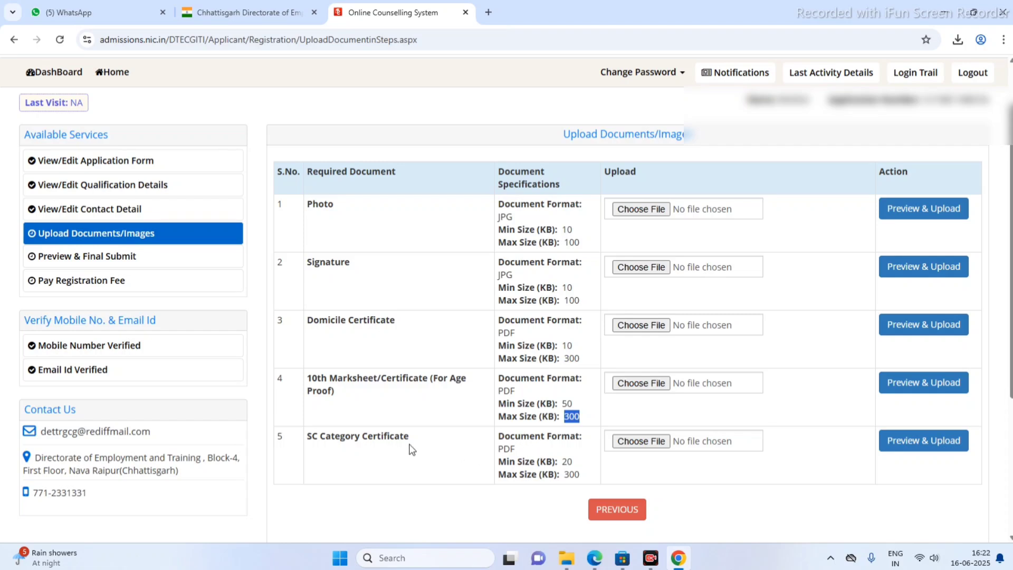
pyautogui.click(507, 449)
pyautogui.doubleClick(507, 449)
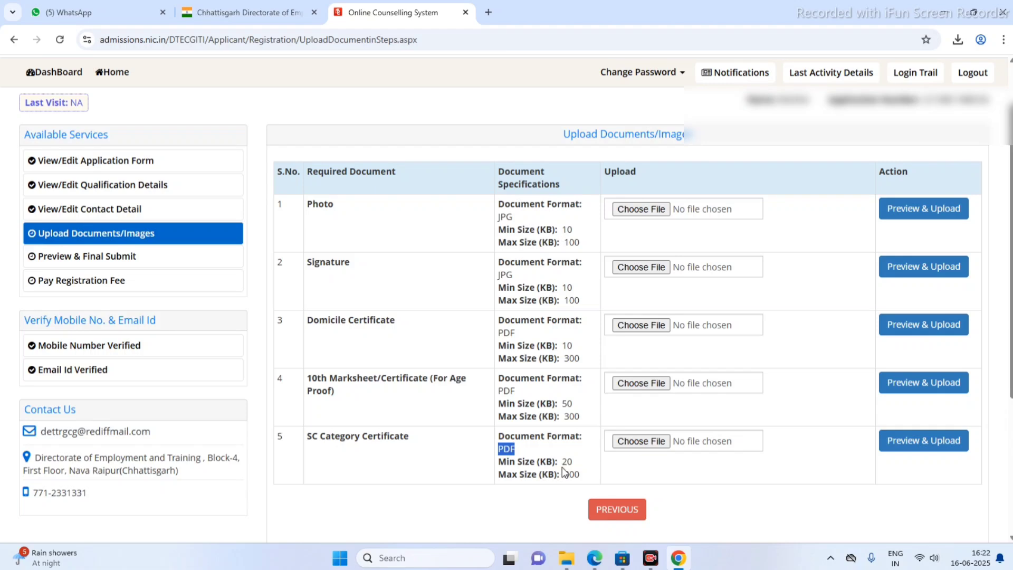
pyautogui.moveTo(559, 463); pyautogui.dragTo(585, 478)
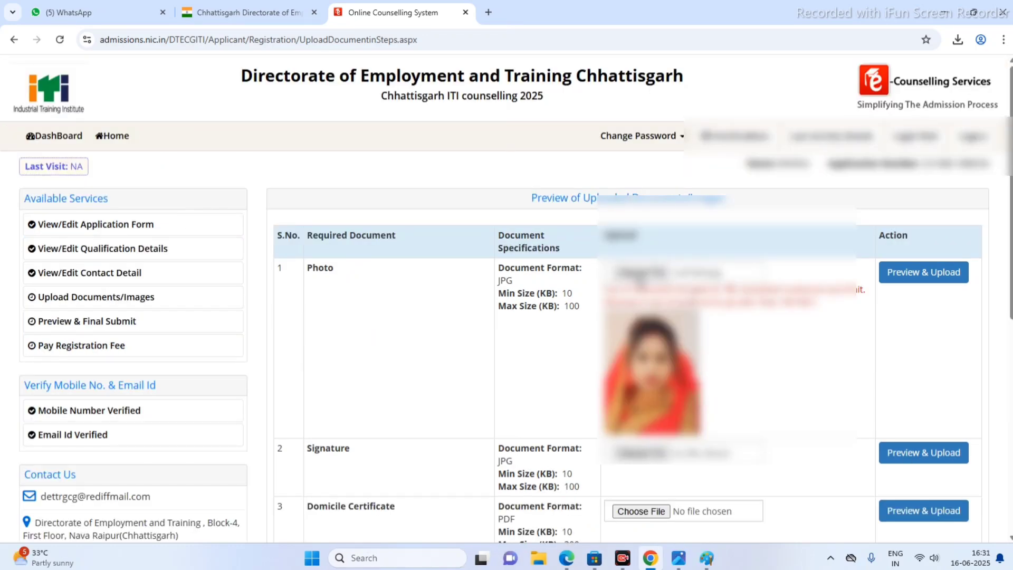
# Step: Upload the Untitled JPG as the candidate's photo after previewing it
pyautogui.click(641, 273)
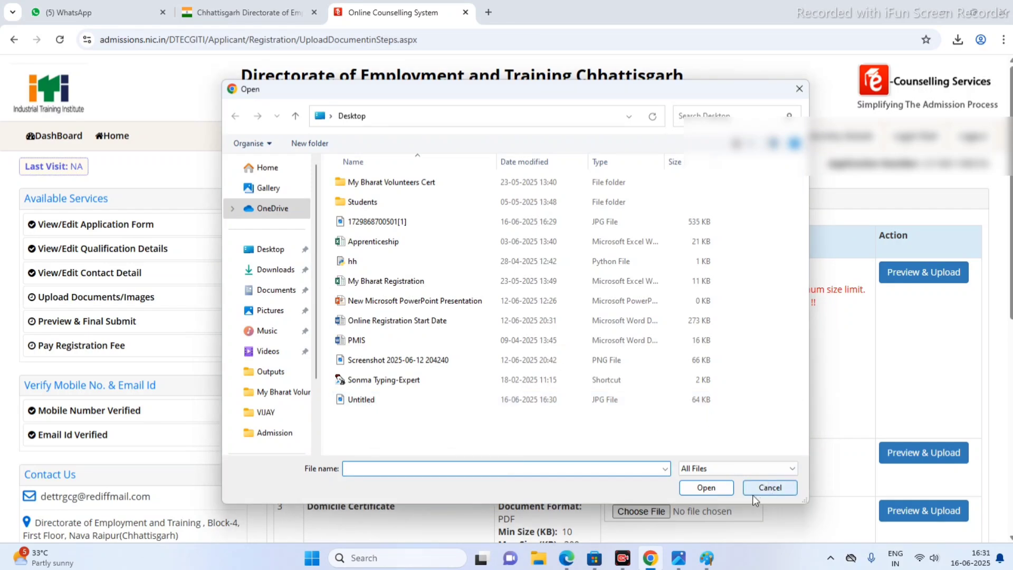
pyautogui.doubleClick(380, 400)
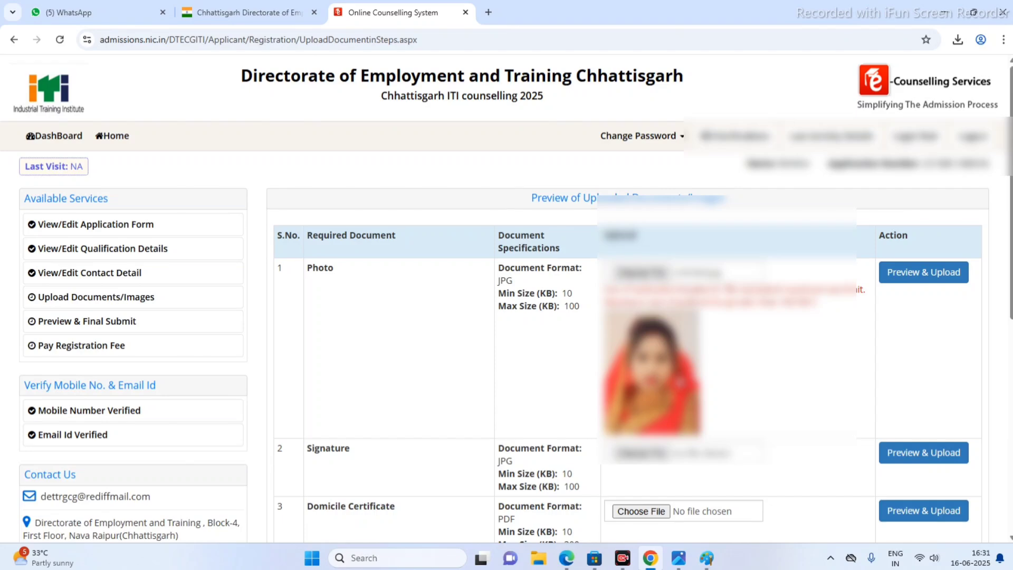
pyautogui.click(936, 275)
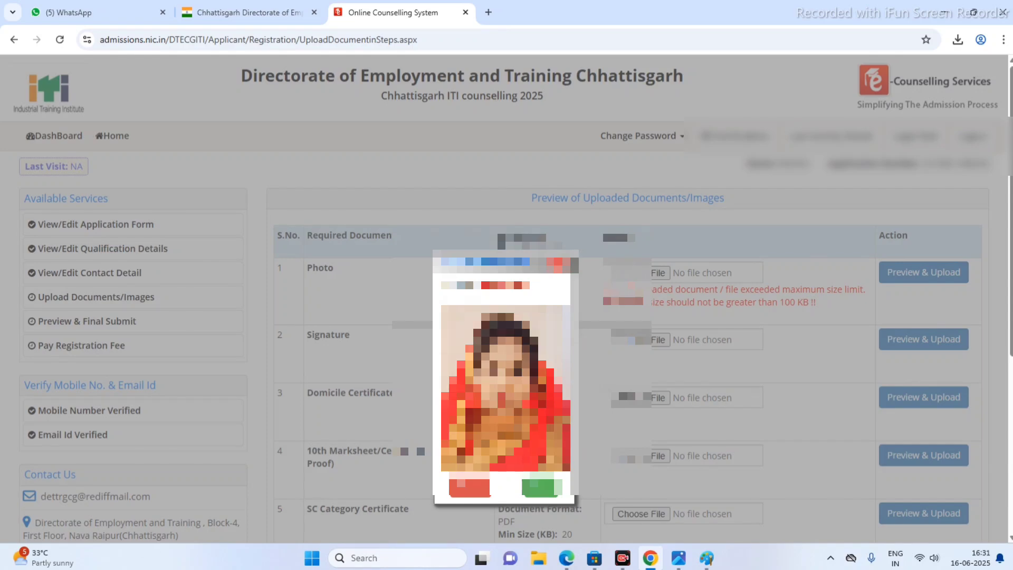
pyautogui.click(541, 486)
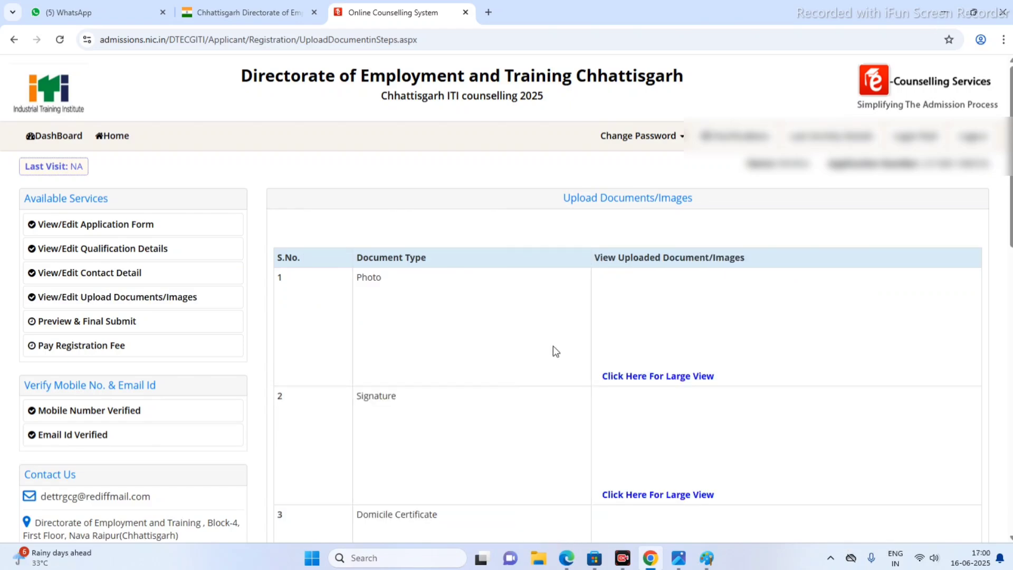
# Step: Save the Upload Documents/Images step with Save & Next, which ends on the Session Expired page
pyautogui.scroll(-10, 553, 348)
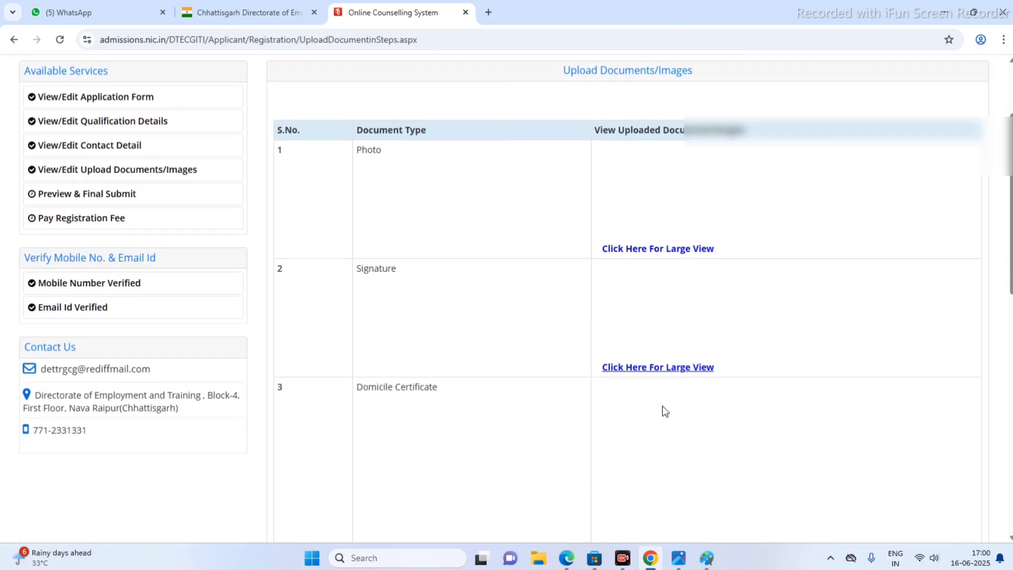
pyautogui.scroll(-3, 640, 436)
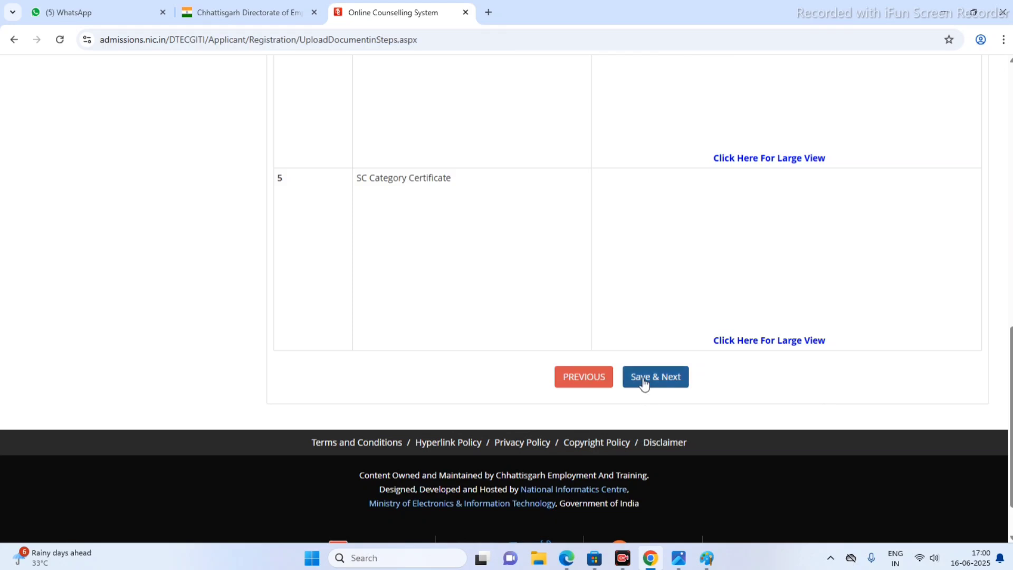
pyautogui.click(659, 379)
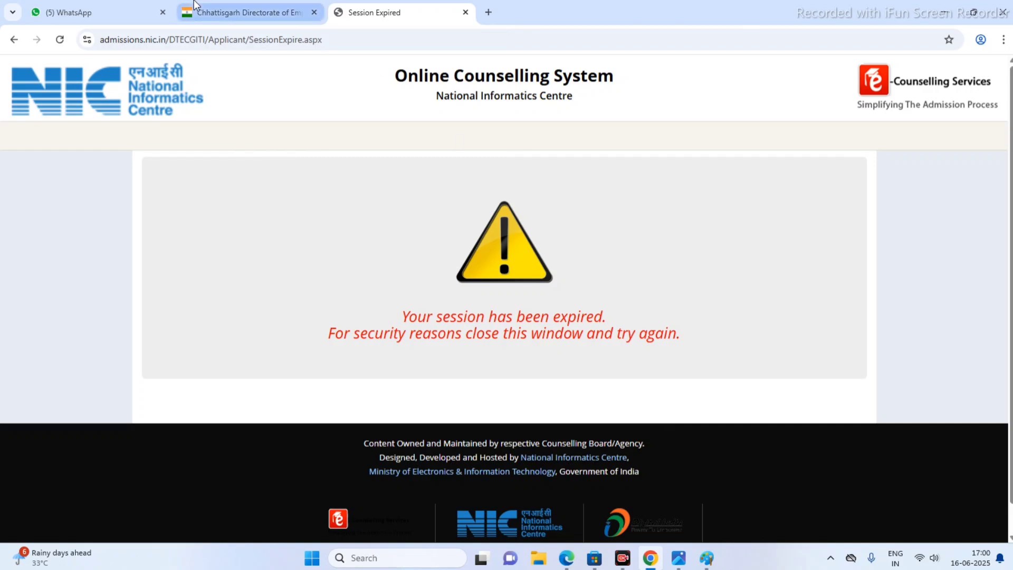
# Step: Go back from the expired page and load cgiti.admissions.nic.in in a new Chrome tab
pyautogui.click(14, 39)
pyautogui.click(488, 13)
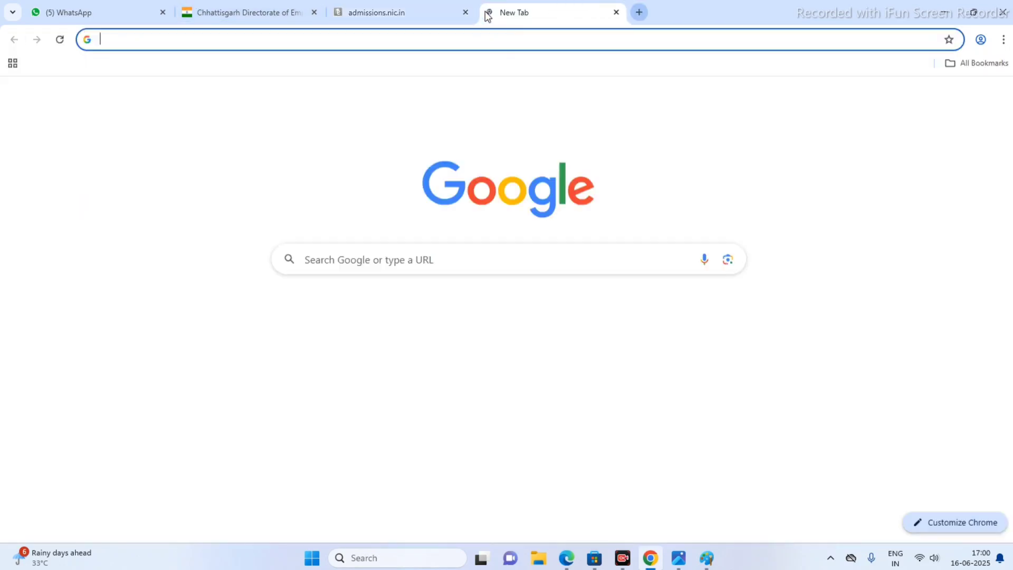
pyautogui.click(388, 257)
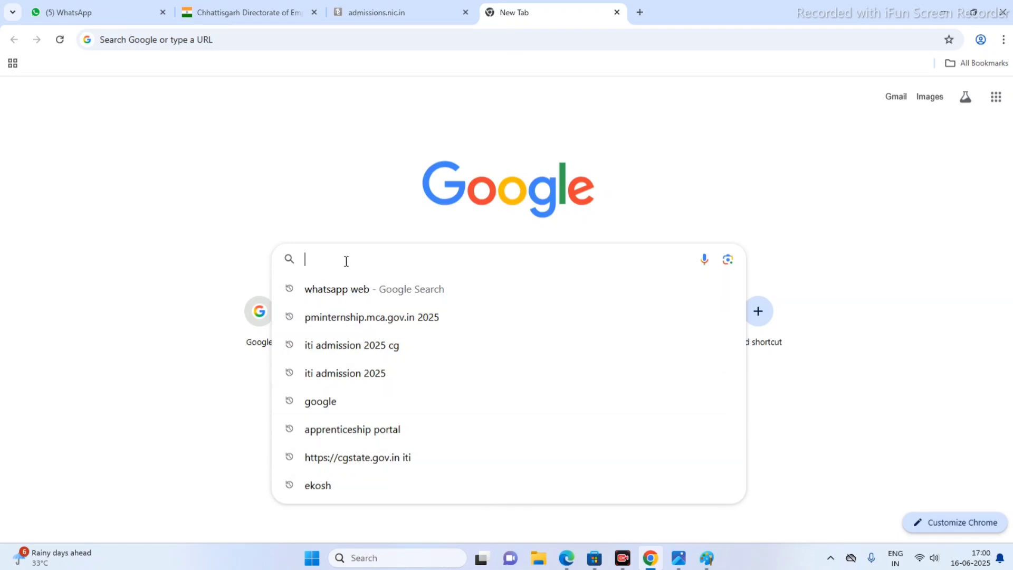
pyautogui.write('c')
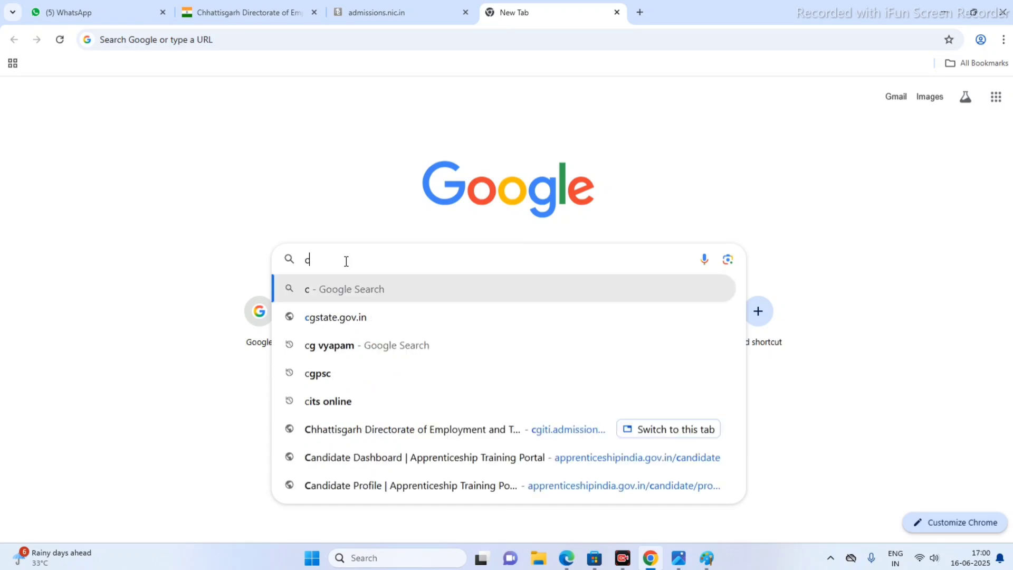
pyautogui.write('giti.')
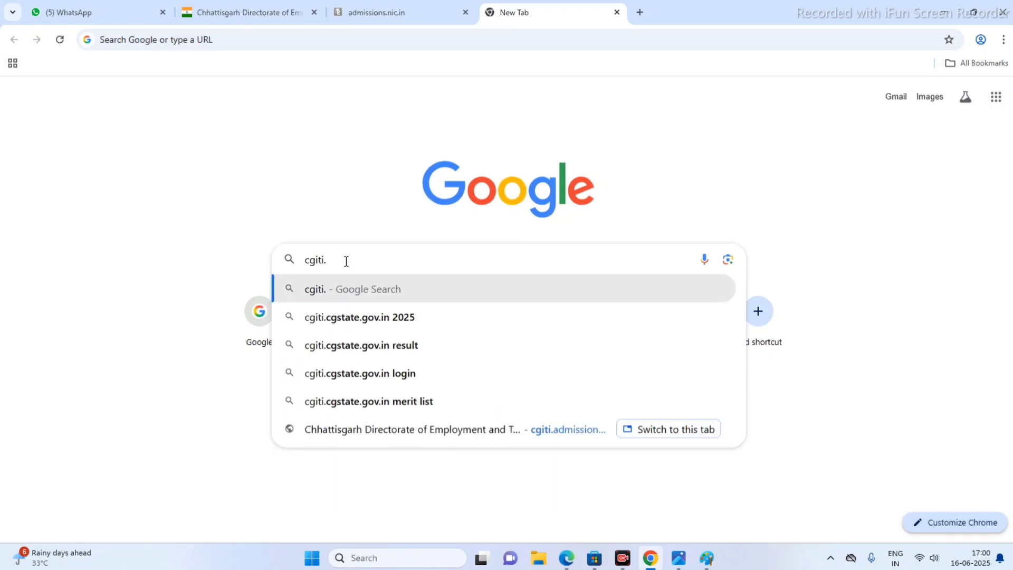
pyautogui.write('amdi')
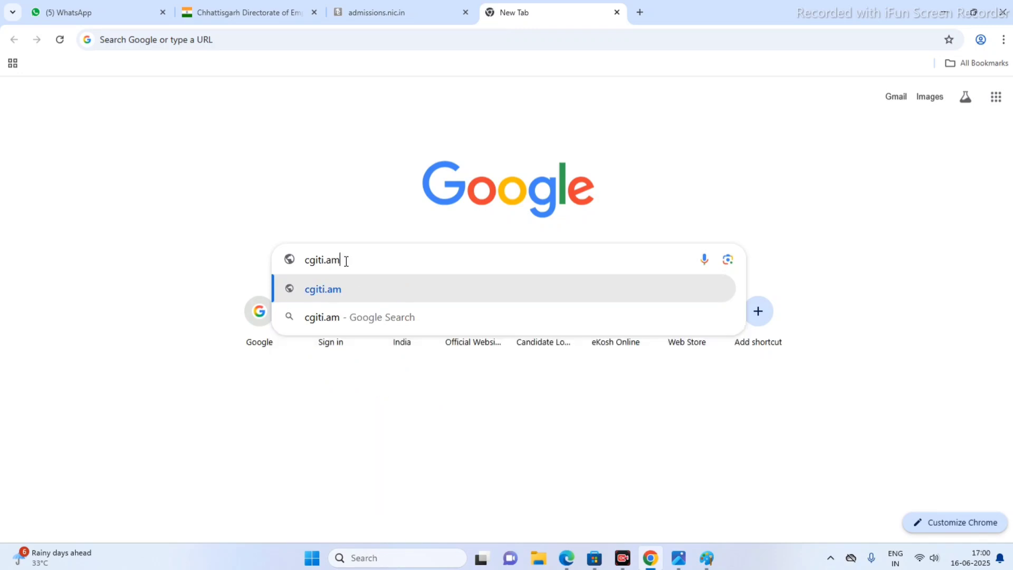
pyautogui.press('BackSpace')
pyautogui.press('BackSpace')
pyautogui.press('BackSpace')
pyautogui.write('dmissions.nic.in')
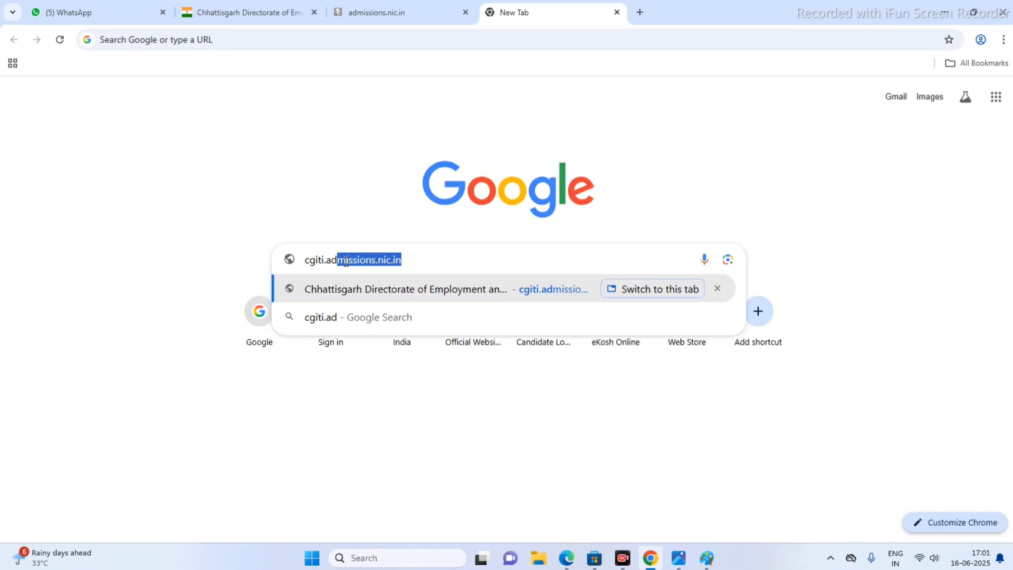
pyautogui.press('Return')
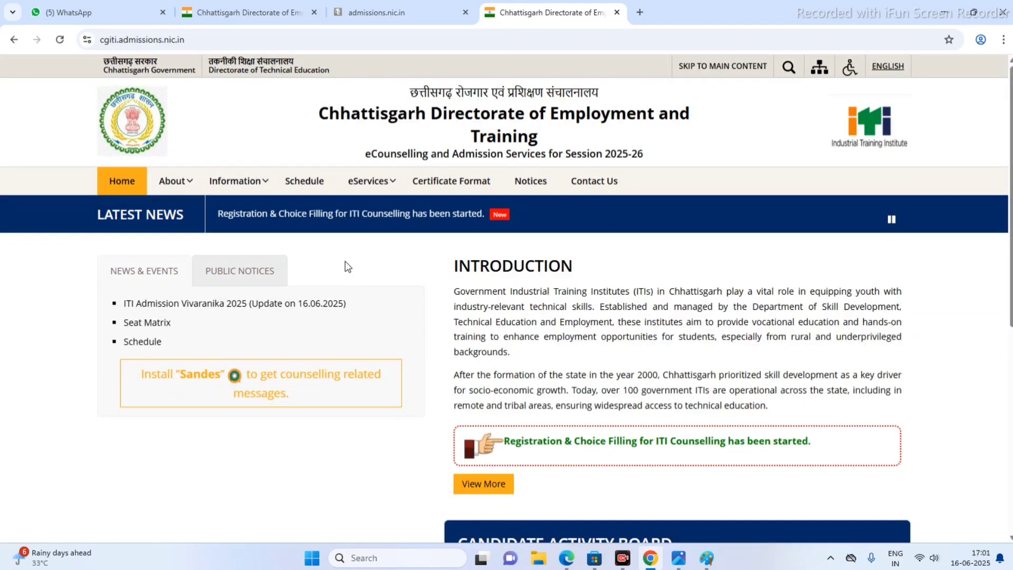
# Step: Open 'Registration & Choice Filling for ITI' from the Candidate Activity Board and select the Application Number field
pyautogui.scroll(-1, 467, 359)
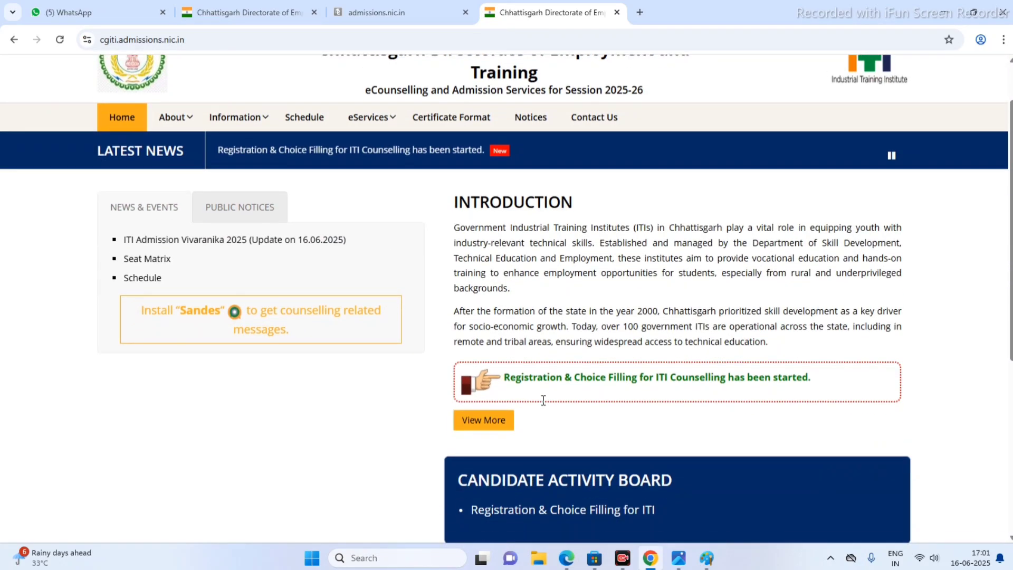
pyautogui.click(572, 517)
pyautogui.click(364, 279)
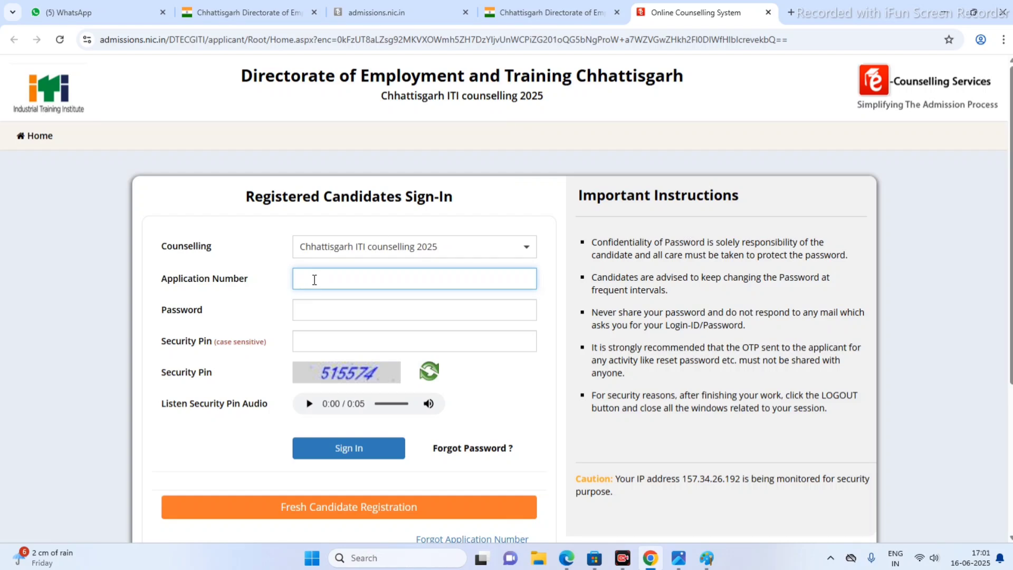
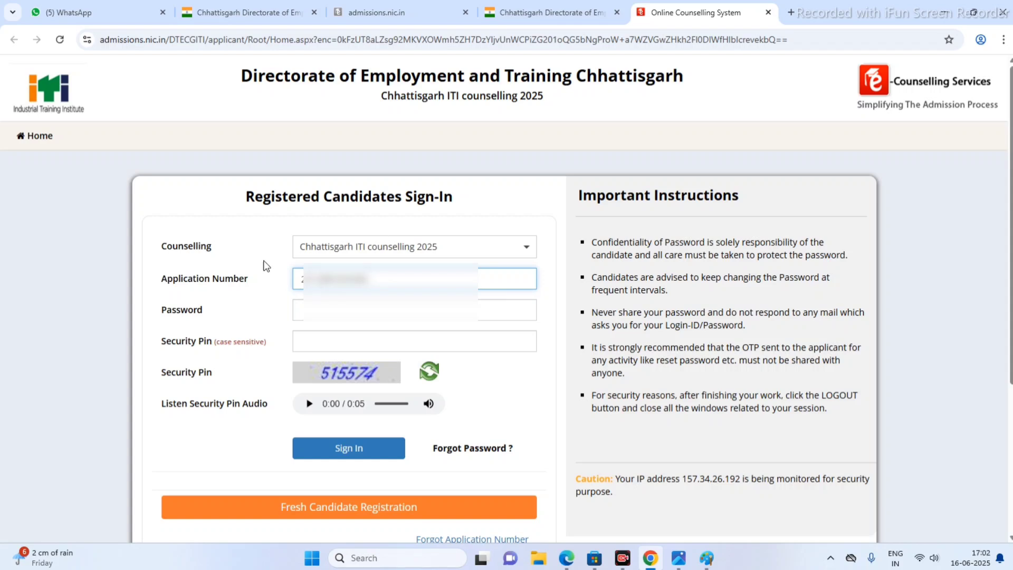
# Step: Sign in with the candidate's application number, account password and the displayed security pin
pyautogui.click(328, 312)
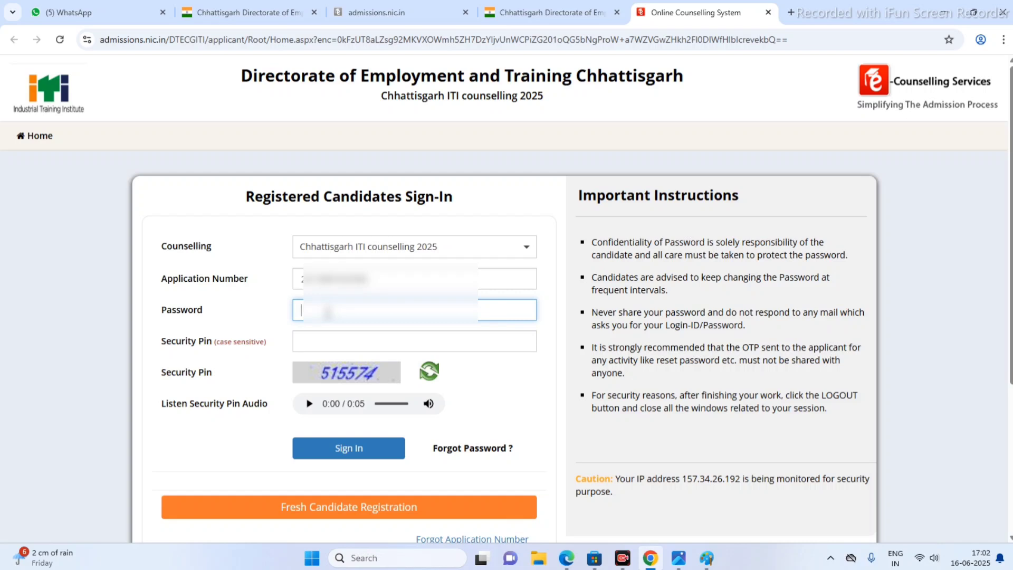
pyautogui.write('????????')
pyautogui.click(329, 346)
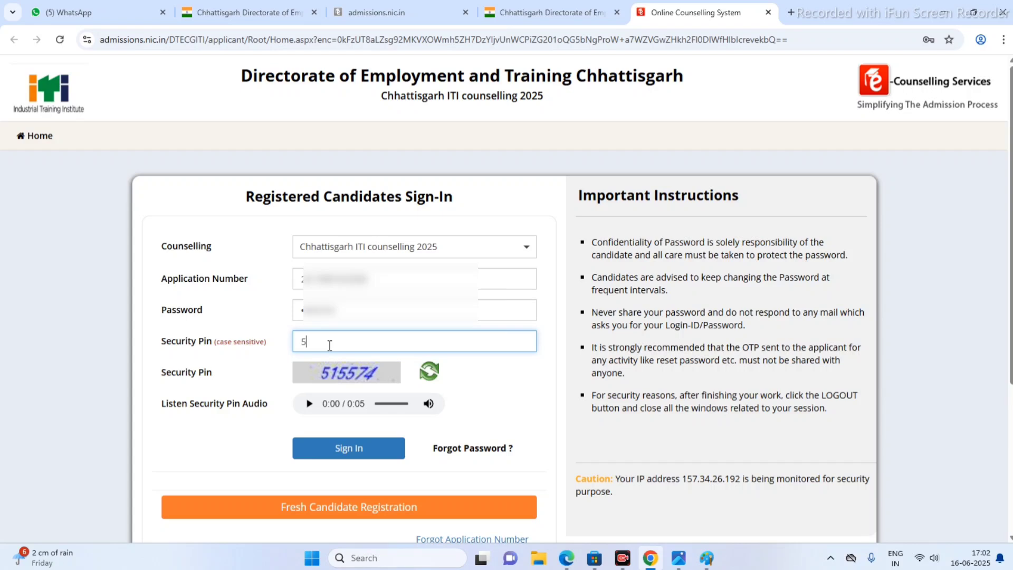
pyautogui.write('515574')
pyautogui.click(354, 451)
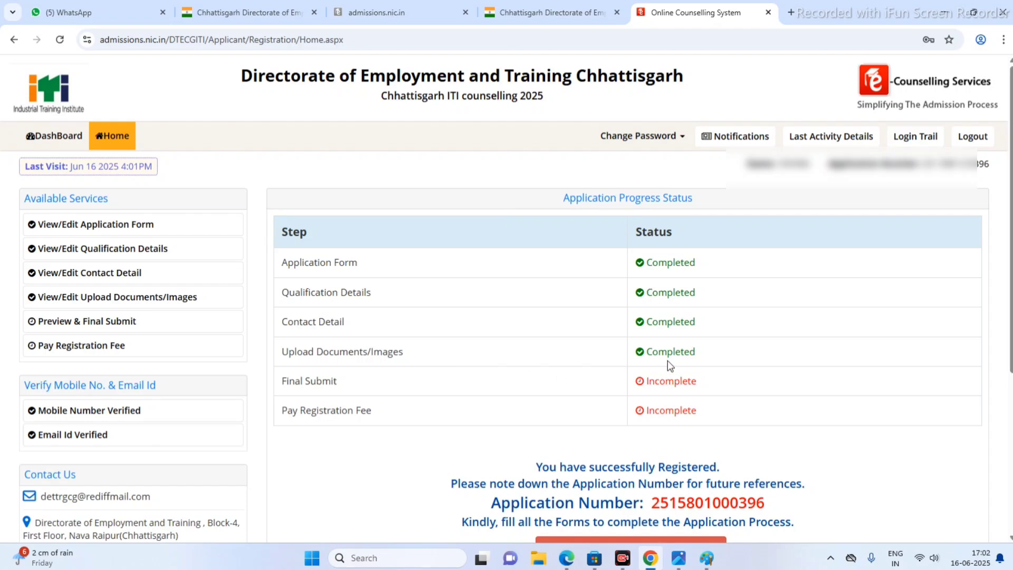
# Step: Open View/Edit Upload Documents/Images and review the five previews, Photo through SC Category Certificate
pyautogui.click(110, 298)
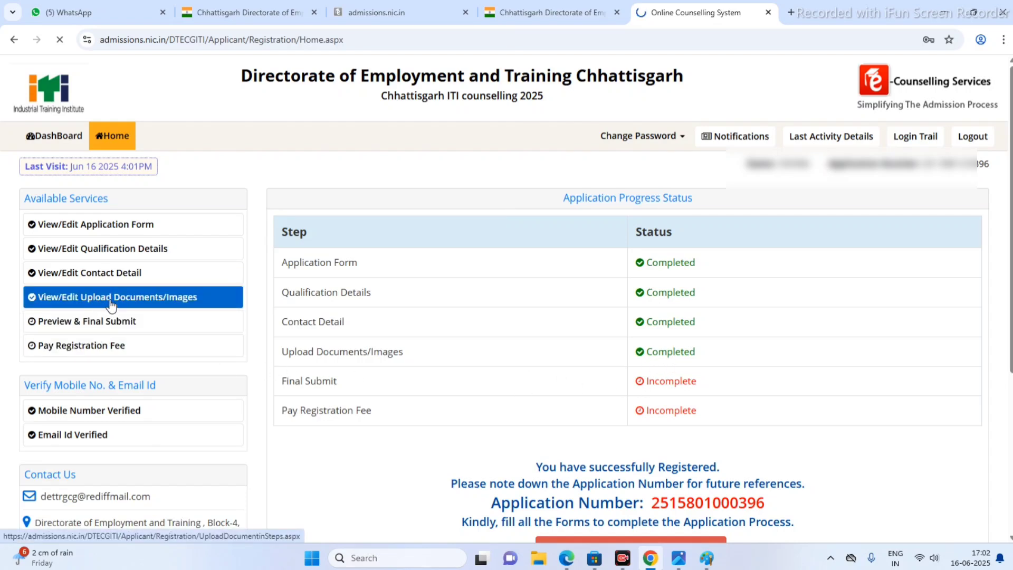
pyautogui.scroll(-4, 507, 296)
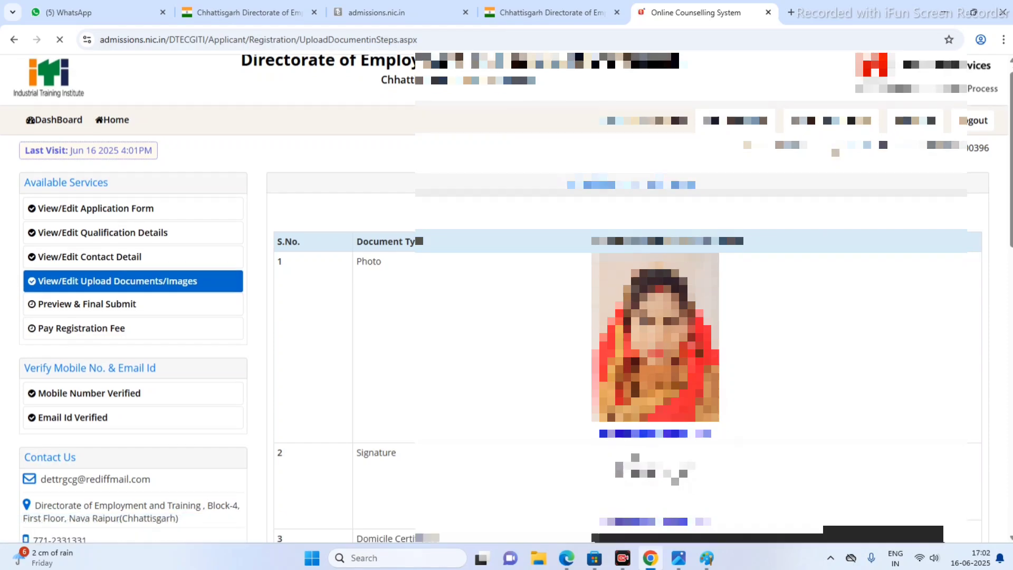
pyautogui.scroll(-9, 491, 457)
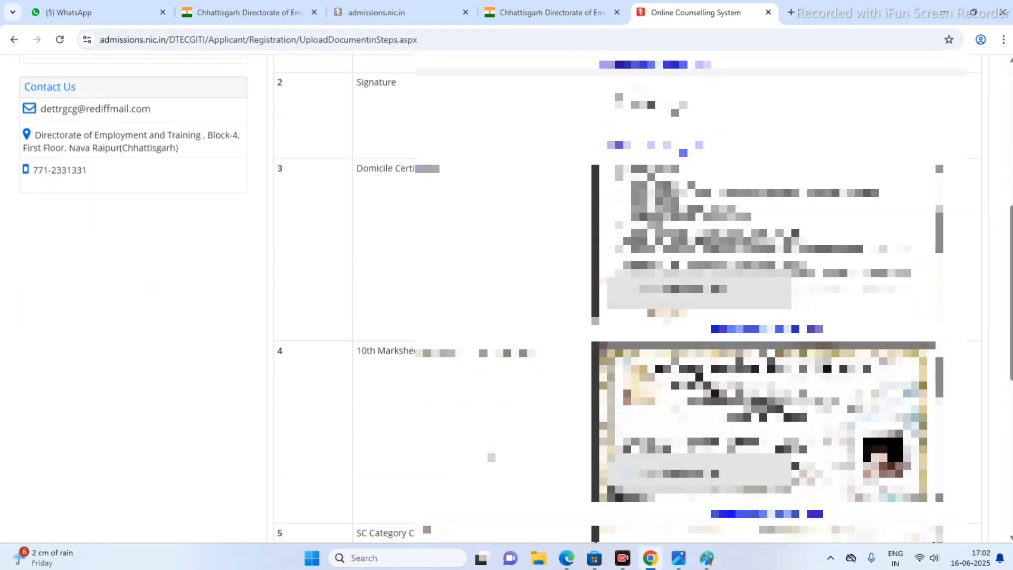
pyautogui.scroll(13, 499, 372)
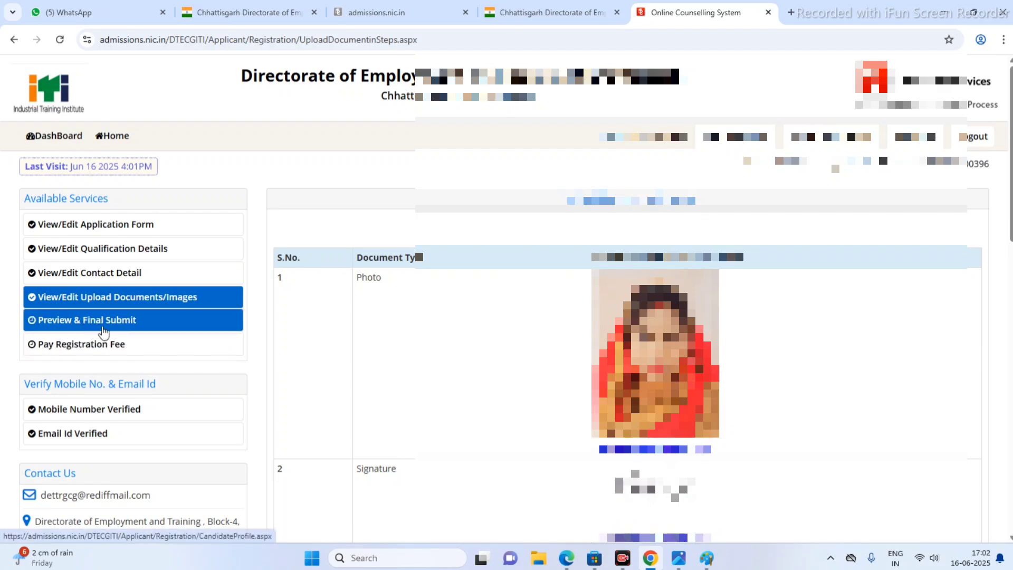
# Step: Open Preview & Final Submit and scroll the candidate profile down to the Declaration section
pyautogui.click(103, 327)
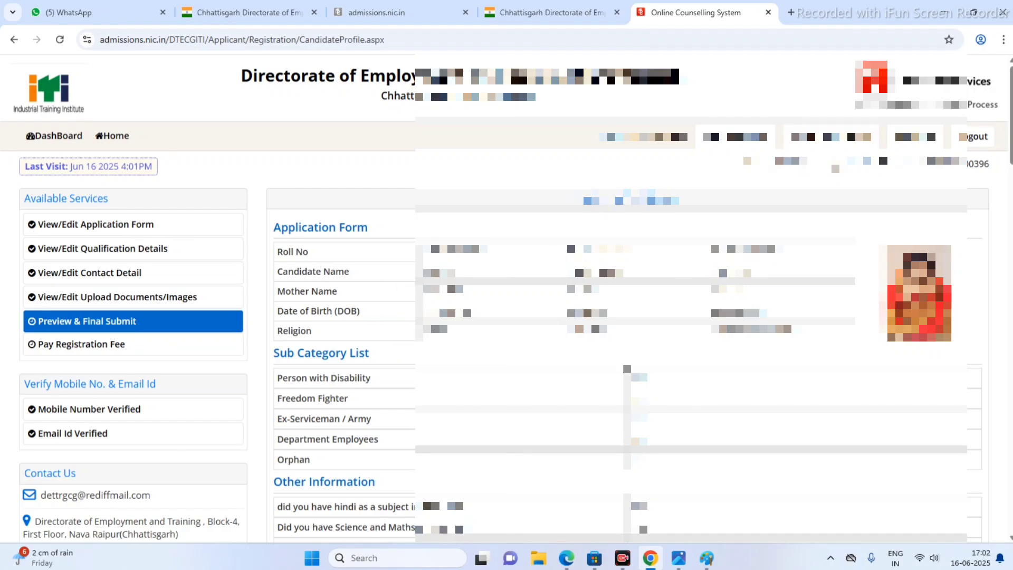
pyautogui.scroll(-1, 527, 295)
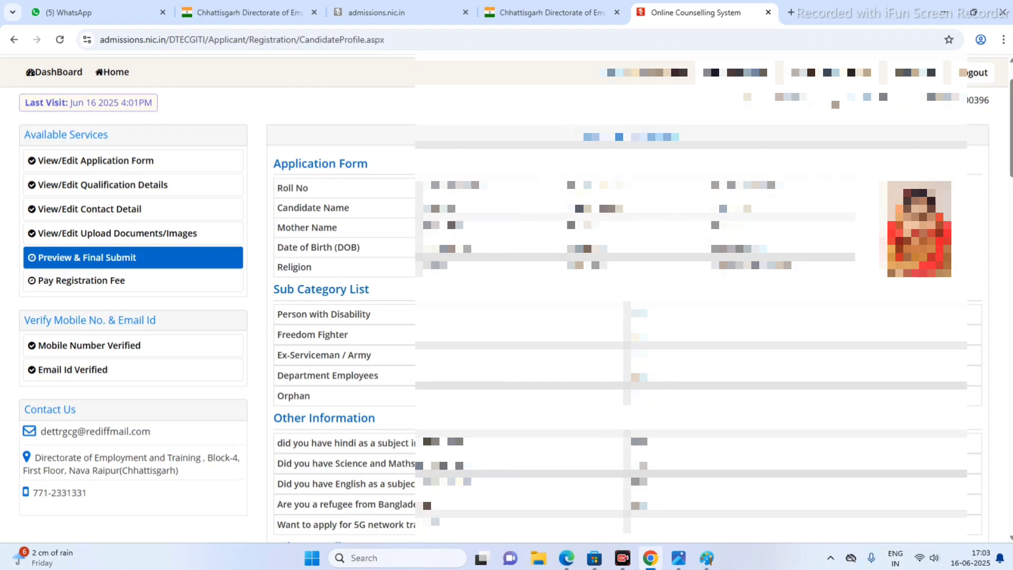
pyautogui.scroll(-2, 528, 295)
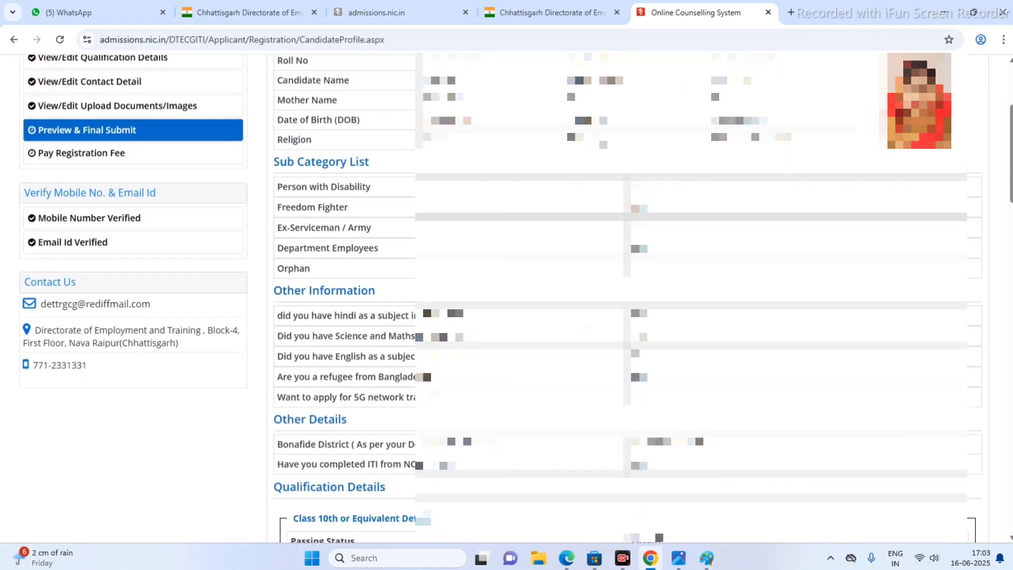
pyautogui.scroll(-2, 528, 295)
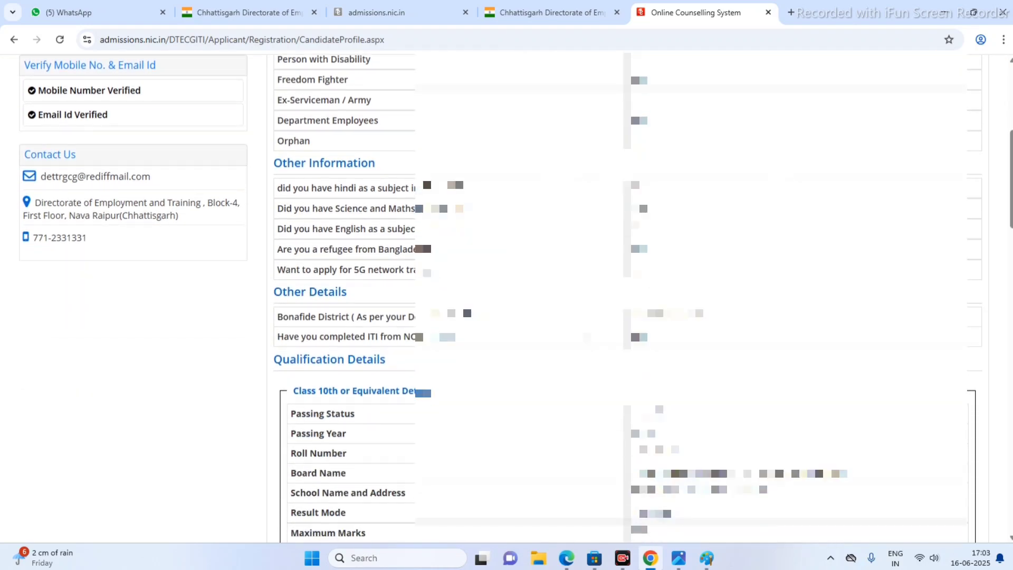
pyautogui.scroll(-3, 528, 296)
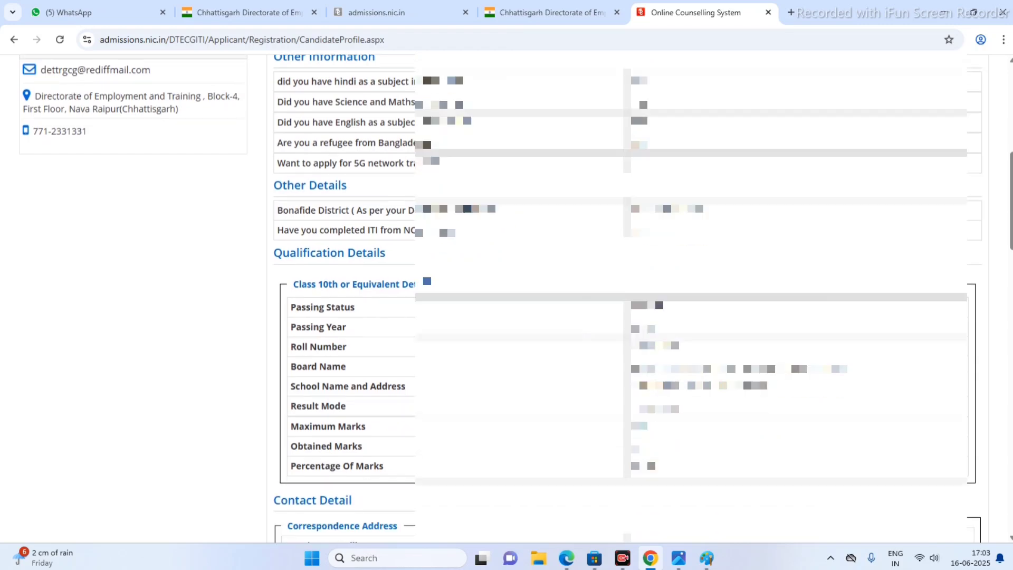
pyautogui.scroll(-1, 528, 296)
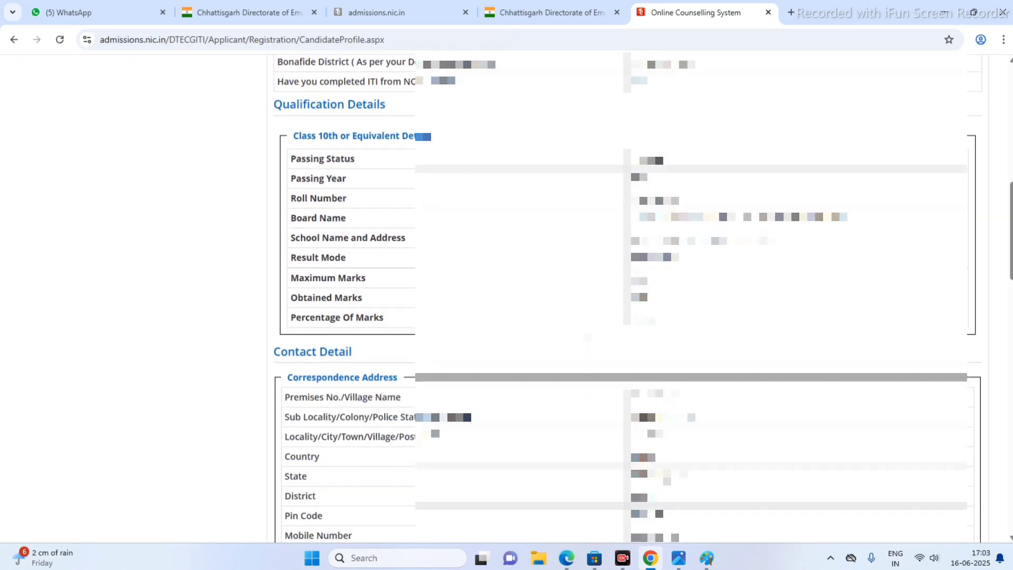
pyautogui.scroll(-1, 528, 295)
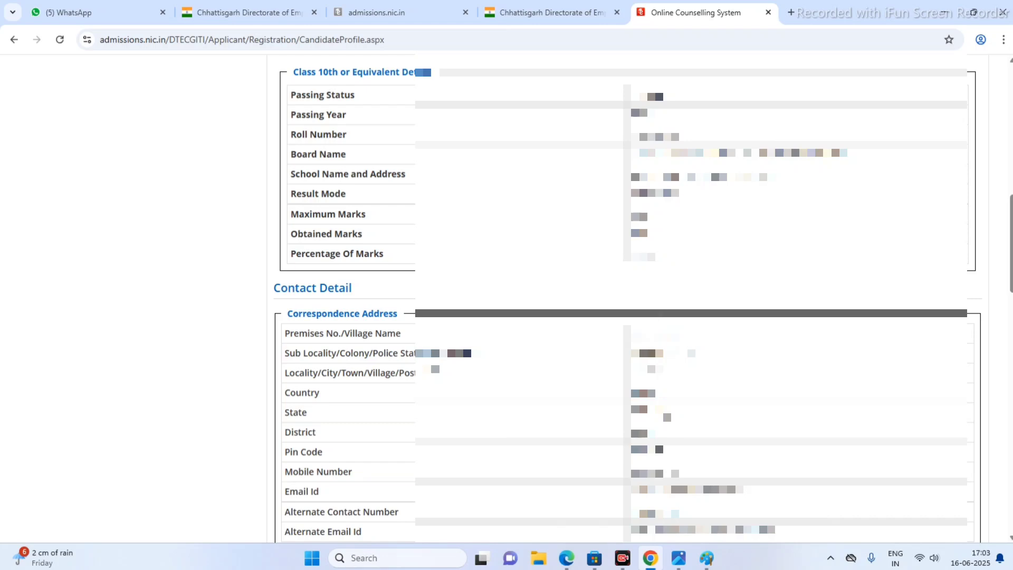
pyautogui.scroll(-5, 528, 296)
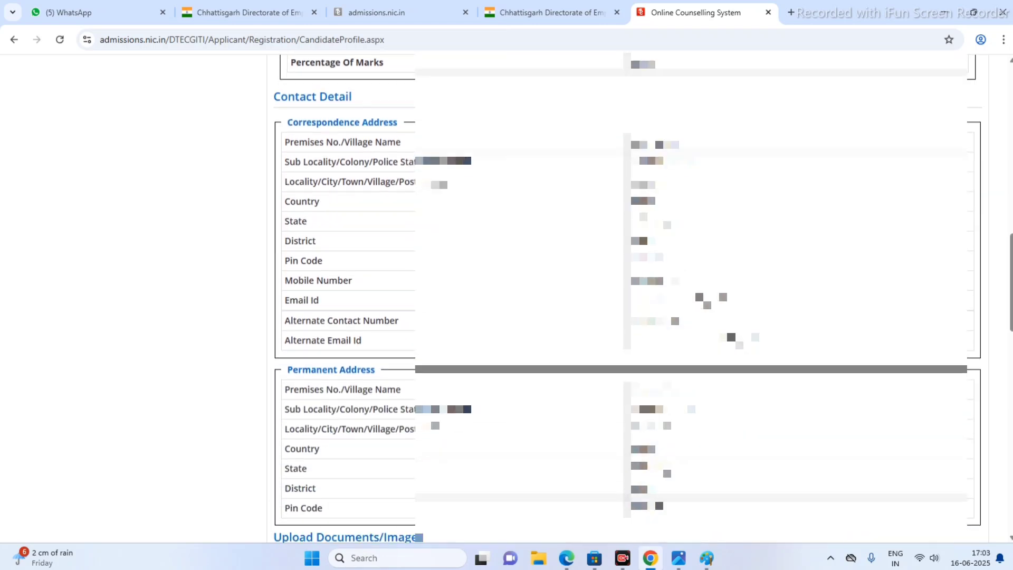
pyautogui.scroll(-1, 527, 296)
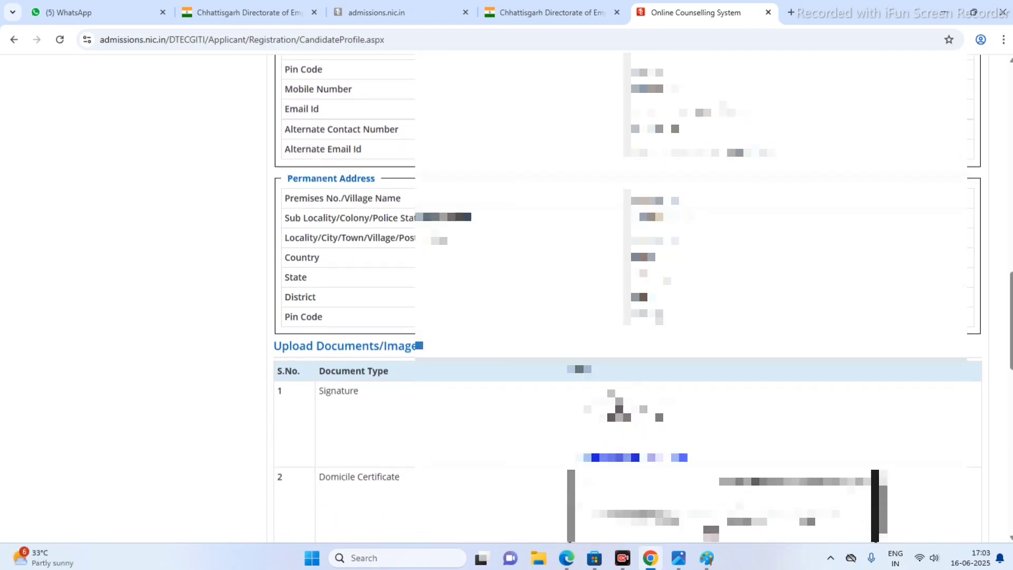
pyautogui.scroll(-2, 527, 295)
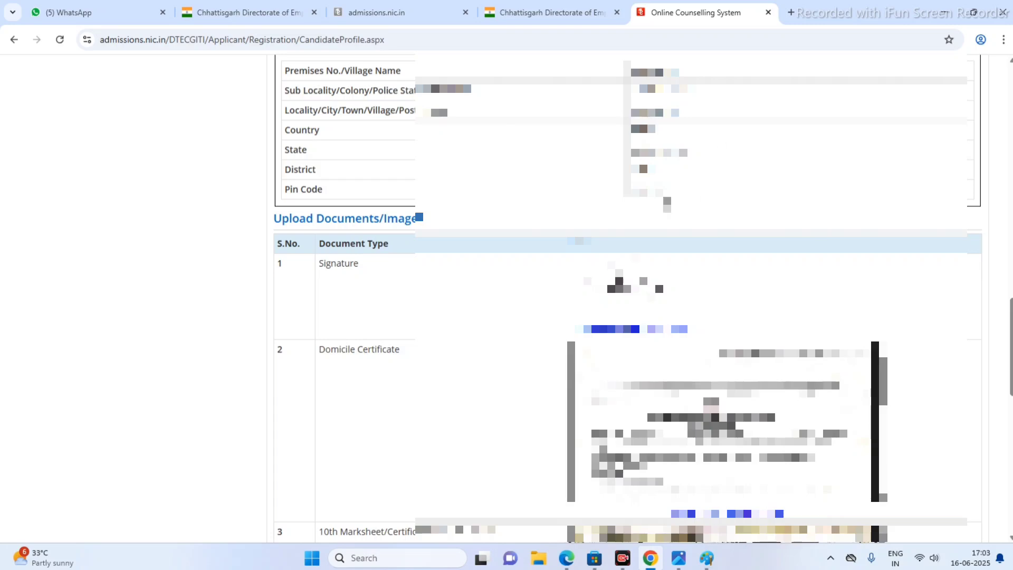
pyautogui.scroll(-3, 628, 298)
pyautogui.scroll(-8, 528, 296)
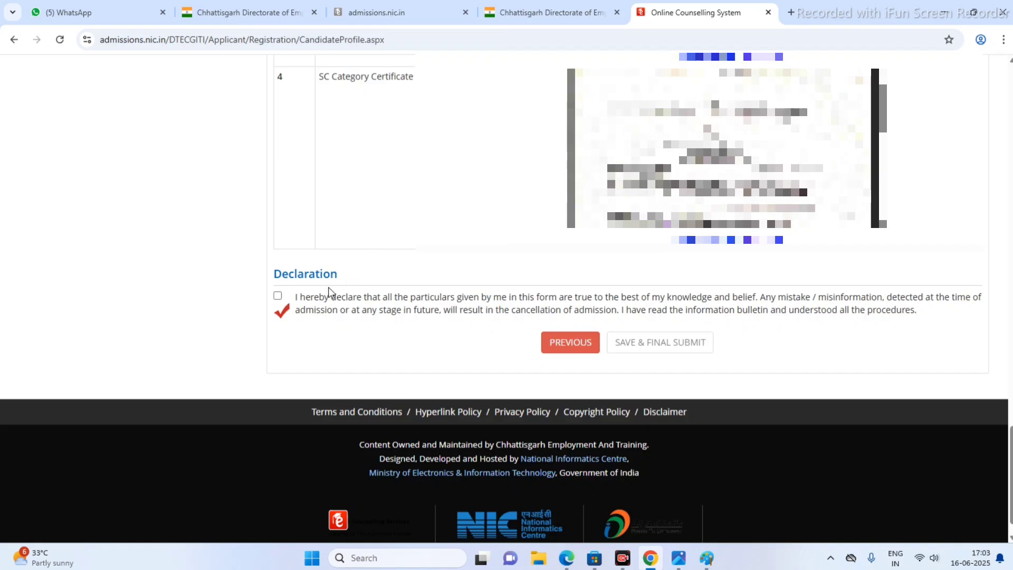
# Step: Tick the Declaration and confirm SAVE & FINAL SUBMIT so Final Submit shows Completed
pyautogui.click(277, 298)
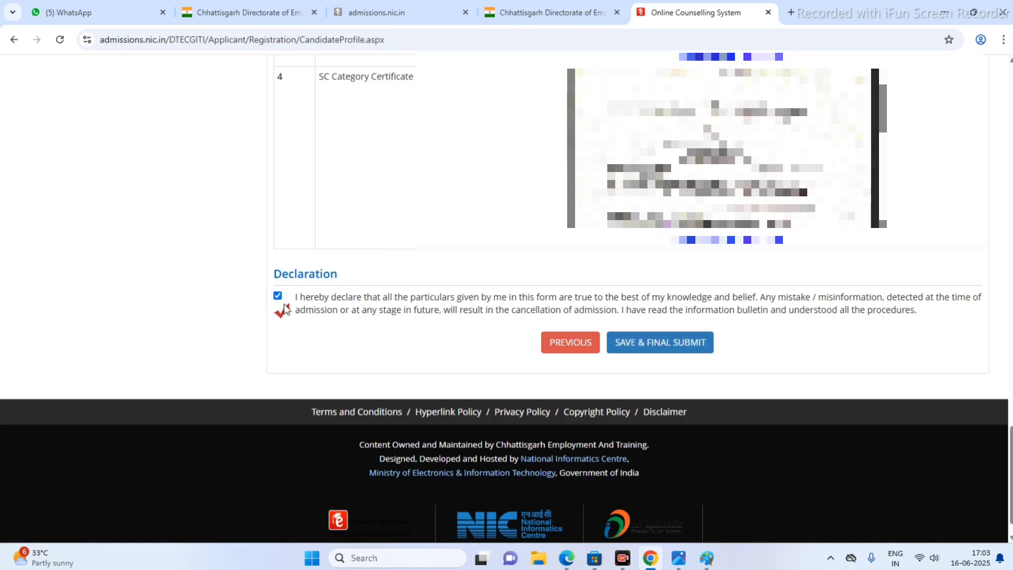
pyautogui.click(652, 349)
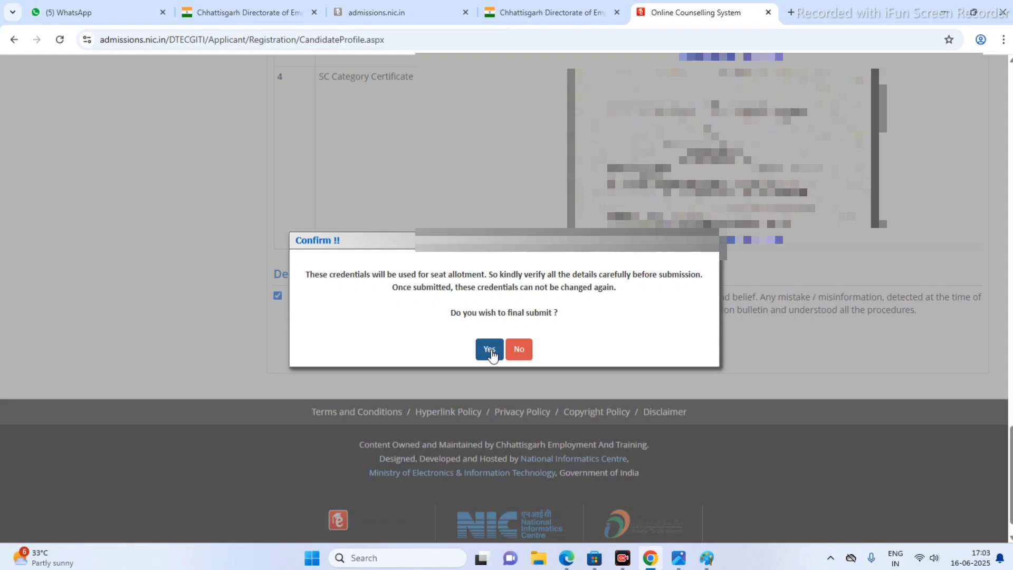
pyautogui.click(490, 351)
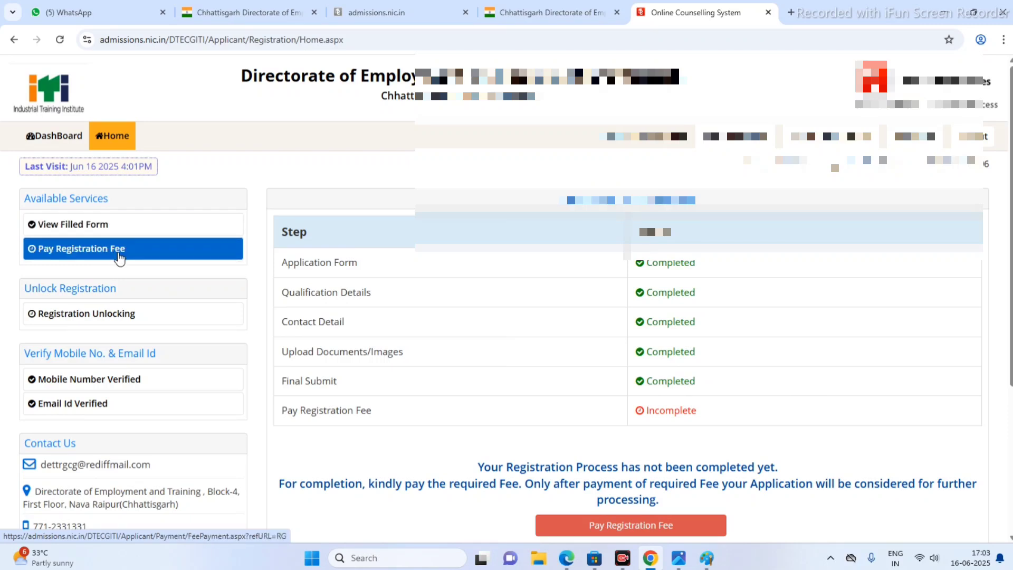
# Step: Choose online payment of the Rs. 59 registration fee with SBIePay as provider
pyautogui.click(108, 250)
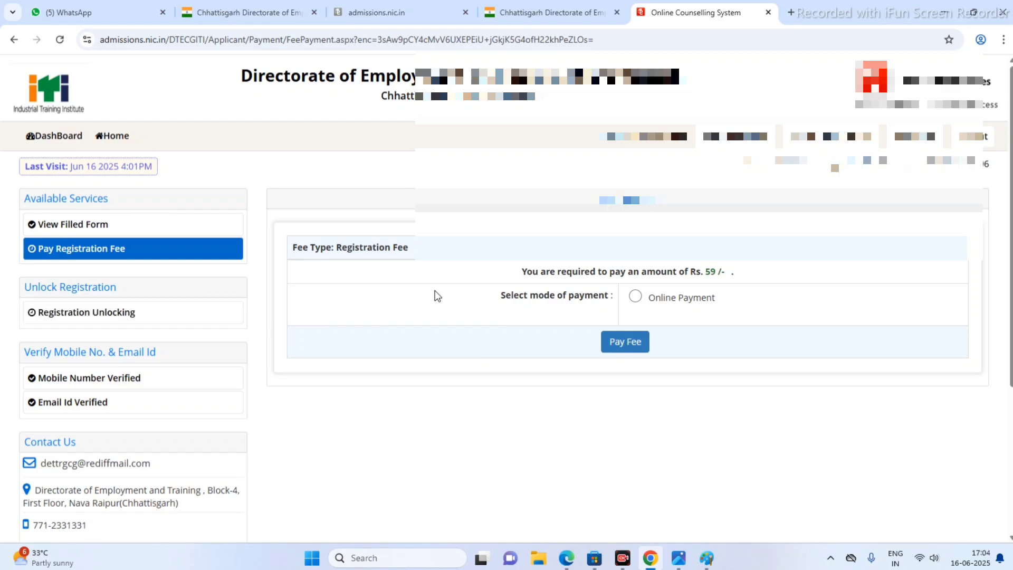
pyautogui.click(636, 297)
pyautogui.click(623, 350)
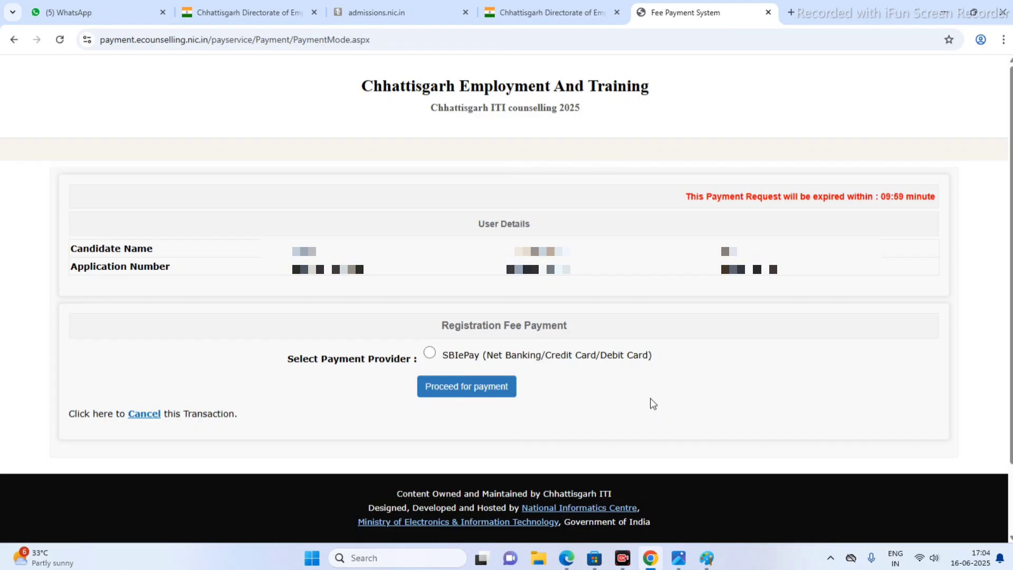
pyautogui.click(430, 353)
# Step: Proceed to the SBIePay payment page and choose UPI as the payment method
pyautogui.click(480, 388)
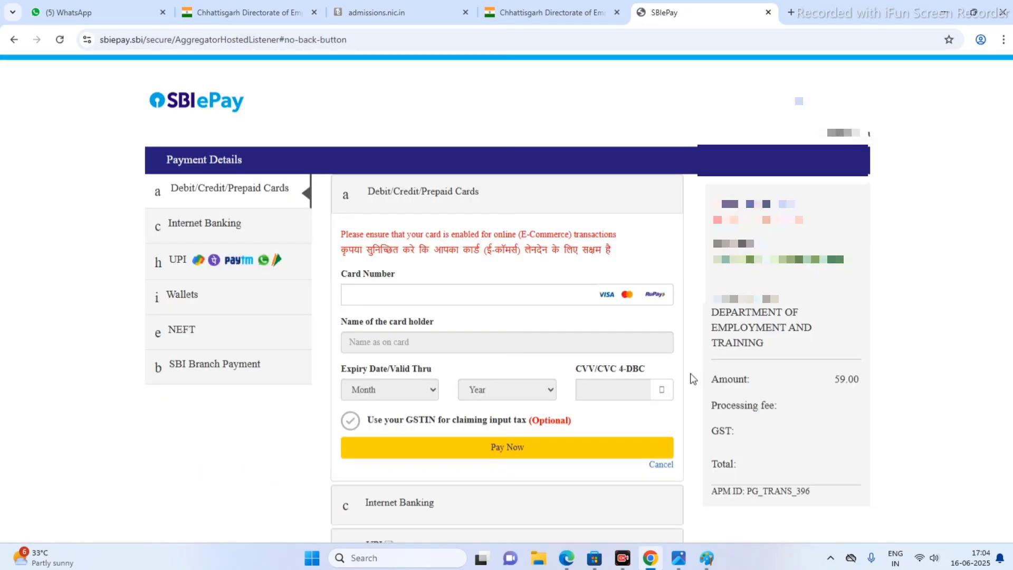
pyautogui.scroll(-2, 475, 404)
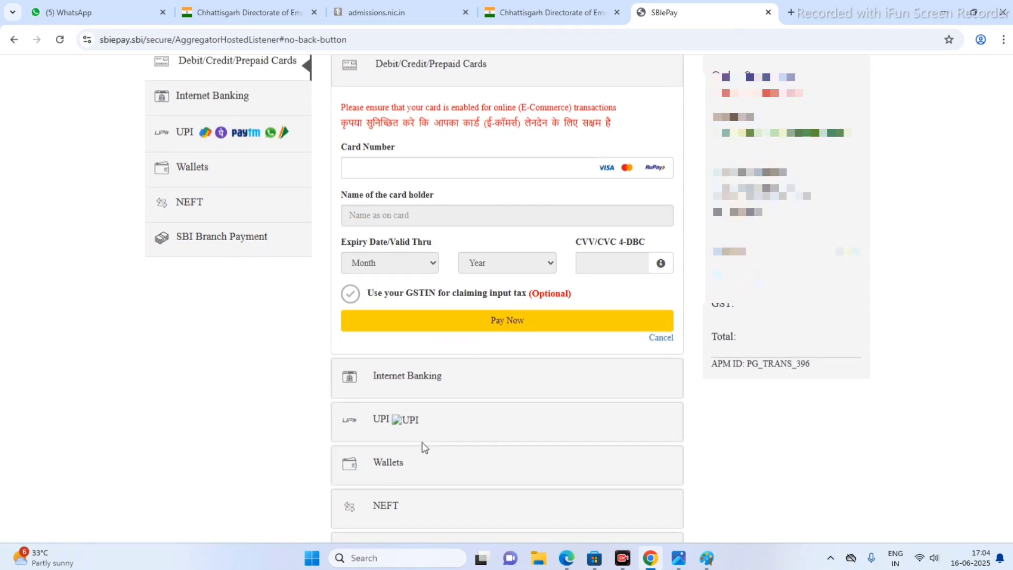
pyautogui.click(414, 422)
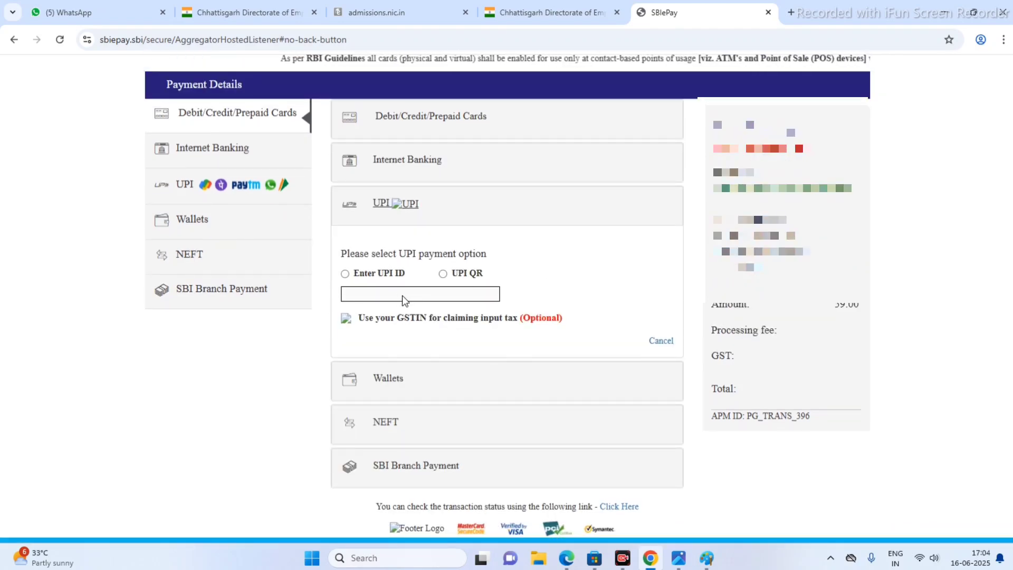
# Step: Enter and validate the candidate's UPI ID, then pay the 59.00 INR fee
pyautogui.click(346, 273)
pyautogui.click(372, 296)
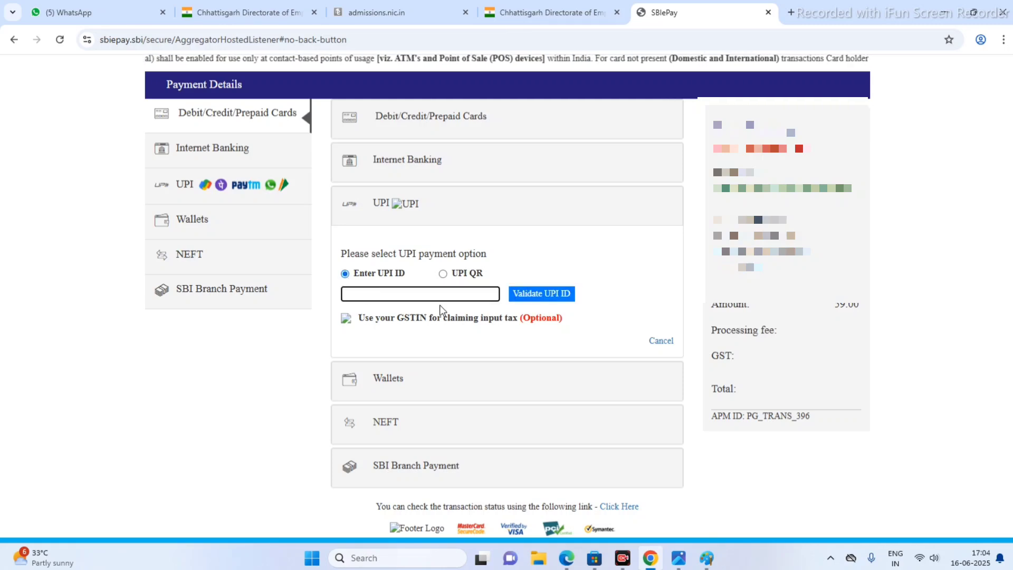
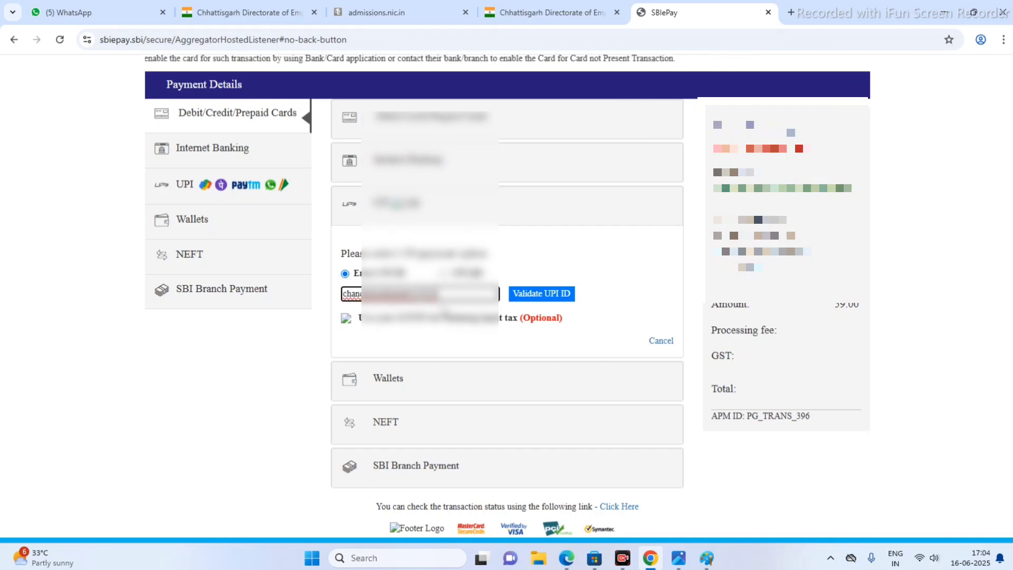
pyautogui.click(546, 297)
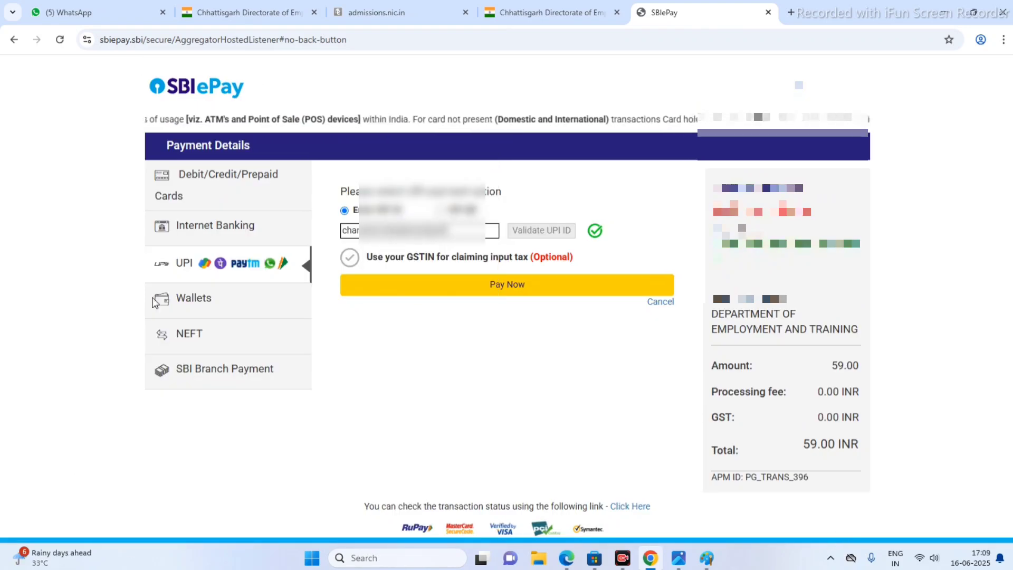
pyautogui.click(512, 291)
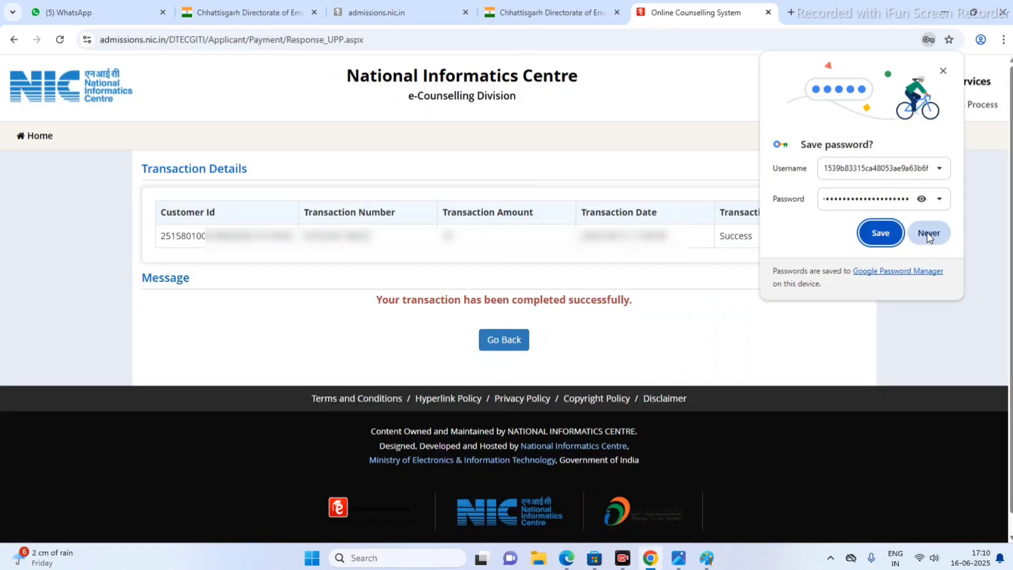
# Step: Decline Chrome's offer to save the password on the Transaction Details page
pyautogui.click(927, 233)
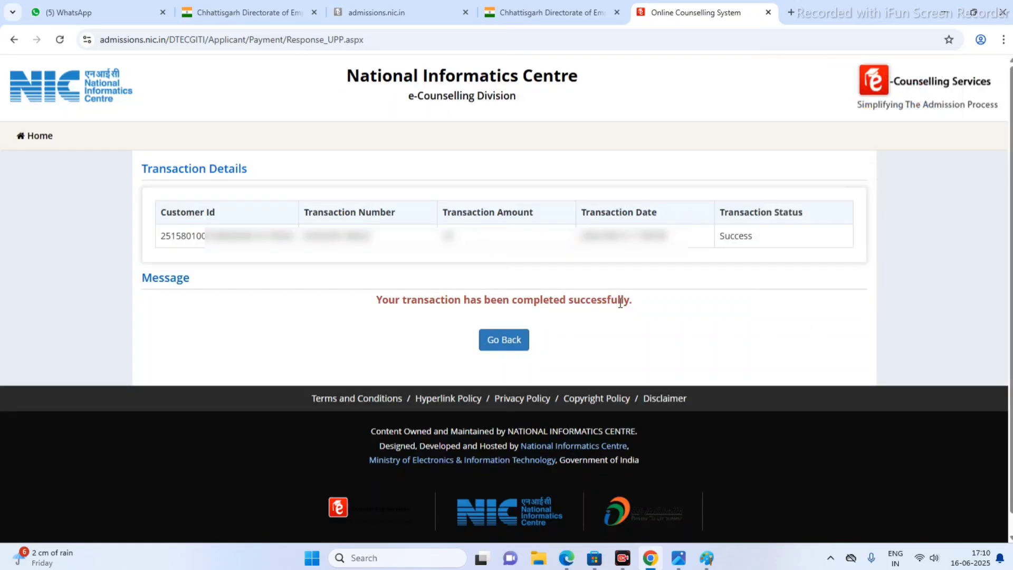
# Step: Return to the portal and re-enter the account password to unlock Choice Filling
pyautogui.click(508, 341)
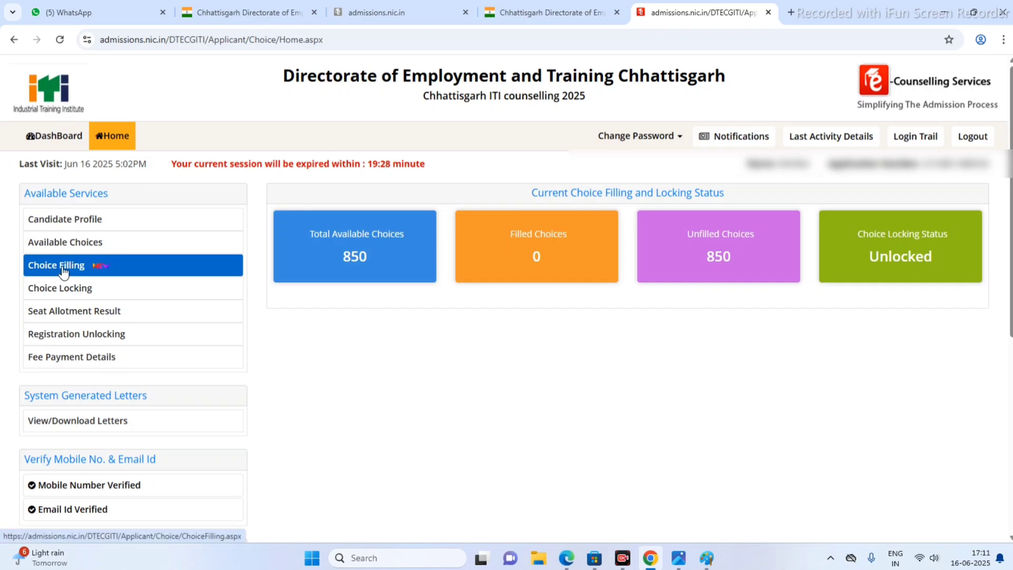
pyautogui.click(80, 272)
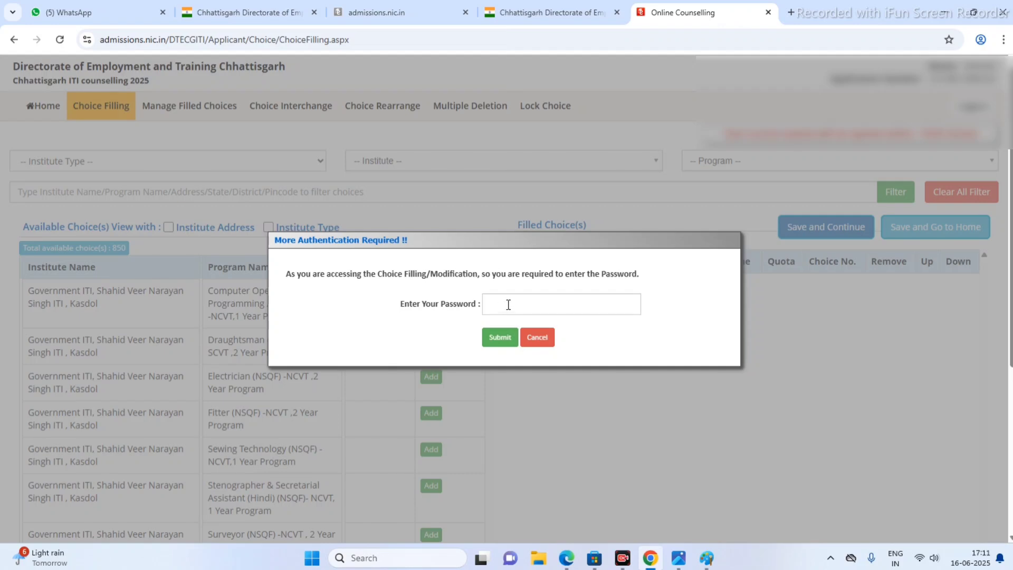
pyautogui.click(516, 304)
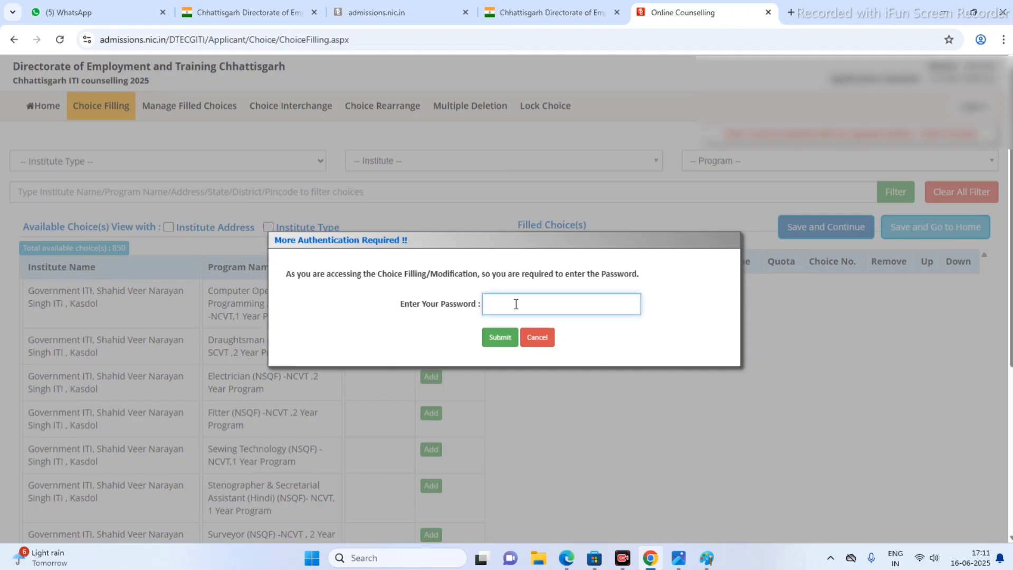
pyautogui.write('••••••••••')
pyautogui.click(505, 338)
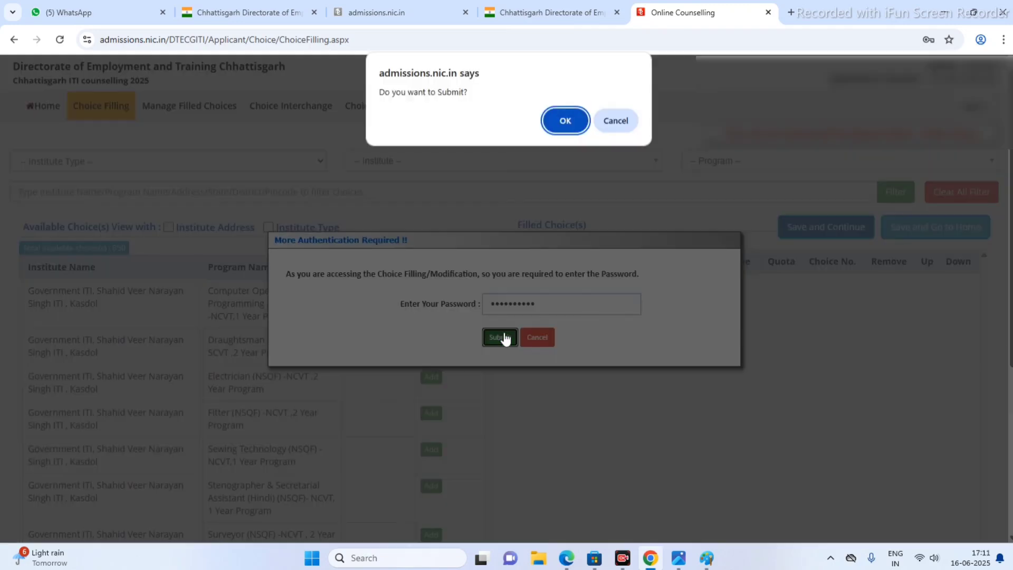
pyautogui.click(565, 121)
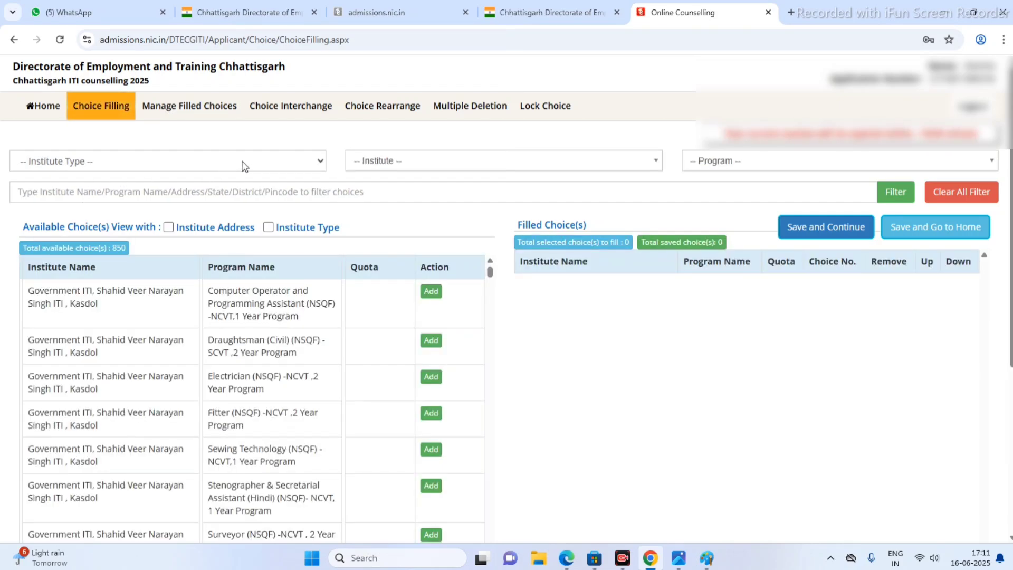
# Step: Filter choices to State Government and Government ITI, Premnagar, leaving five programs
pyautogui.click(220, 163)
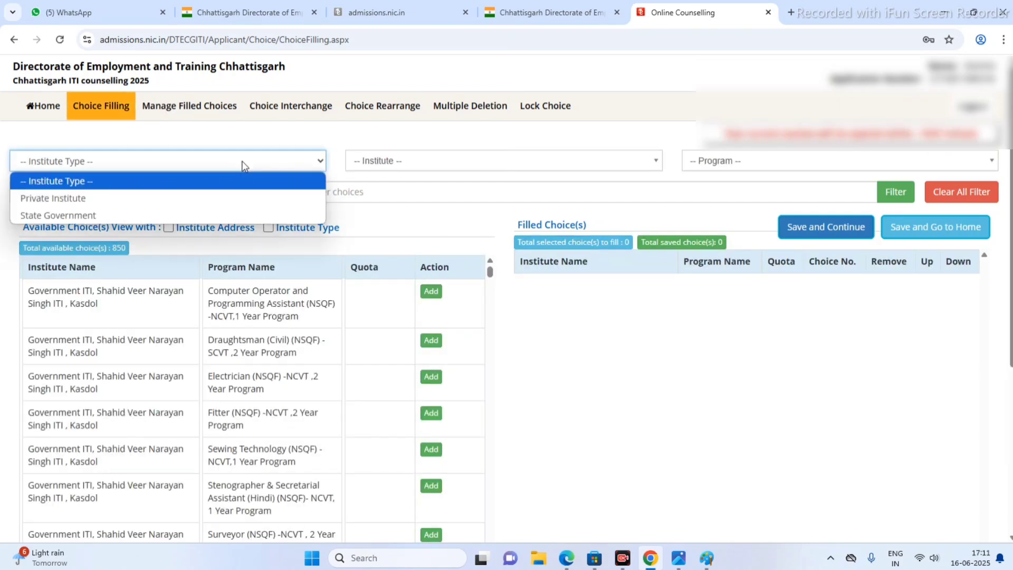
pyautogui.click(109, 216)
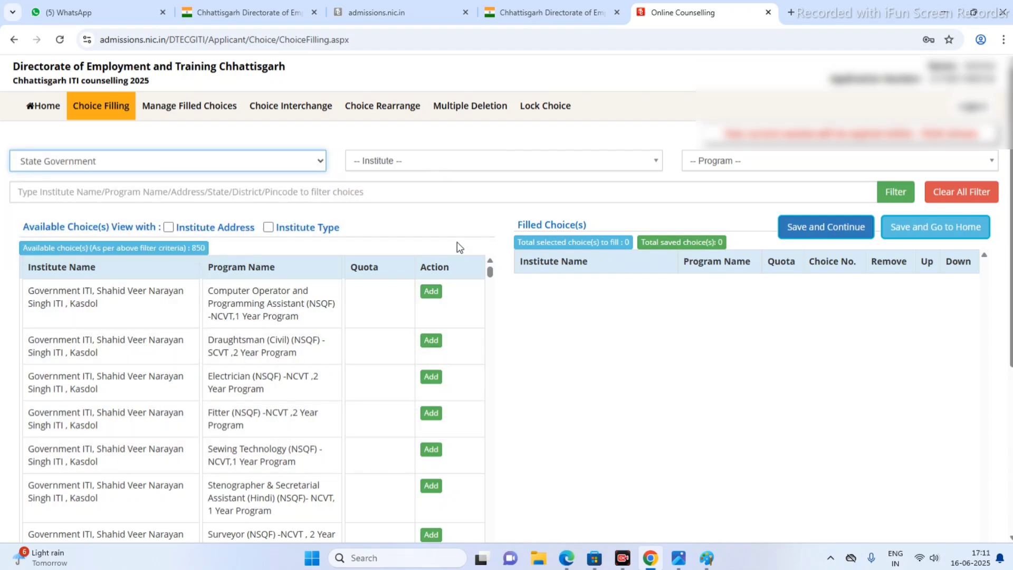
pyautogui.click(498, 165)
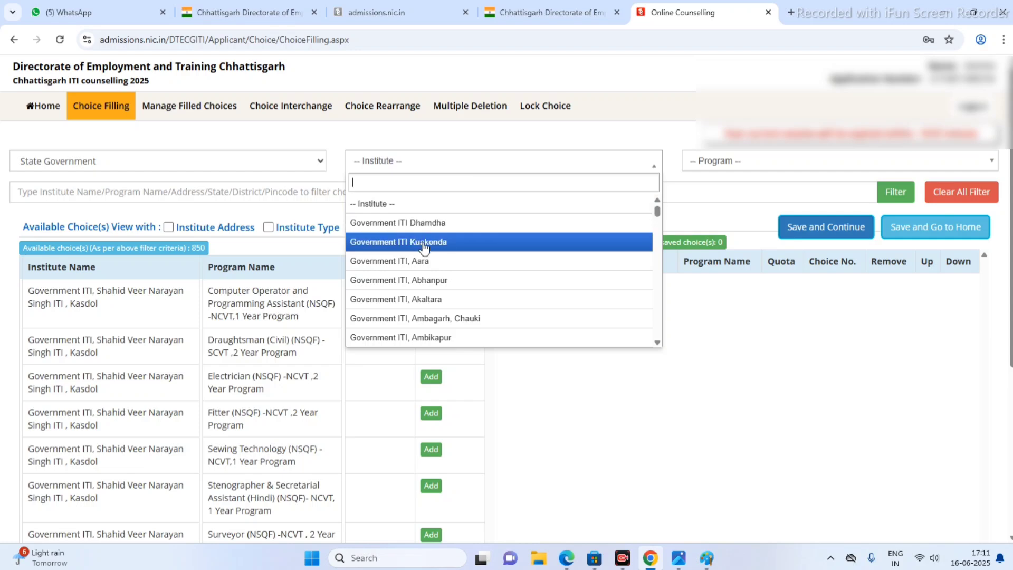
pyautogui.scroll(-1, 428, 316)
pyautogui.scroll(-2, 428, 316)
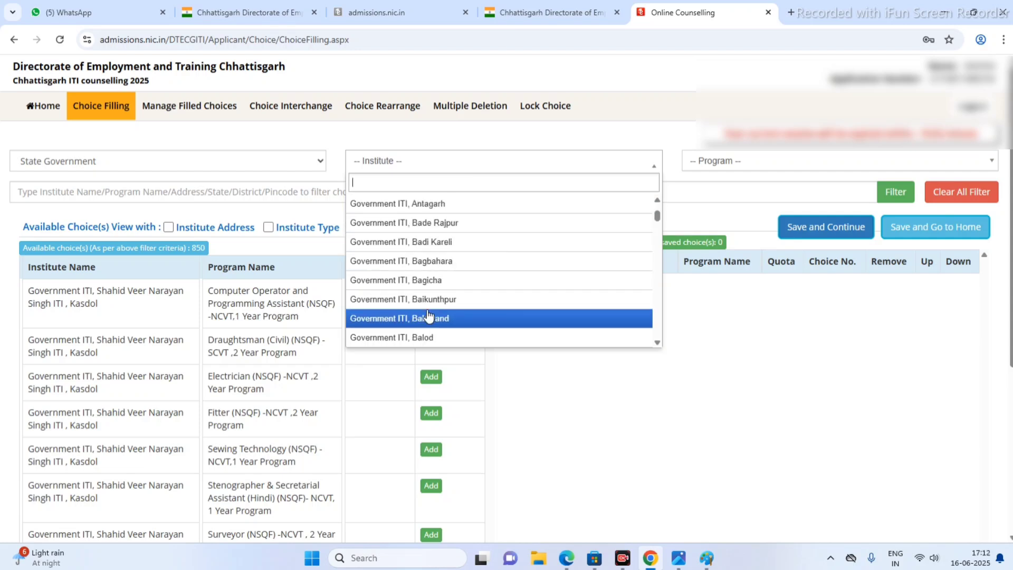
pyautogui.scroll(-3, 428, 316)
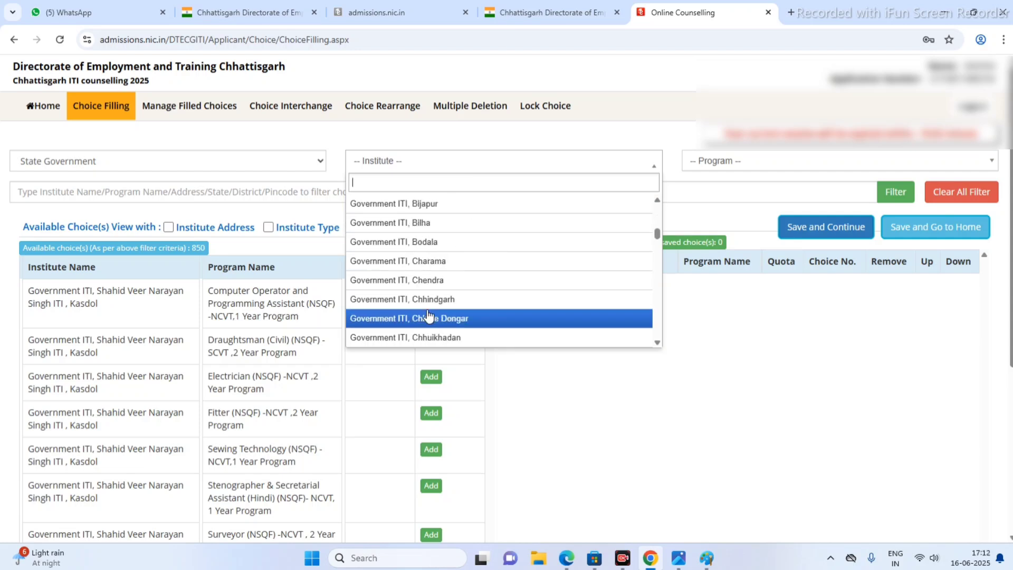
pyautogui.scroll(-1, 429, 316)
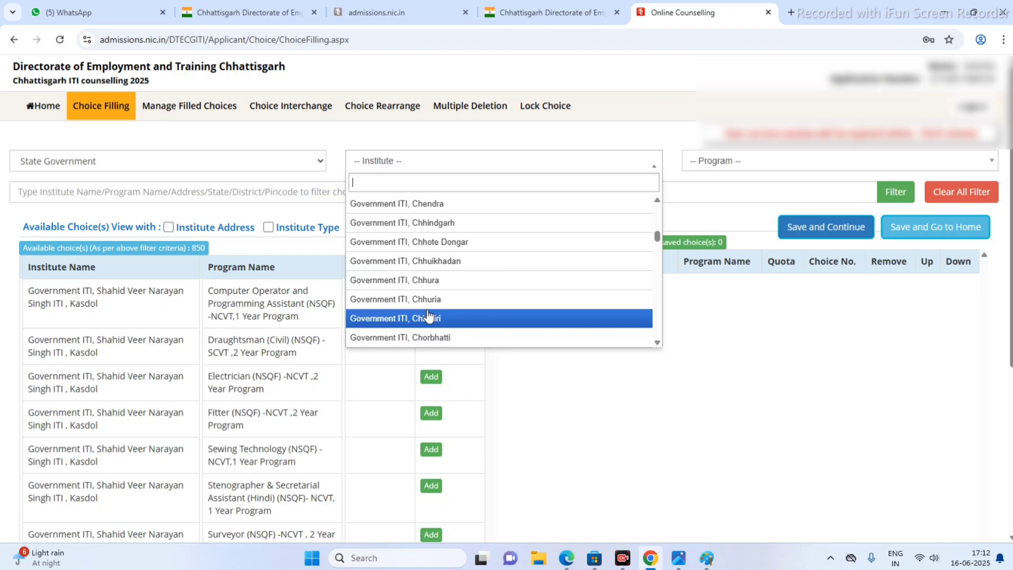
pyautogui.scroll(1, 437, 309)
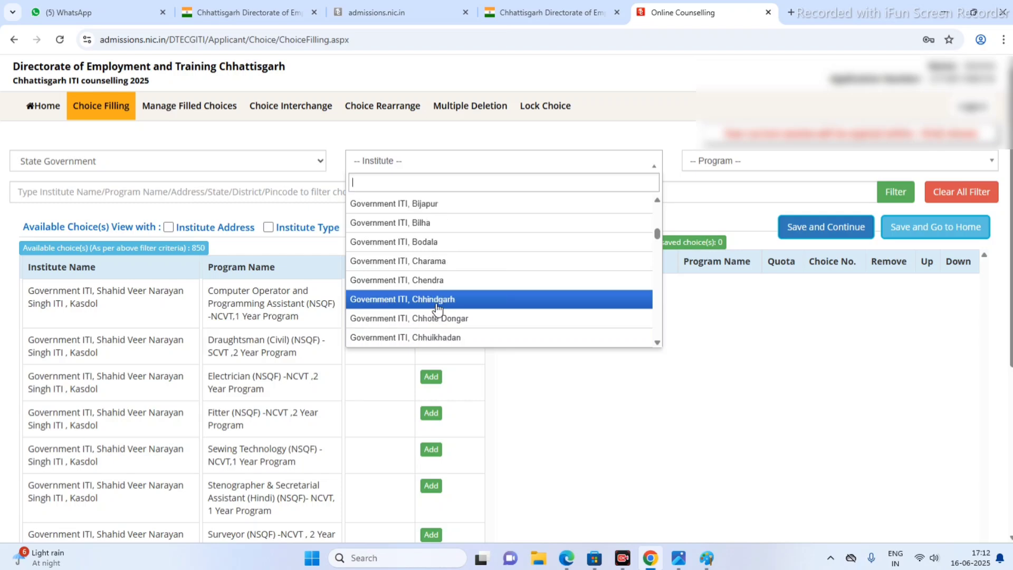
pyautogui.scroll(-6, 437, 308)
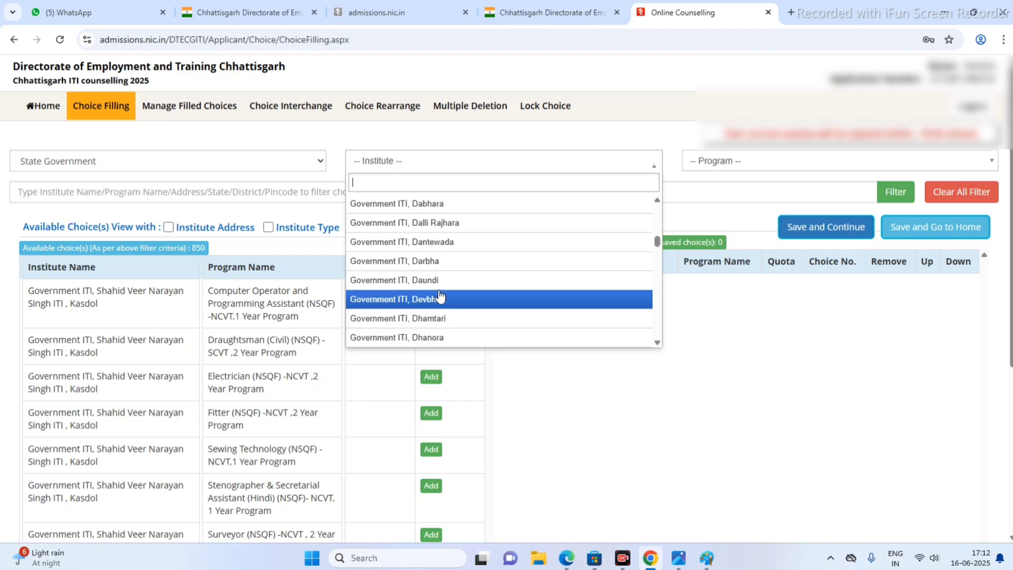
pyautogui.scroll(-8, 440, 296)
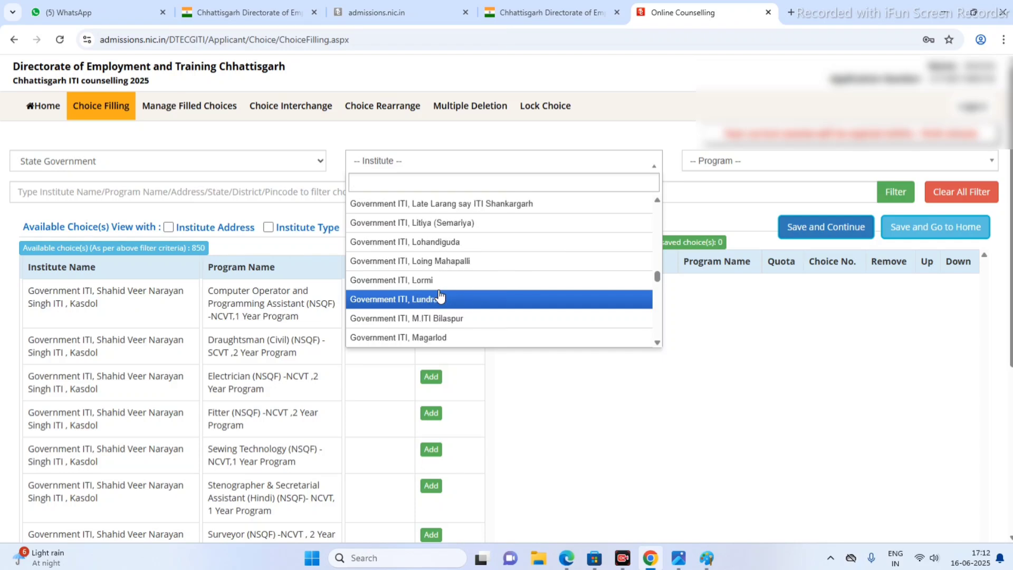
pyautogui.scroll(-3, 440, 295)
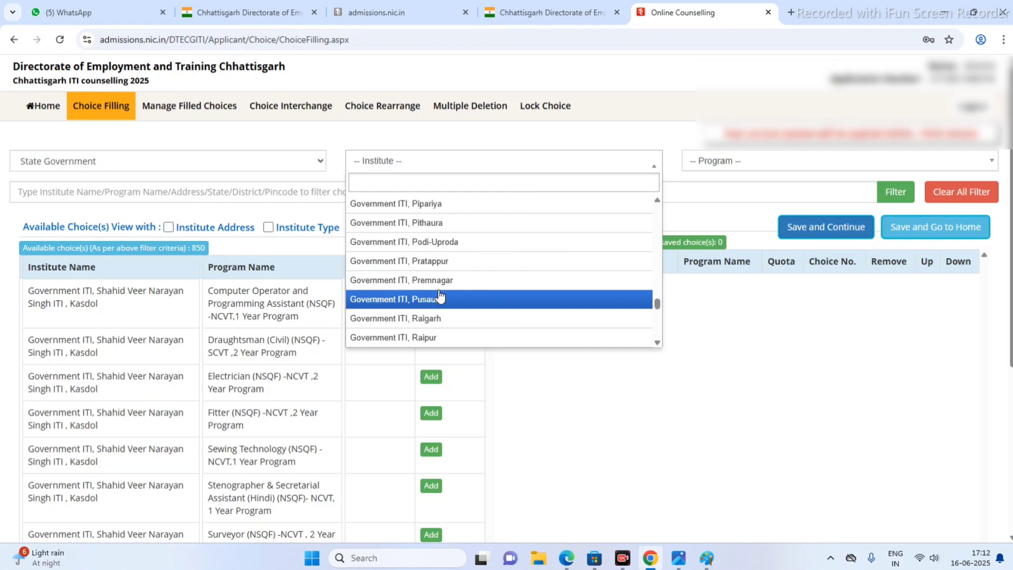
pyautogui.scroll(-2, 440, 295)
pyautogui.scroll(4, 440, 296)
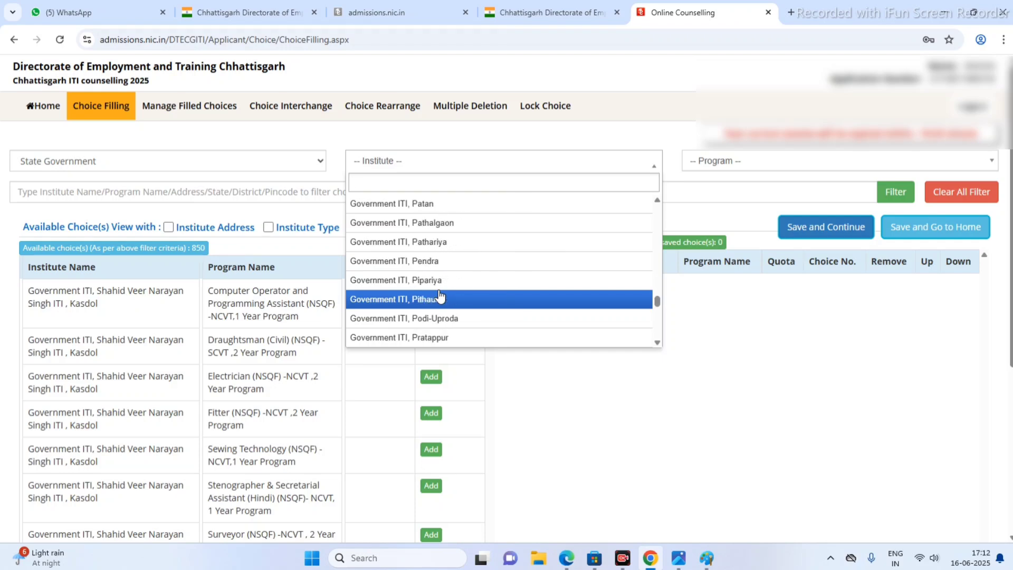
pyautogui.scroll(2, 439, 298)
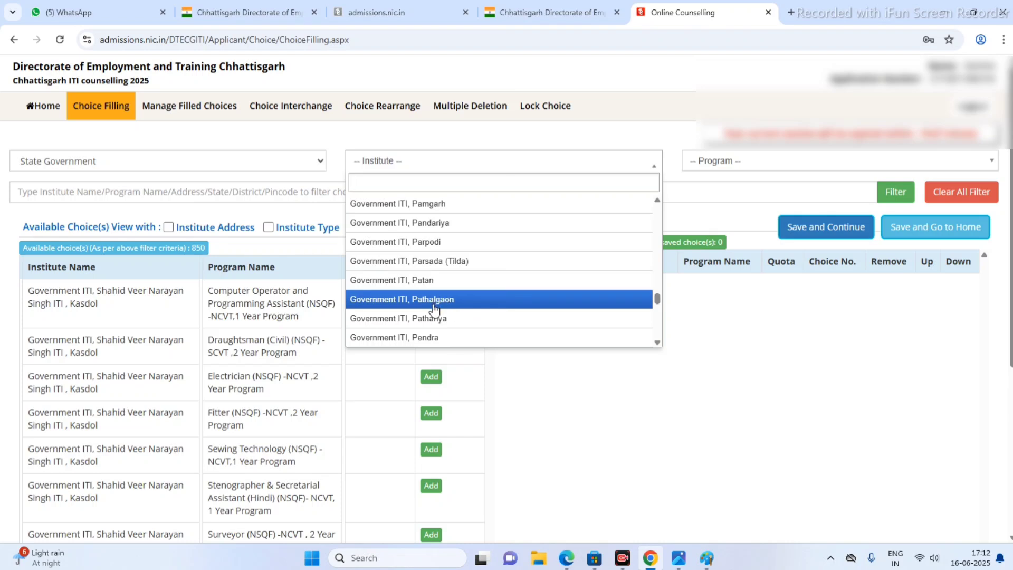
pyautogui.scroll(-2, 435, 306)
pyautogui.scroll(-2, 433, 308)
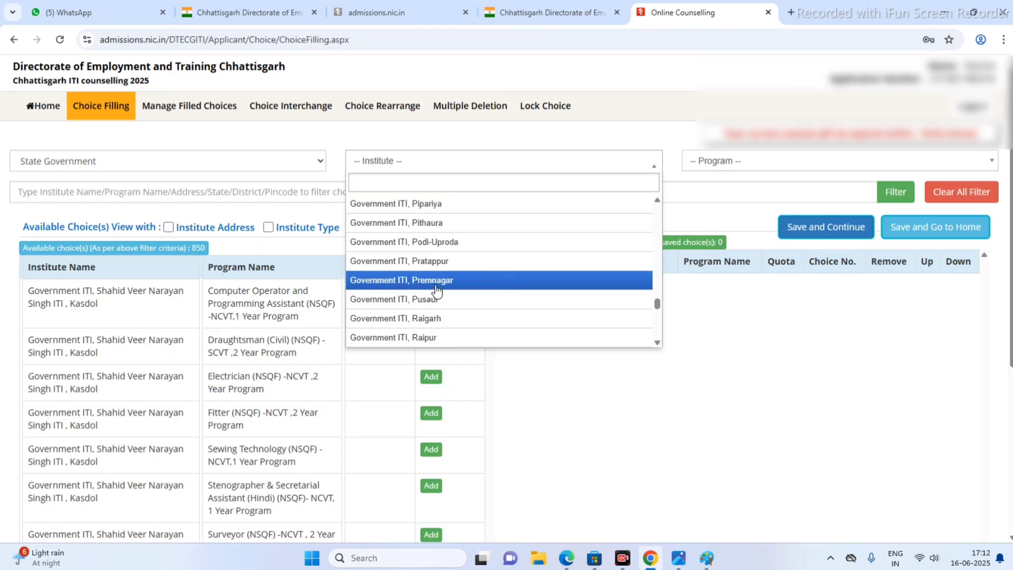
pyautogui.click(438, 282)
pyautogui.click(747, 163)
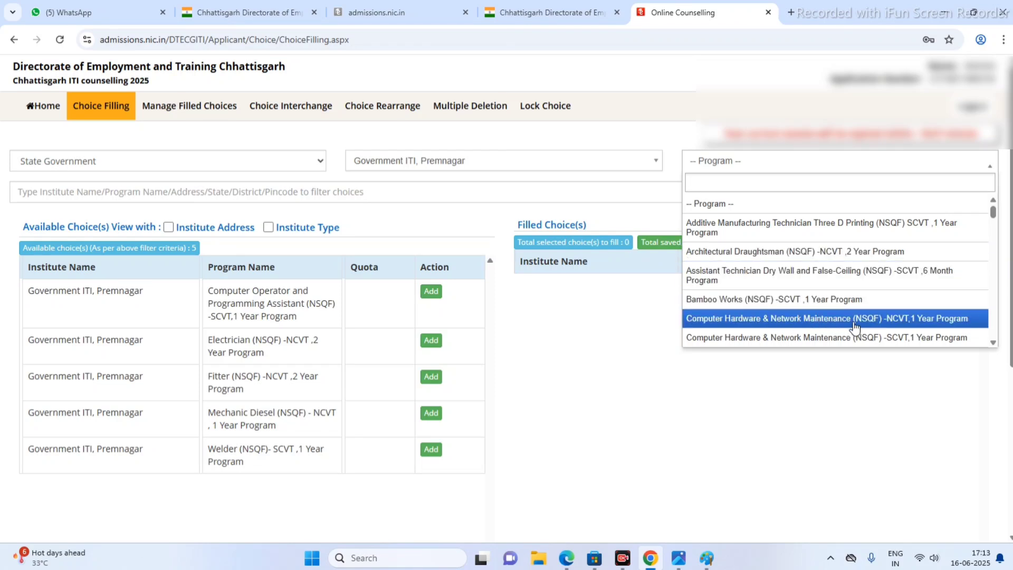
# Step: Close the Program list and add the Fitter, then Electrician, rows as choices 1 and 2
pyautogui.click(759, 169)
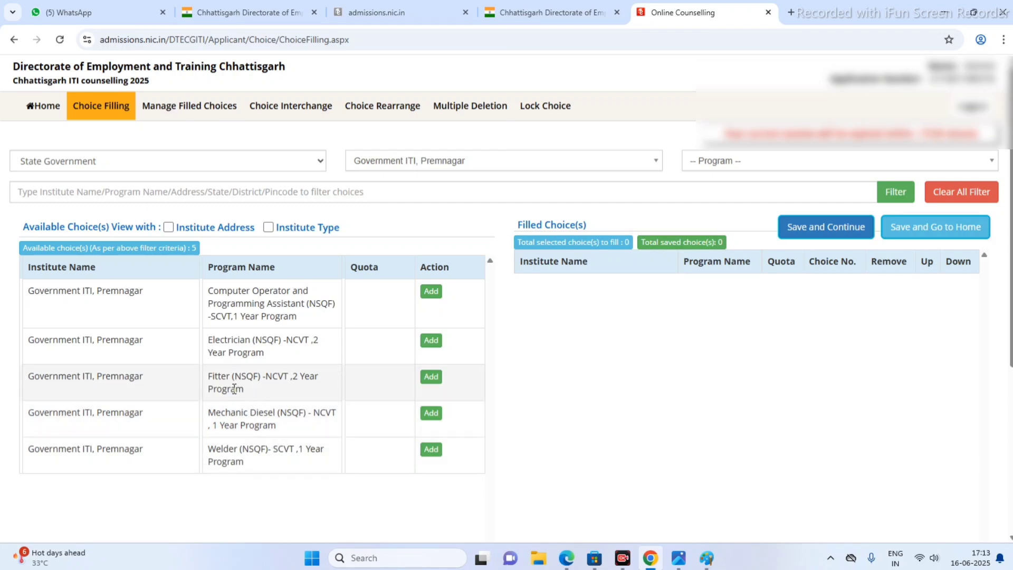
pyautogui.click(432, 379)
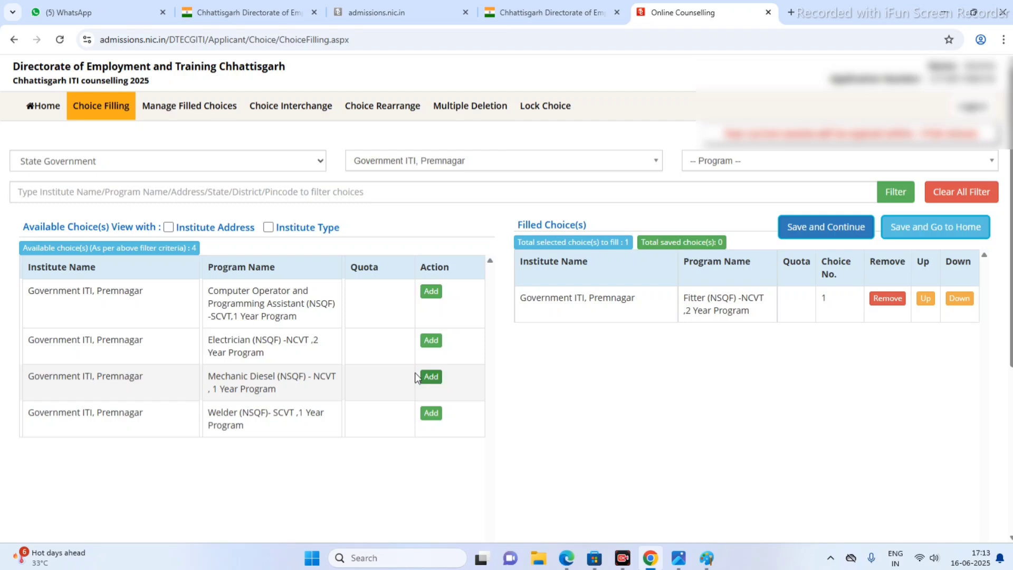
pyautogui.click(430, 342)
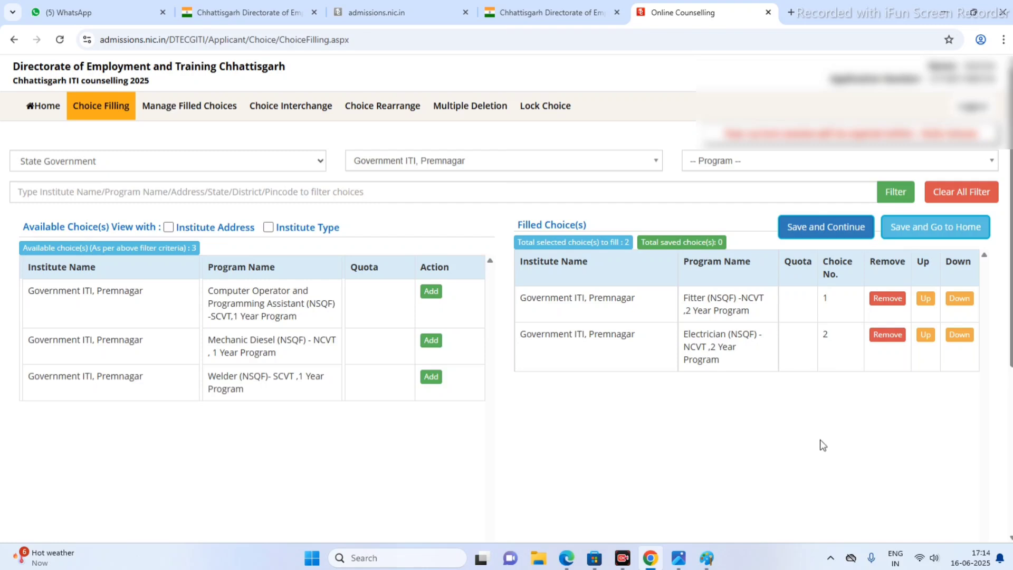
# Step: Save both filled choices and return home, showing 2 filled, 848 unfilled, Unlocked
pyautogui.click(846, 234)
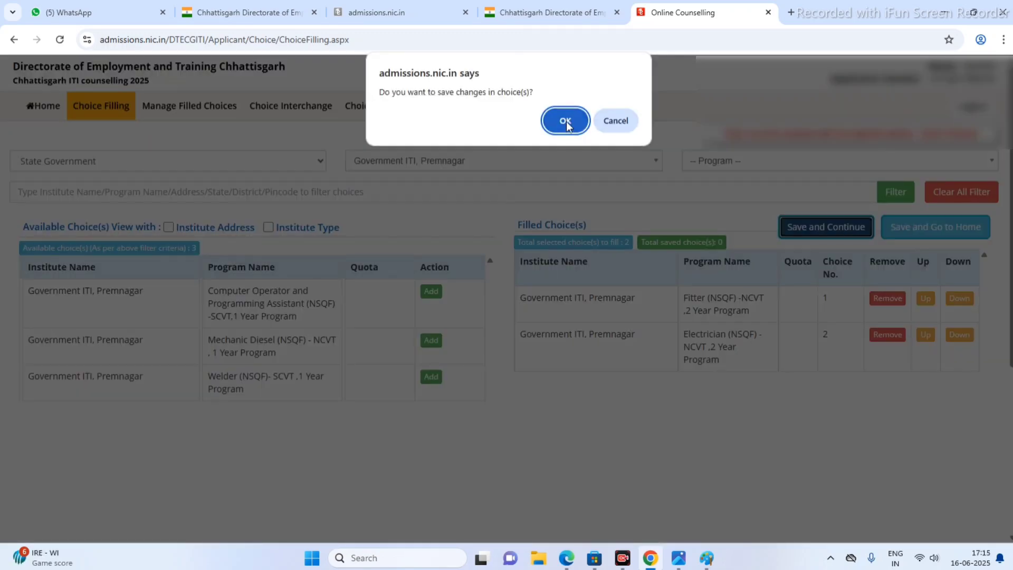
pyautogui.click(565, 121)
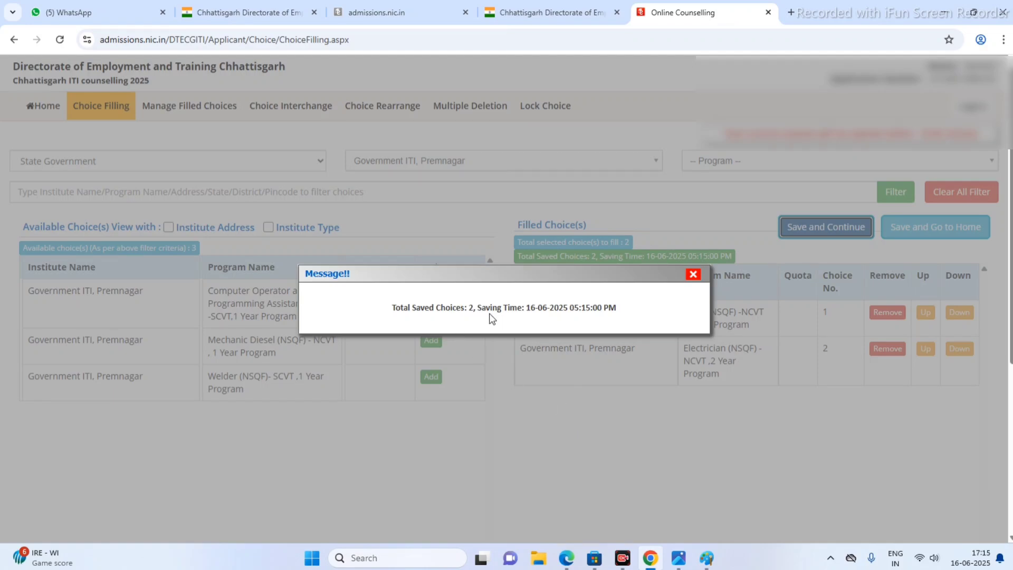
pyautogui.click(692, 275)
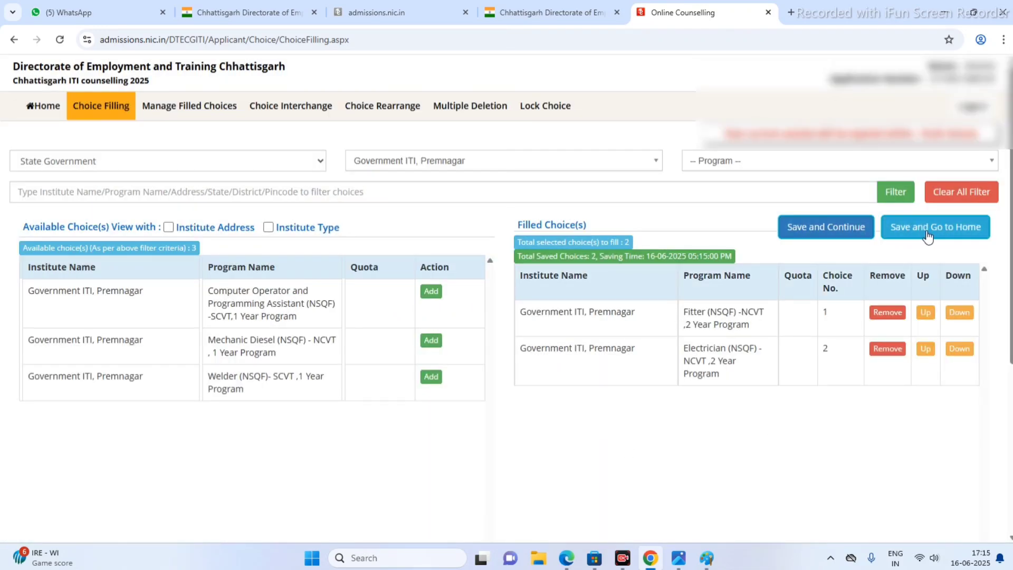
pyautogui.click(952, 232)
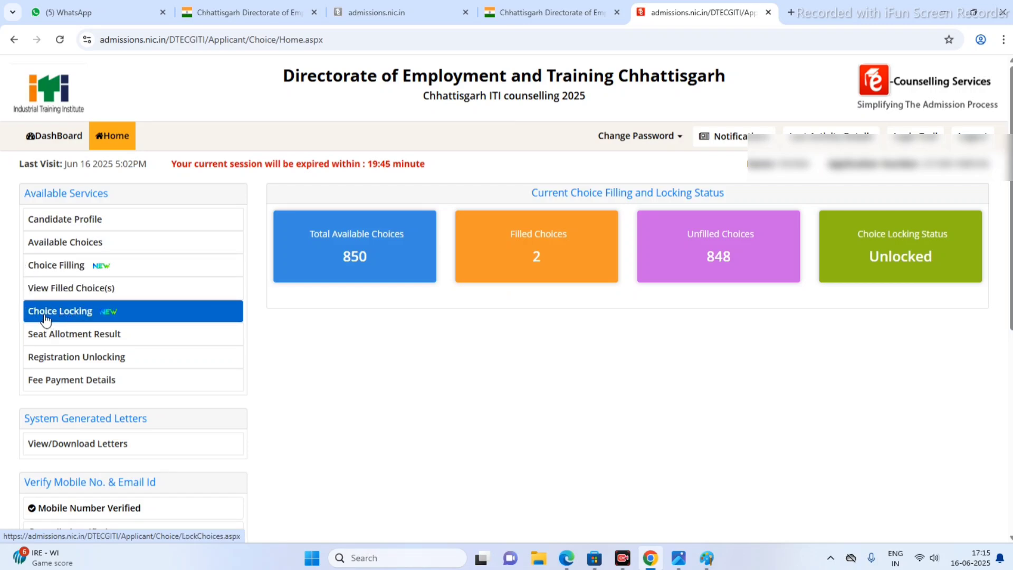
# Step: Agree to lock and lock both choices with the account password, then view the Candidate Profile
pyautogui.click(76, 317)
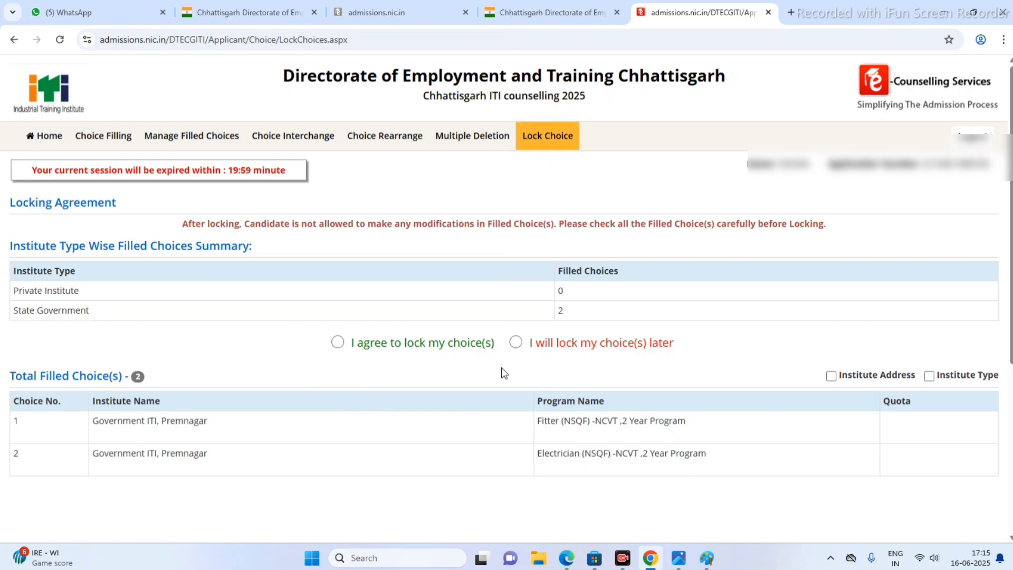
pyautogui.scroll(-2, 501, 367)
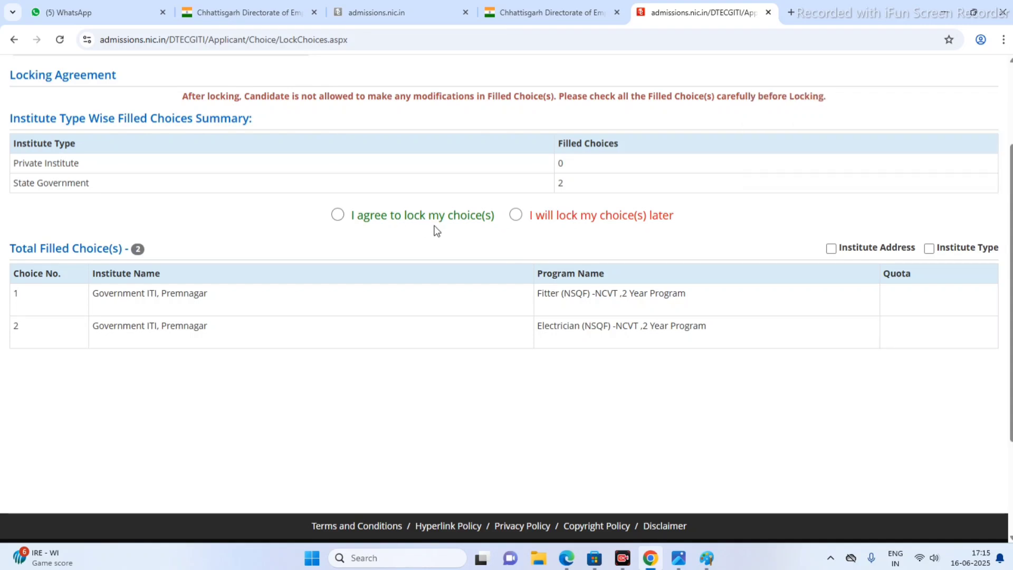
pyautogui.click(338, 214)
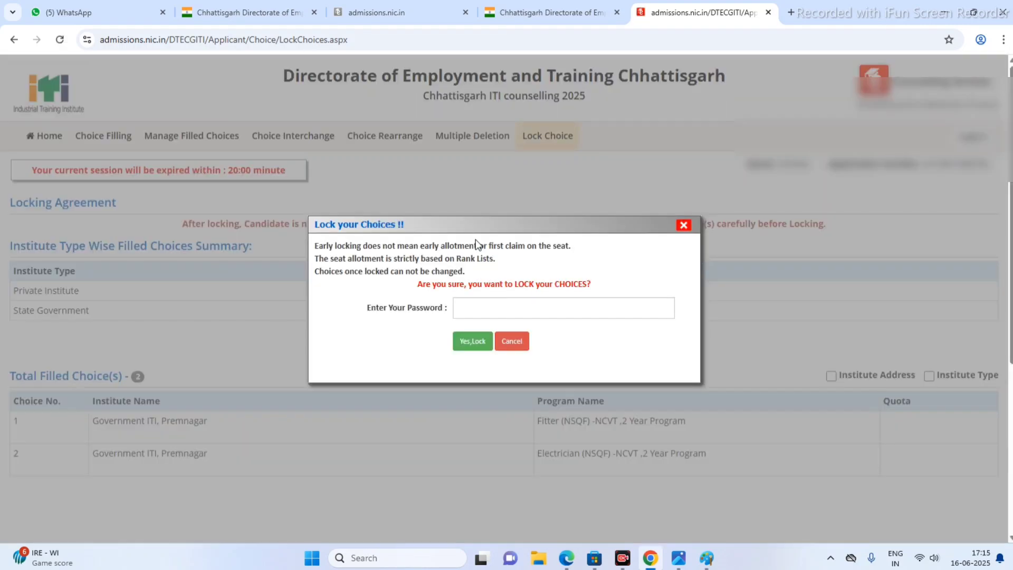
pyautogui.click(501, 311)
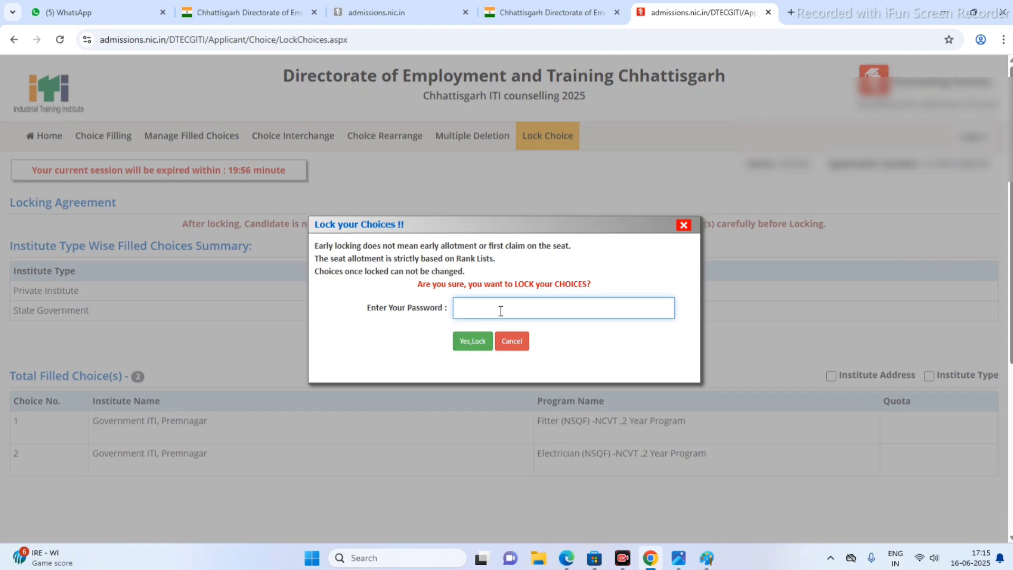
pyautogui.write('•')
pyautogui.click(475, 344)
pyautogui.click(567, 122)
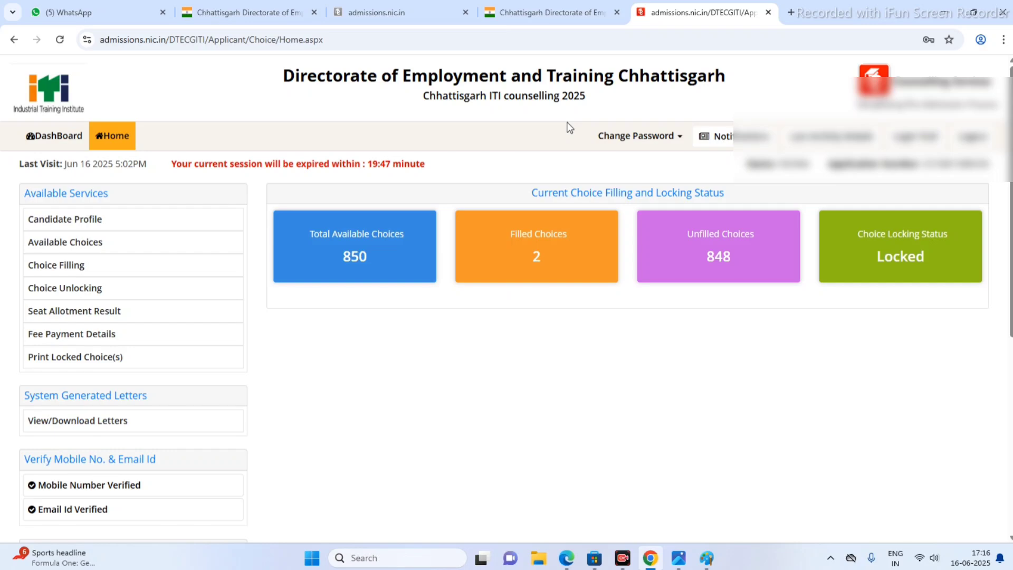
pyautogui.click(93, 228)
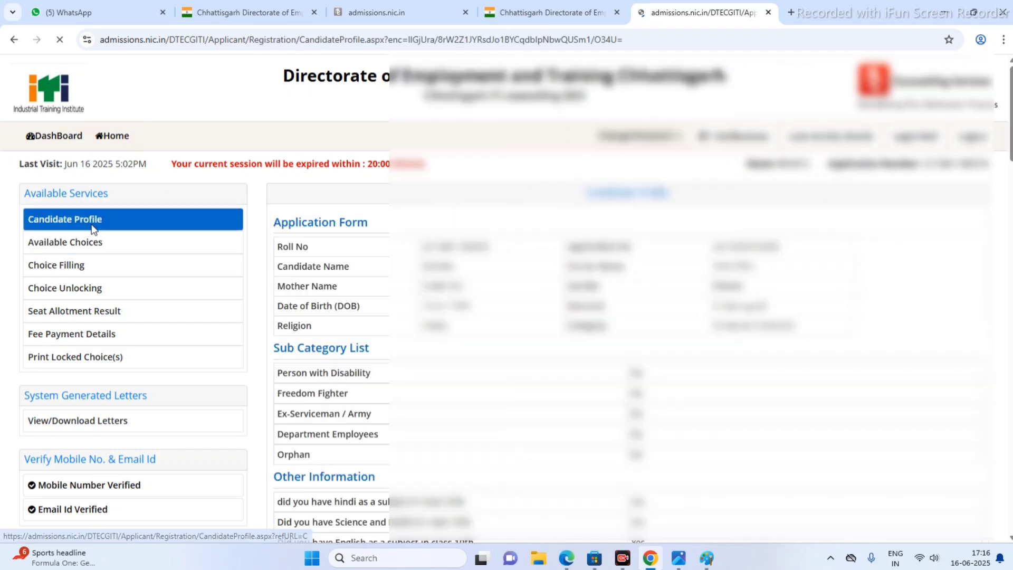
pyautogui.scroll(-2, 684, 393)
pyautogui.scroll(-11, 684, 393)
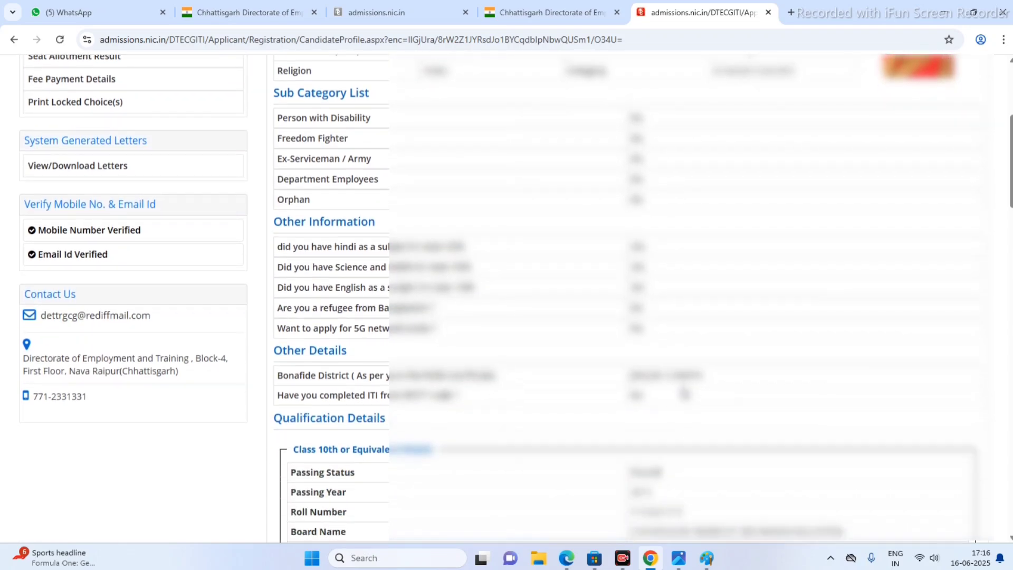
pyautogui.scroll(-9, 684, 393)
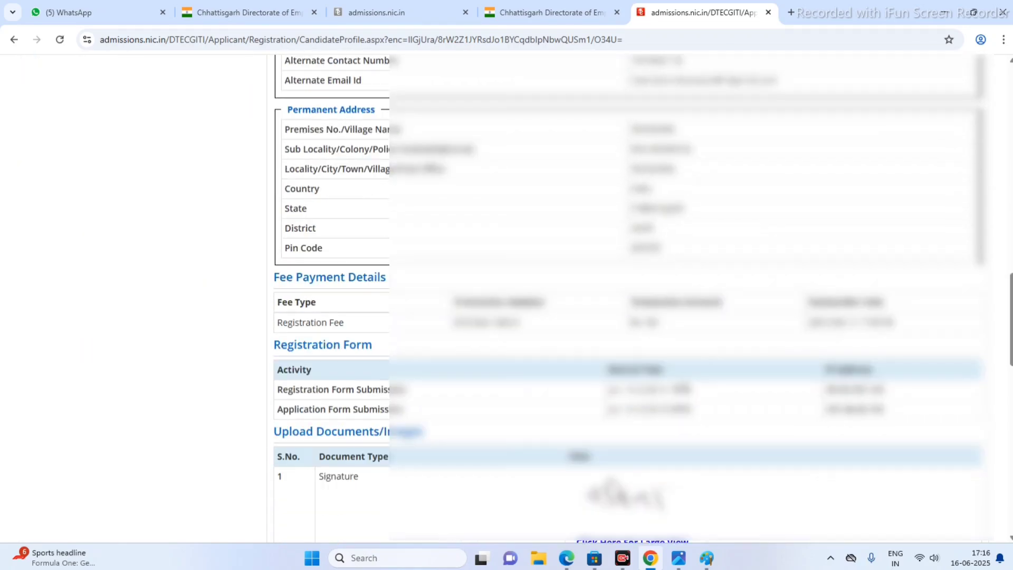
pyautogui.scroll(2, 684, 393)
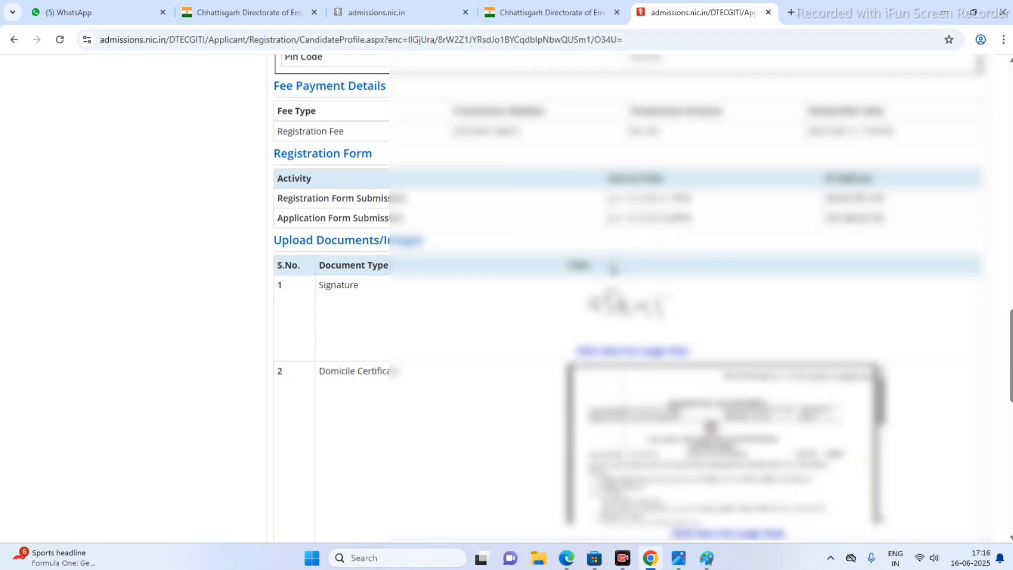
pyautogui.scroll(-1, 613, 268)
pyautogui.scroll(1, 613, 269)
pyautogui.scroll(2, 320, 152)
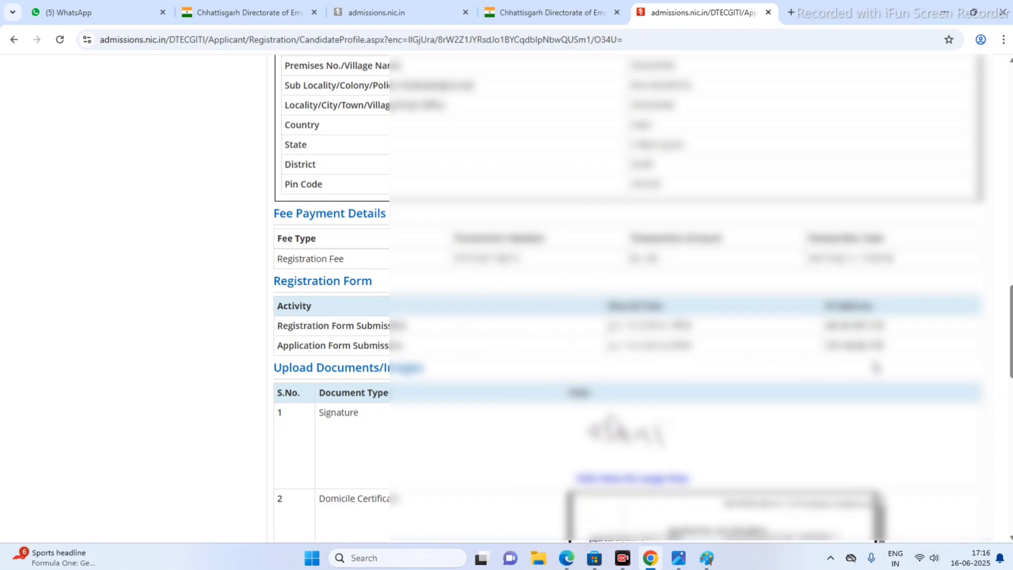
pyautogui.scroll(-3, 871, 360)
pyautogui.scroll(-10, 868, 374)
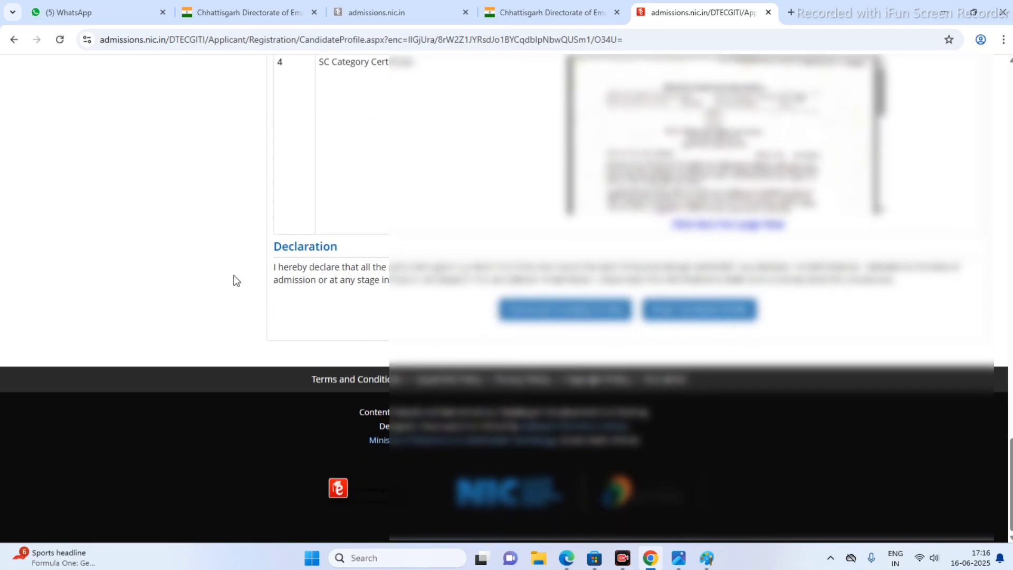
pyautogui.scroll(5, 233, 274)
pyautogui.scroll(20, 236, 279)
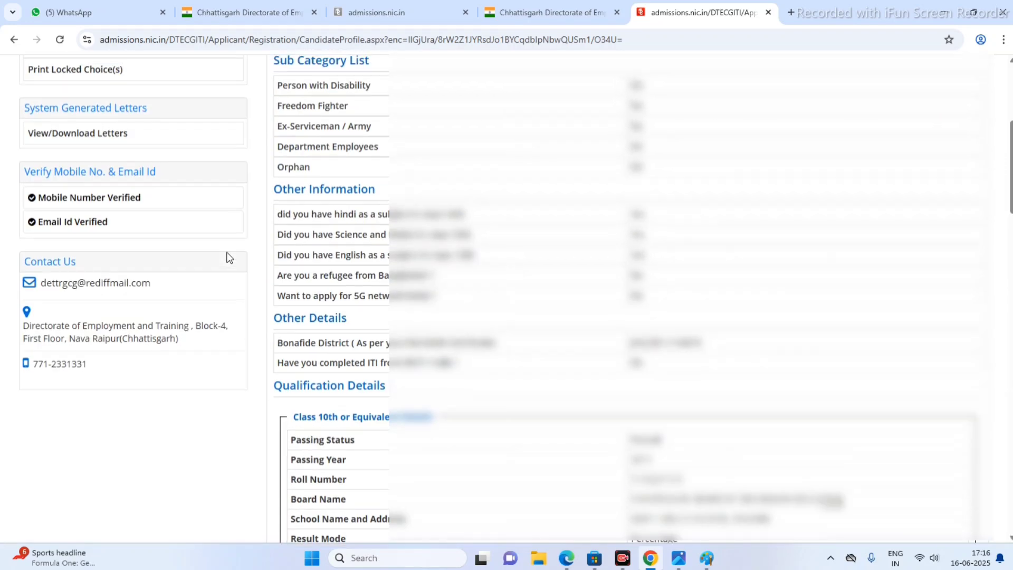
pyautogui.click(74, 207)
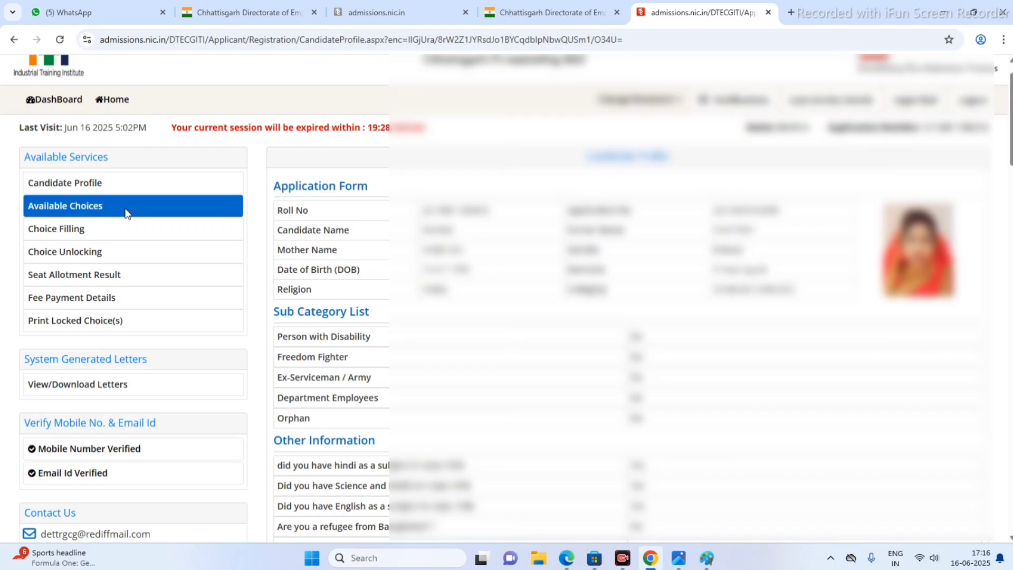
# Step: Review the Choice Unlocking details without unlocking, then show the Registration Fee payment details
pyautogui.click(88, 257)
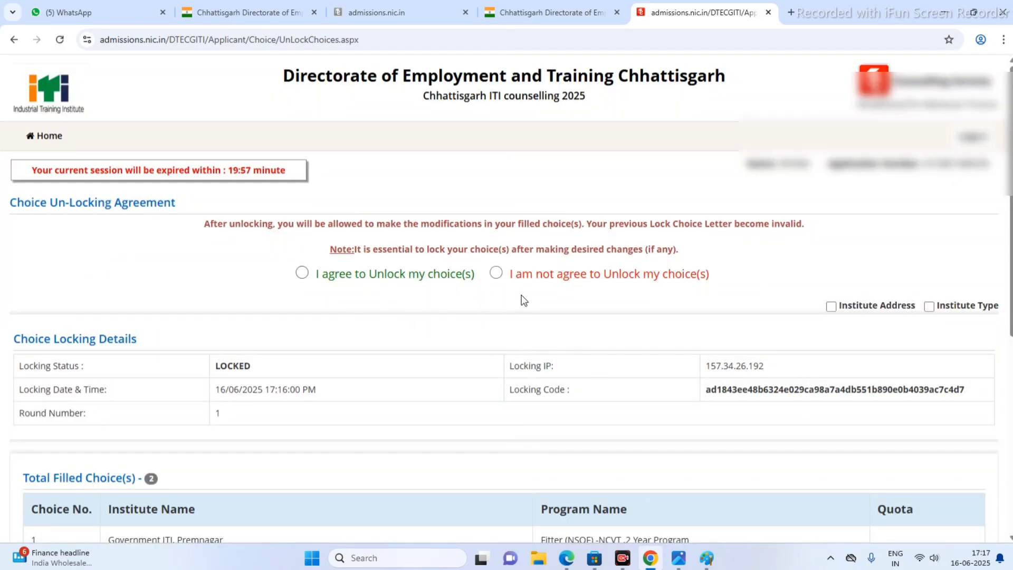
pyautogui.scroll(-5, 553, 416)
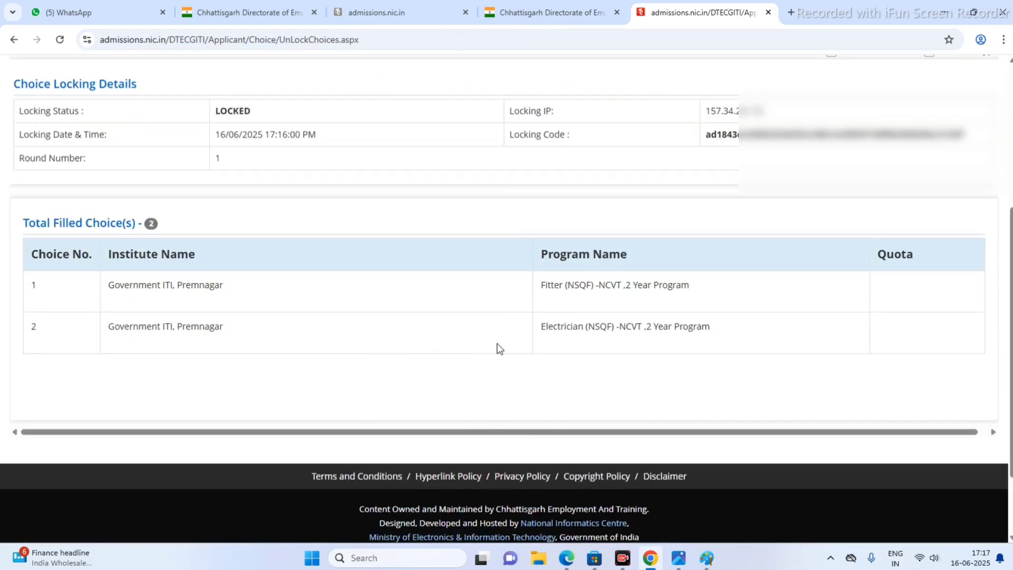
pyautogui.scroll(2, 497, 344)
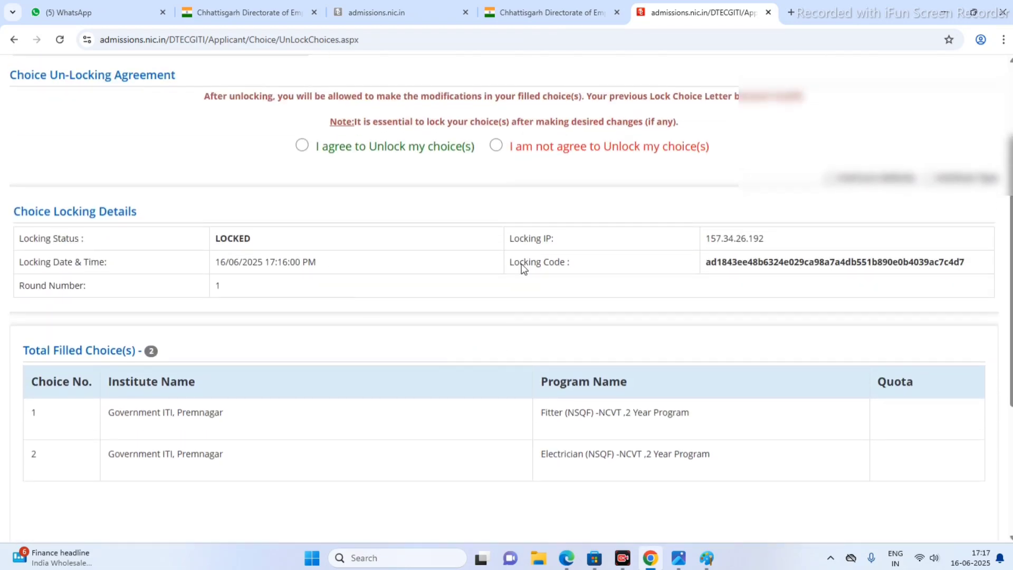
pyautogui.scroll(-2, 545, 424)
pyautogui.scroll(5, 544, 422)
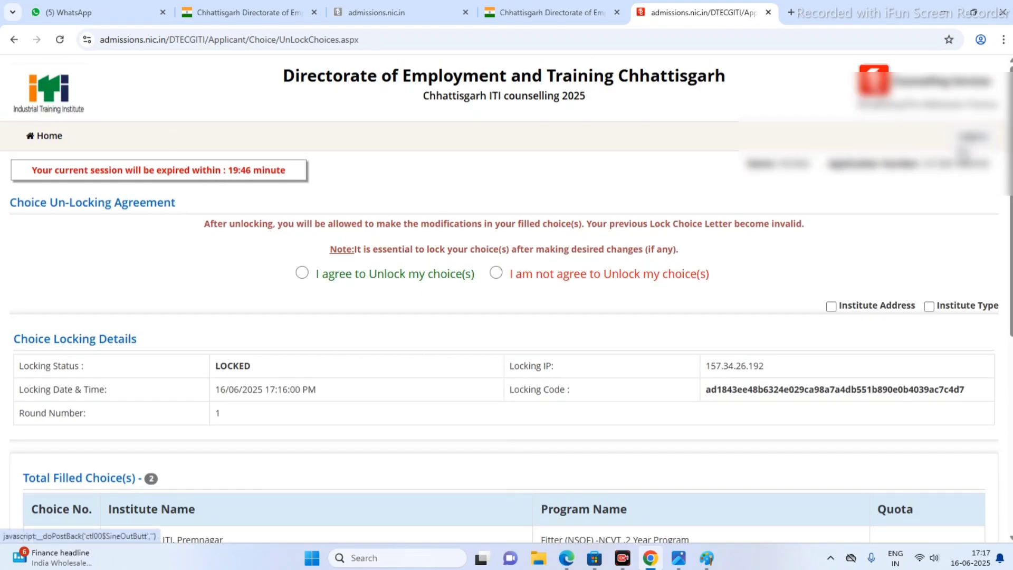
pyautogui.click(46, 139)
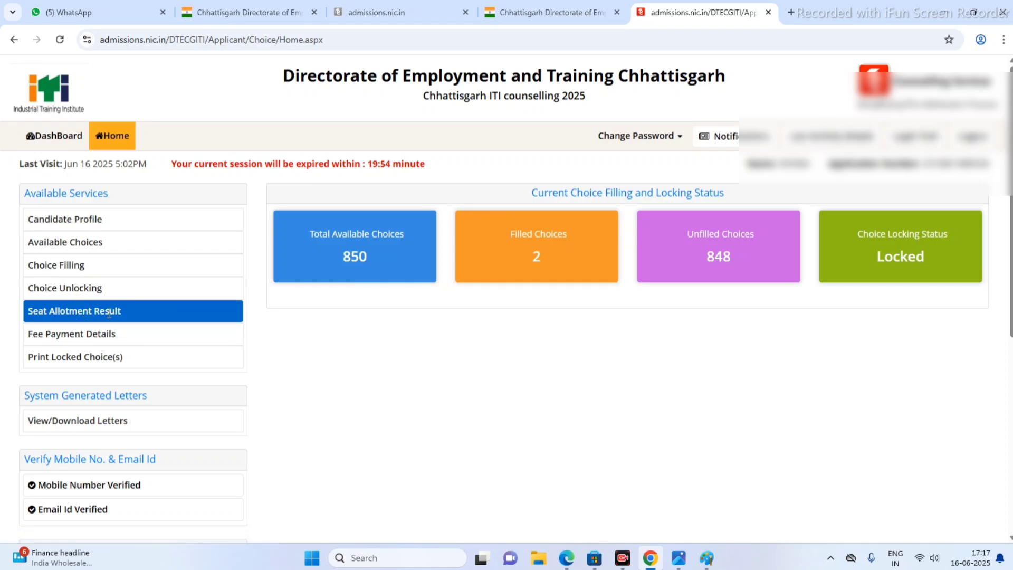
pyautogui.click(77, 340)
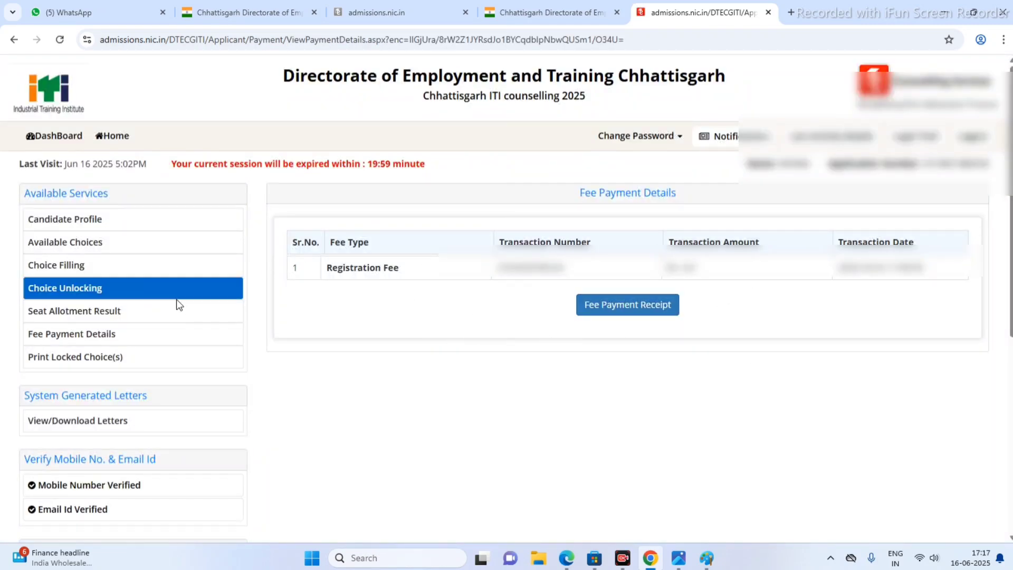
pyautogui.click(99, 360)
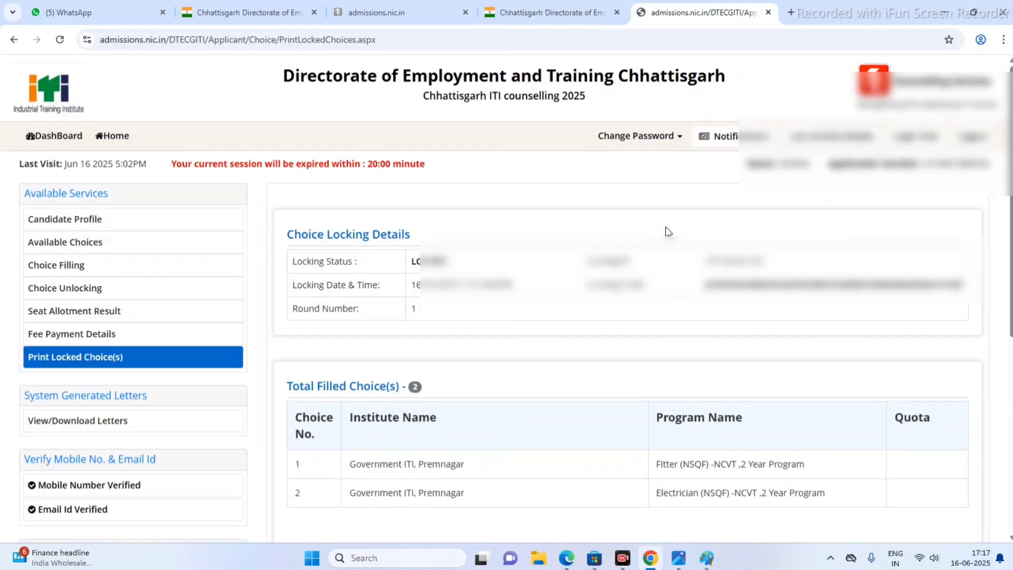
pyautogui.scroll(-4, 669, 364)
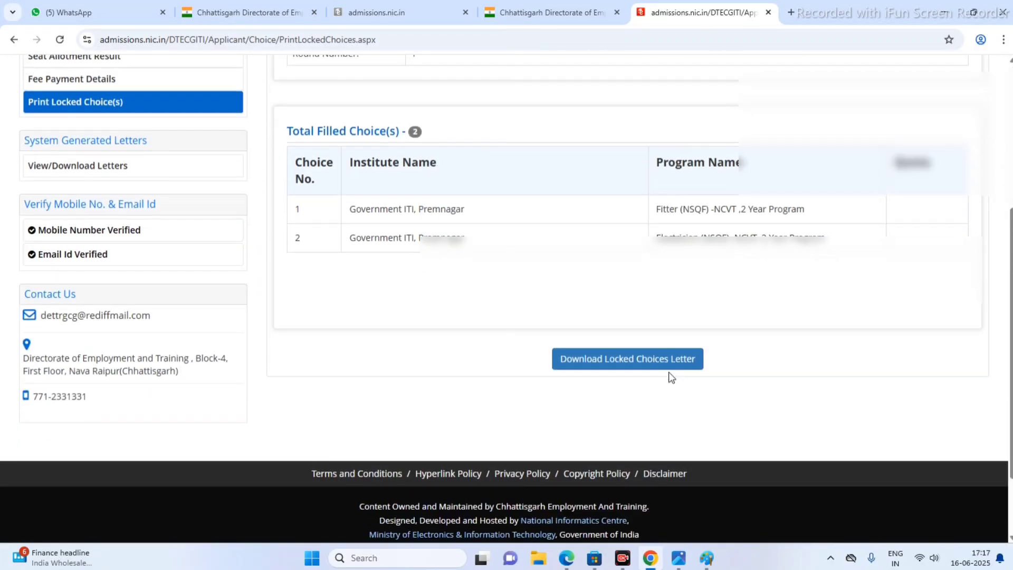
pyautogui.scroll(1, 670, 375)
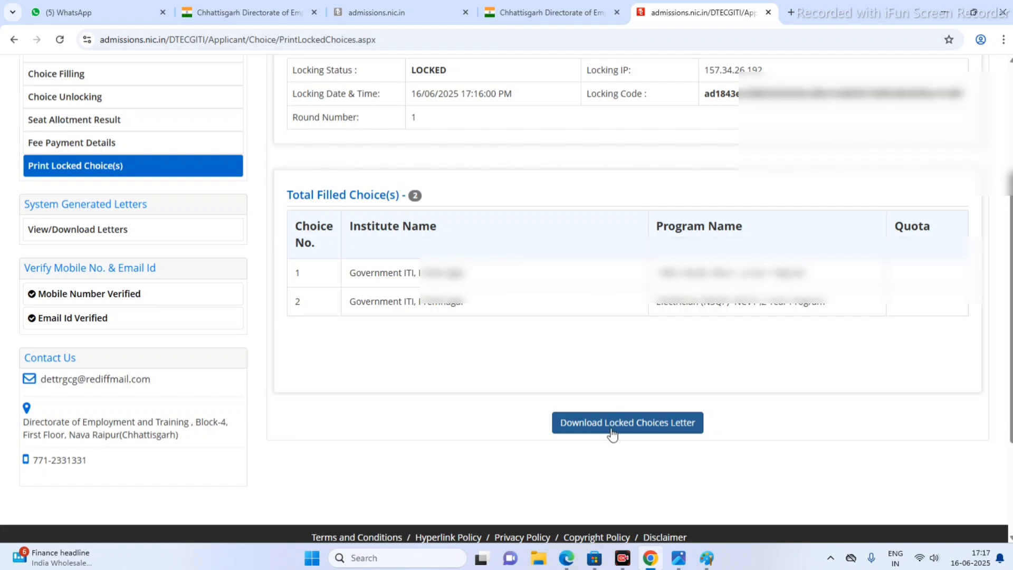
pyautogui.click(652, 430)
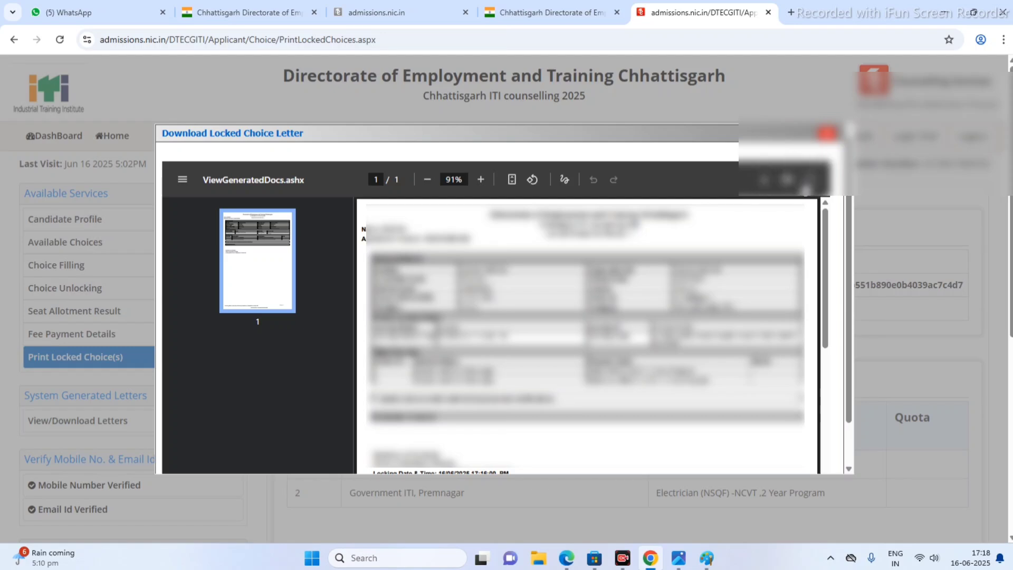
pyautogui.click(827, 133)
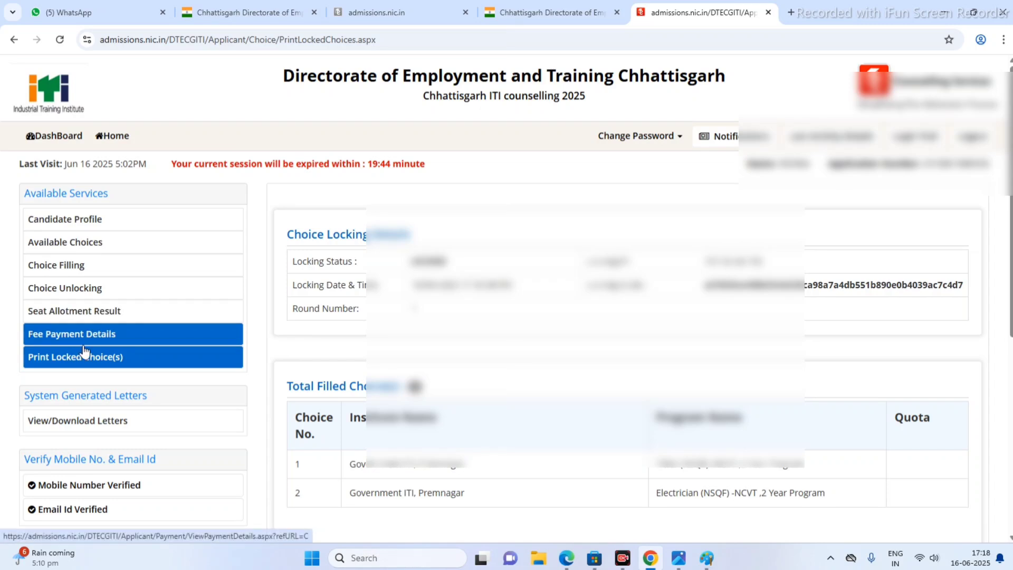
pyautogui.scroll(-1, 106, 388)
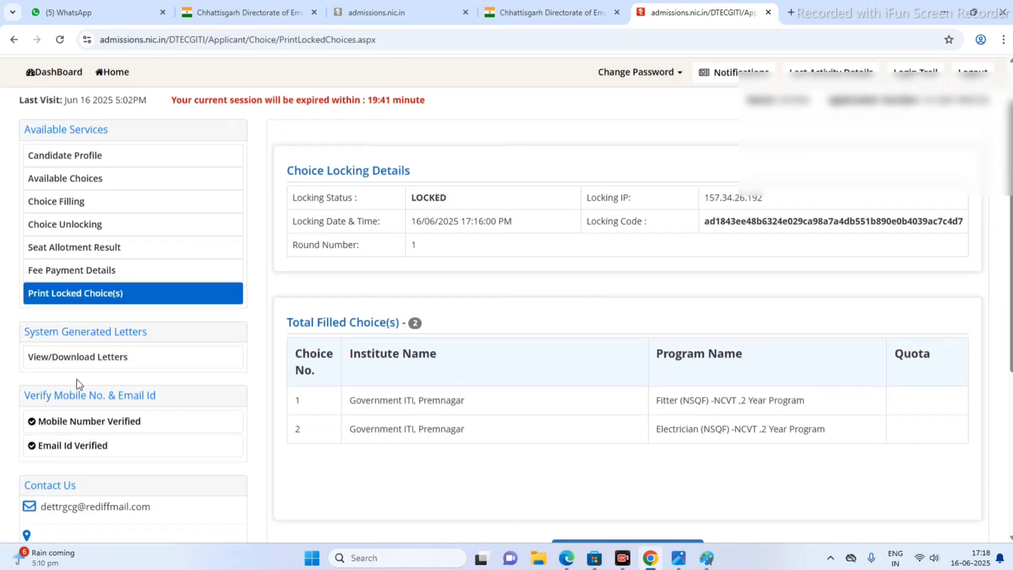
pyautogui.scroll(-1, 157, 367)
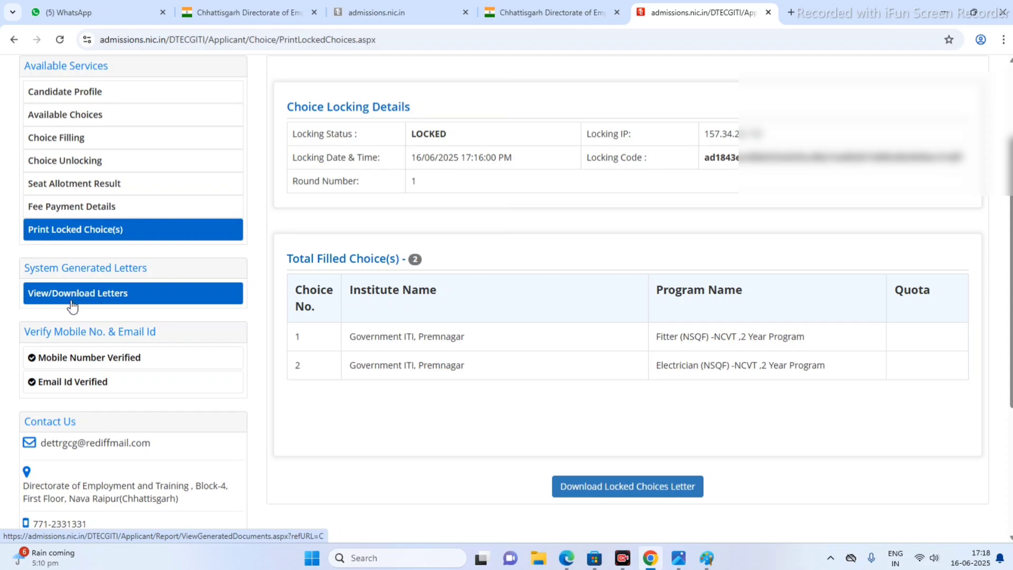
# Step: Display the Generated Candidate Profile Letter for Round No.1
pyautogui.click(99, 298)
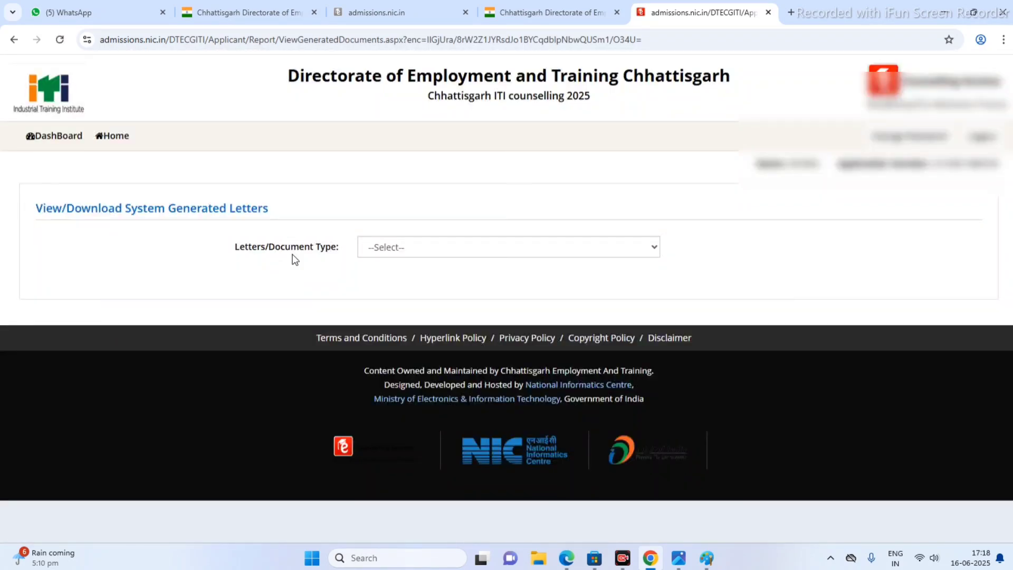
pyautogui.click(448, 248)
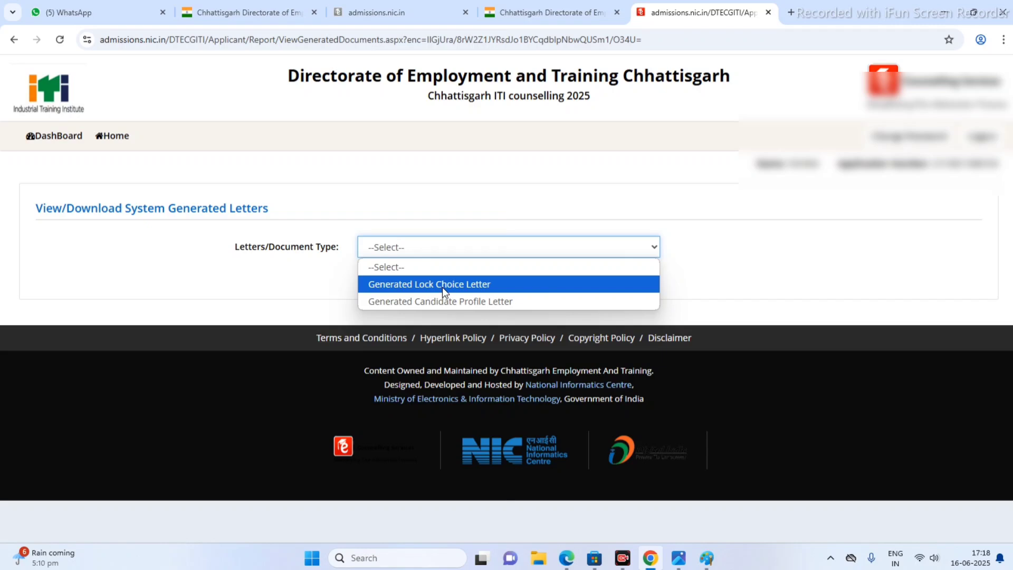
pyautogui.click(468, 301)
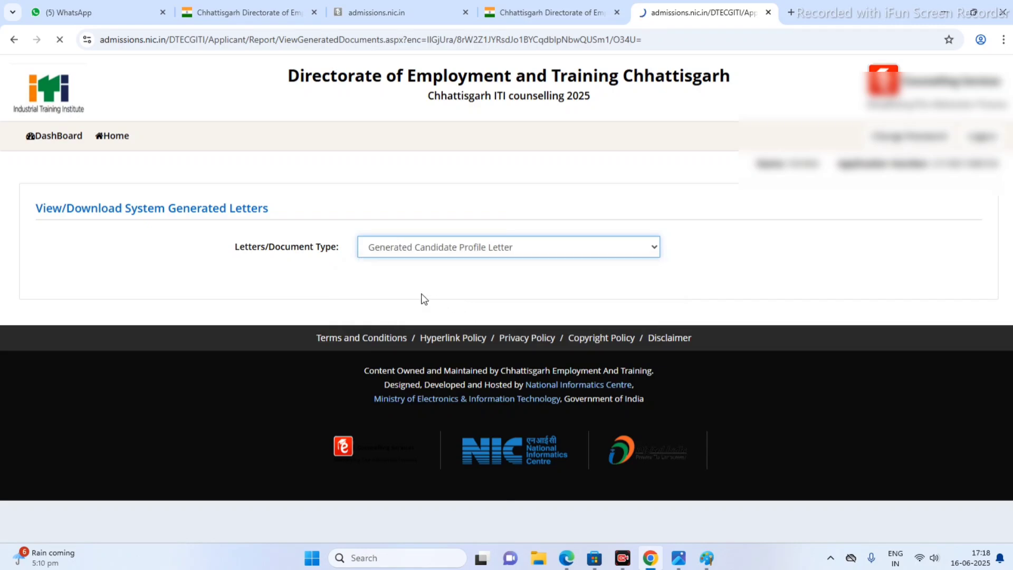
pyautogui.click(413, 277)
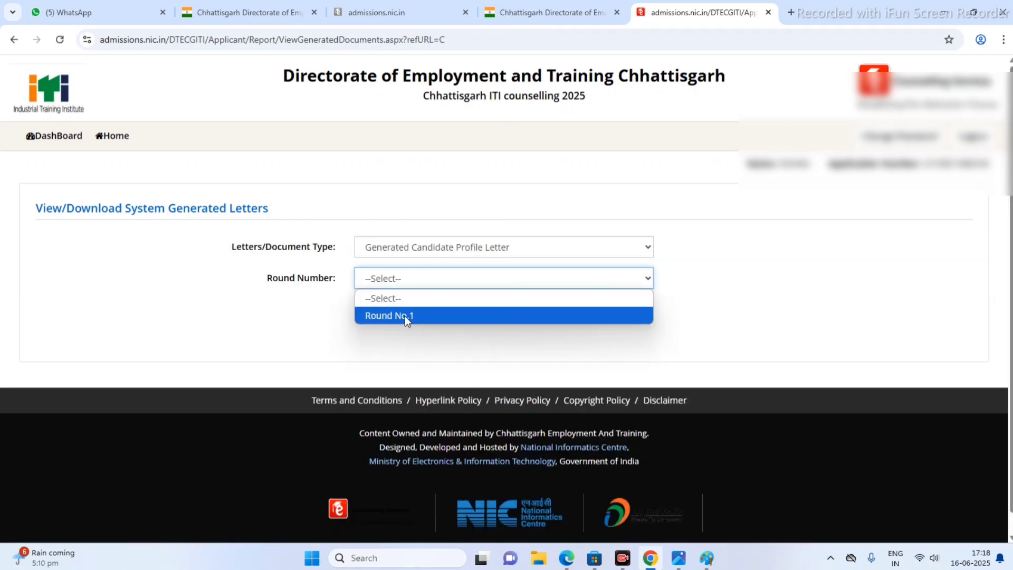
pyautogui.click(405, 316)
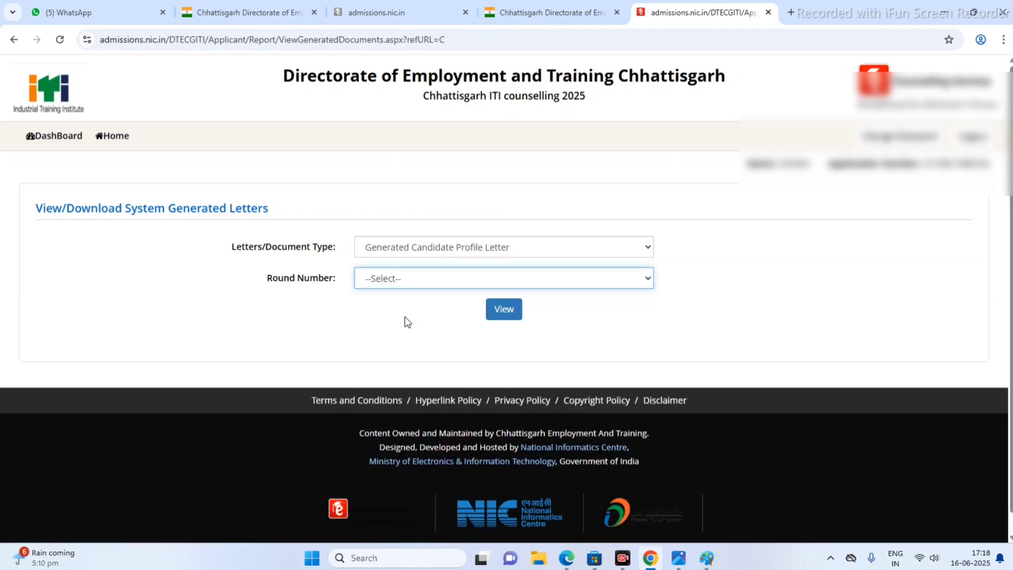
pyautogui.click(503, 311)
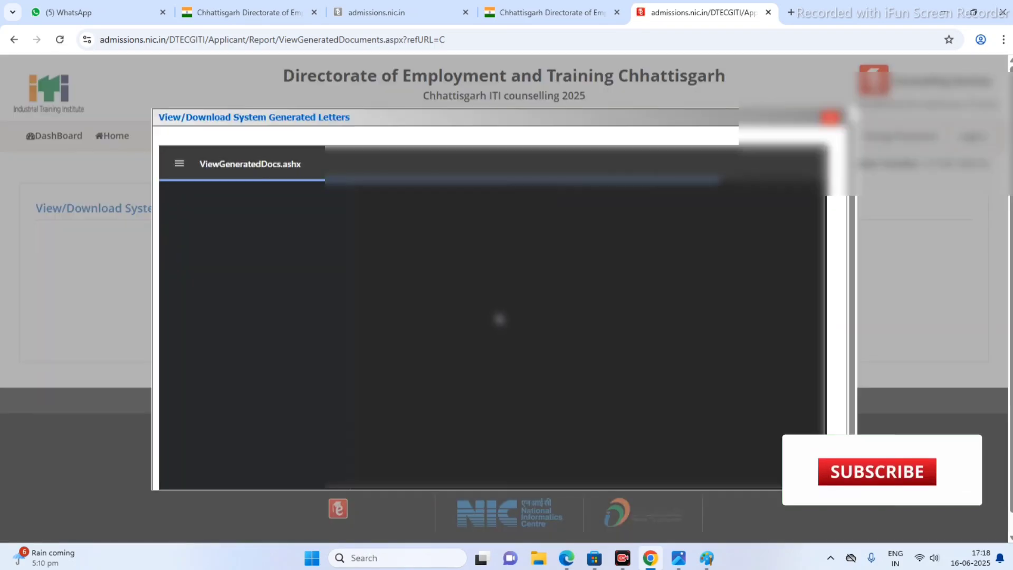
pyautogui.scroll(-10, 612, 330)
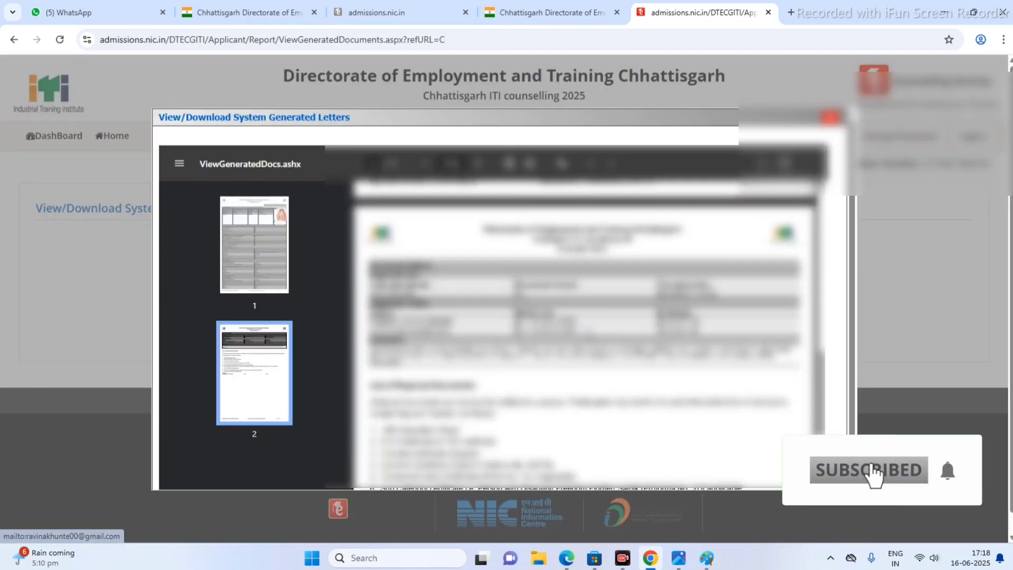
pyautogui.scroll(8, 589, 335)
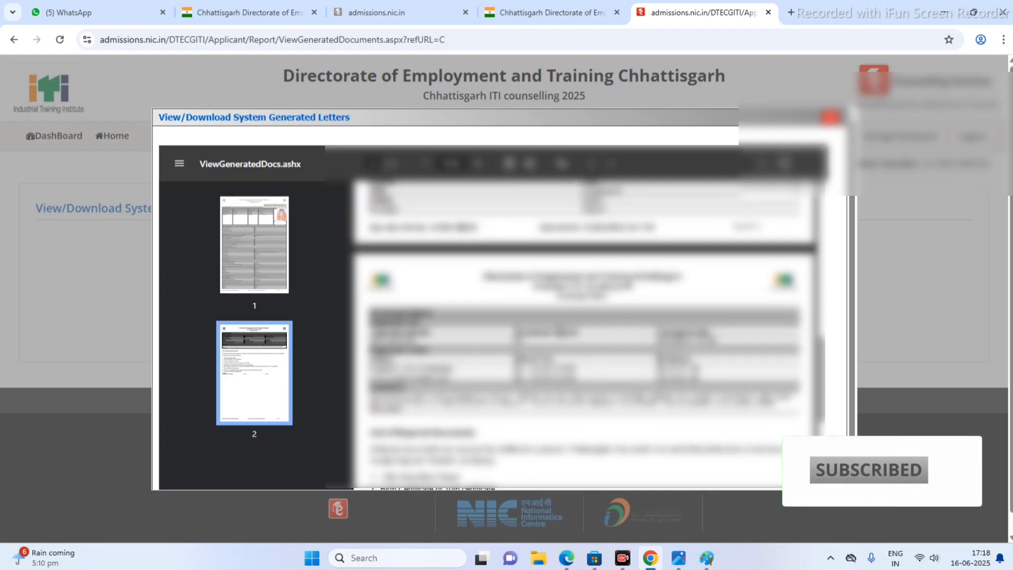
pyautogui.scroll(8, 586, 332)
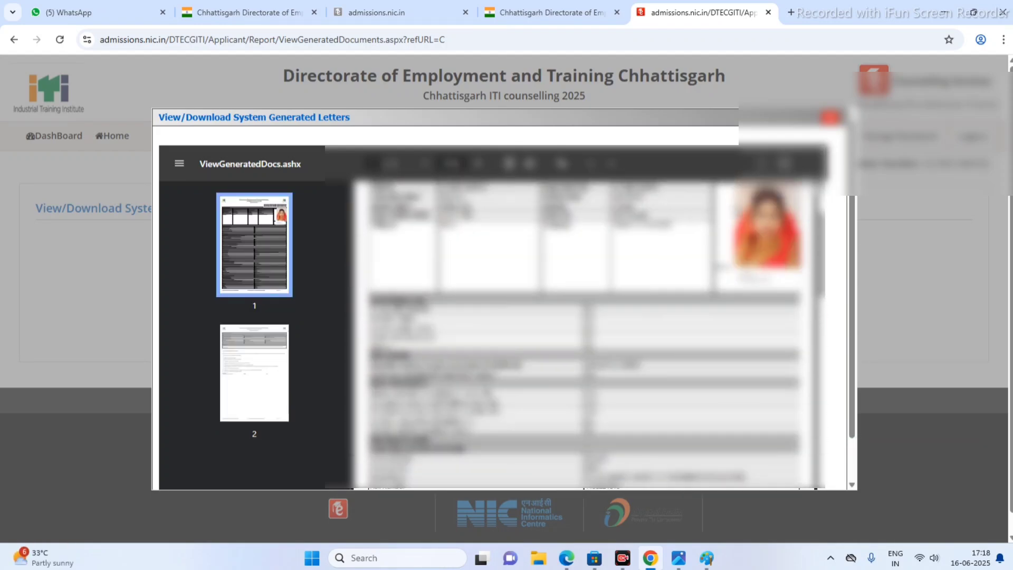
# Step: Download the candidate profile letter PDF to the Desktop and close the viewer
pyautogui.click(761, 165)
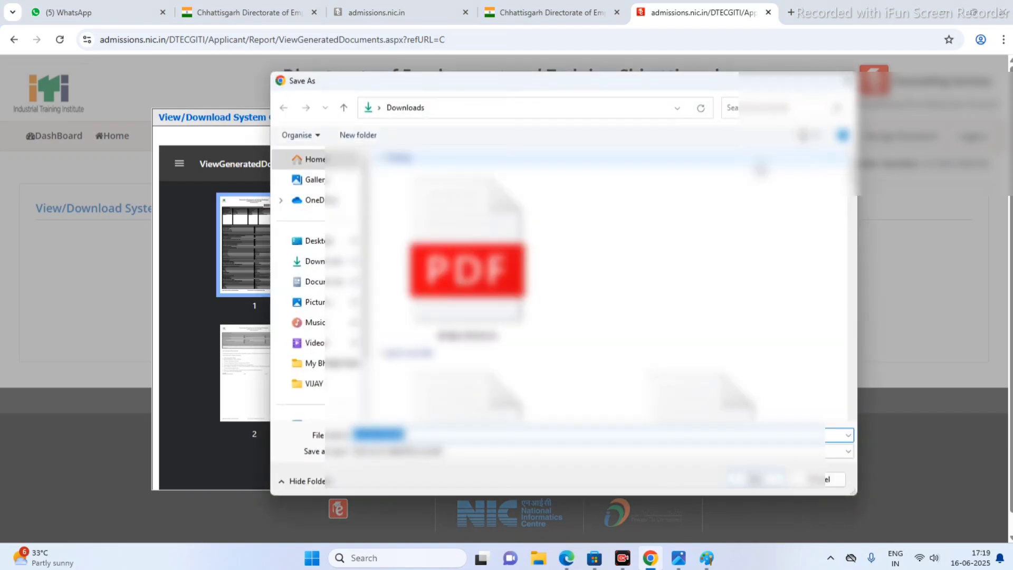
pyautogui.click(321, 248)
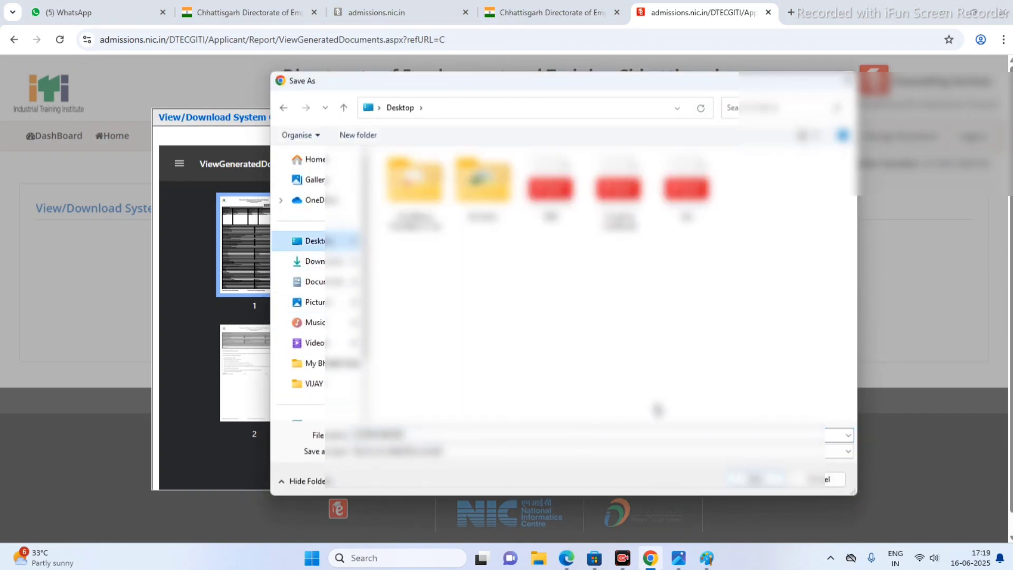
pyautogui.click(751, 478)
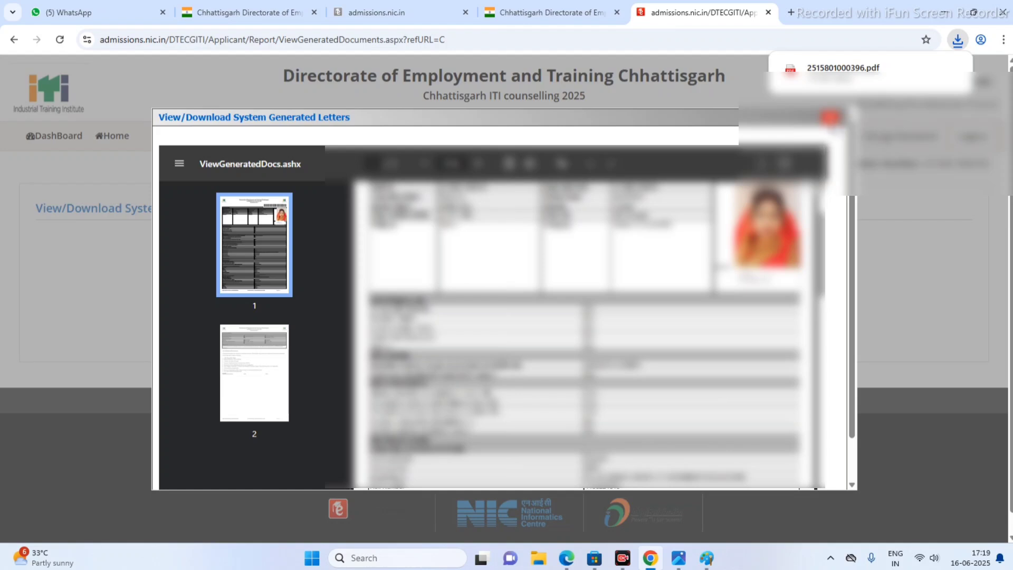
pyautogui.click(830, 117)
# Step: Display the Generated Lock Choice Letter for Round No.1
pyautogui.click(454, 254)
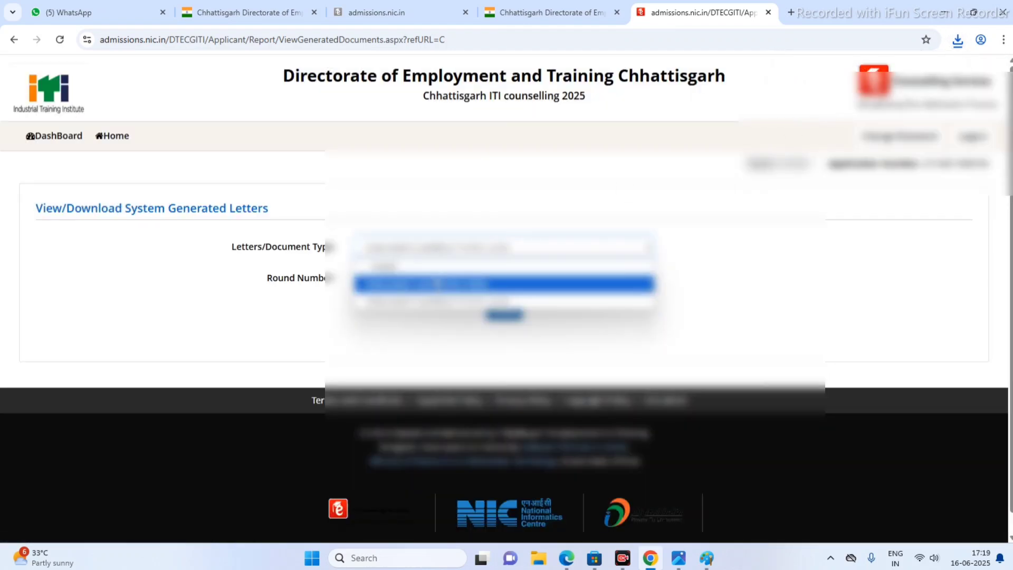
pyautogui.click(430, 284)
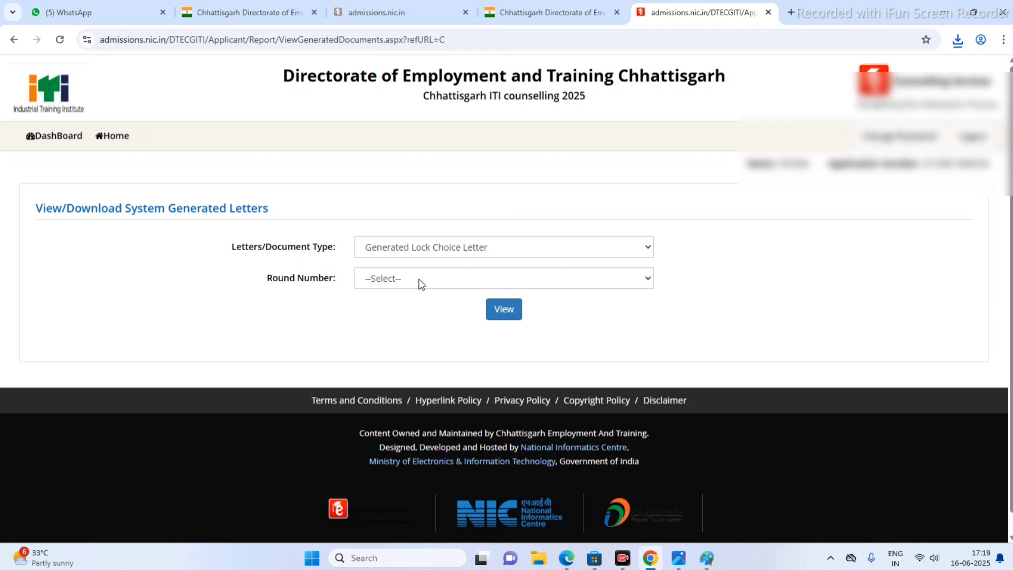
pyautogui.click(421, 284)
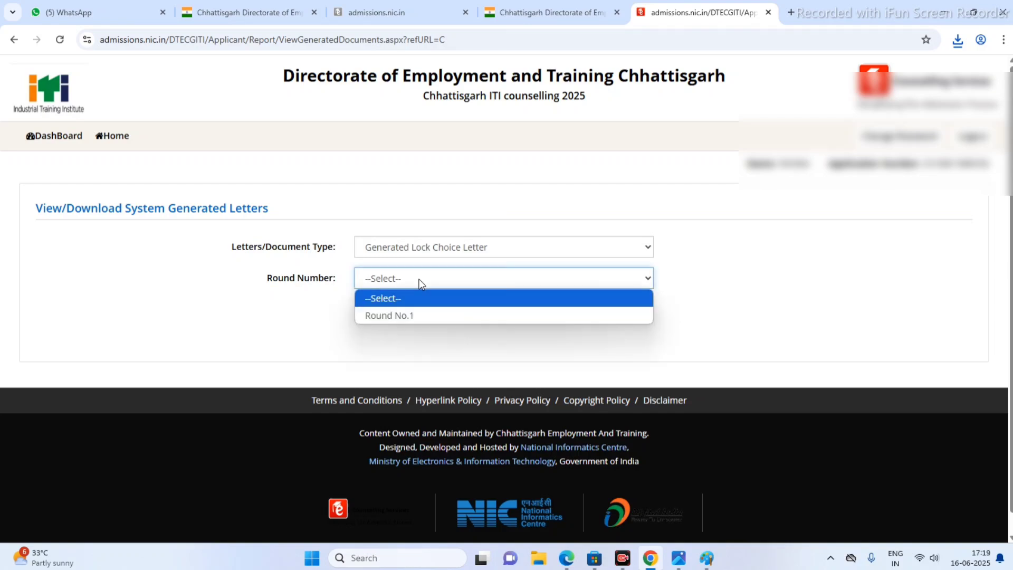
pyautogui.click(414, 323)
pyautogui.click(503, 315)
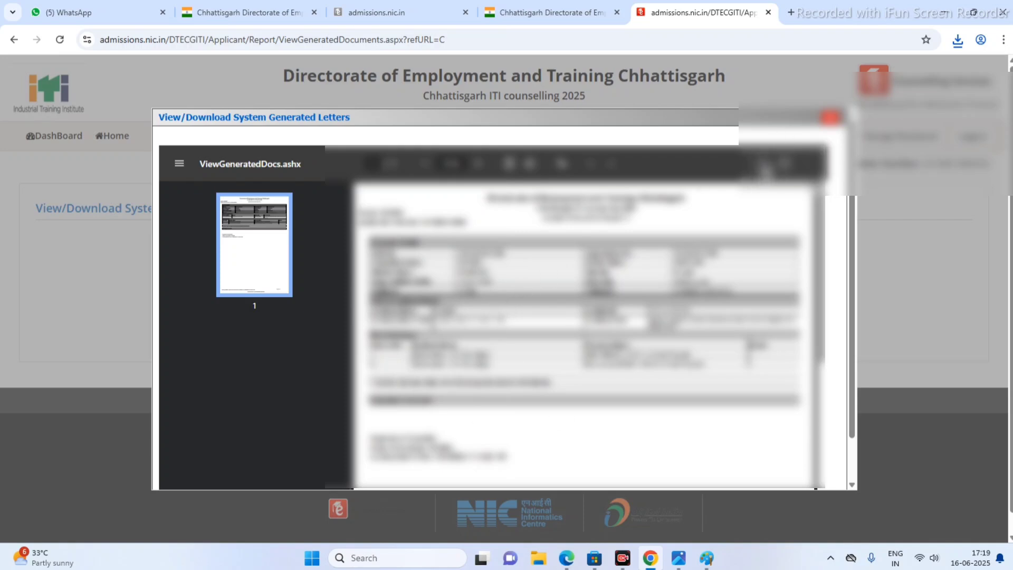
# Step: Save the locked choice letter as a PDF and close the viewer
pyautogui.click(760, 164)
pyautogui.click(755, 479)
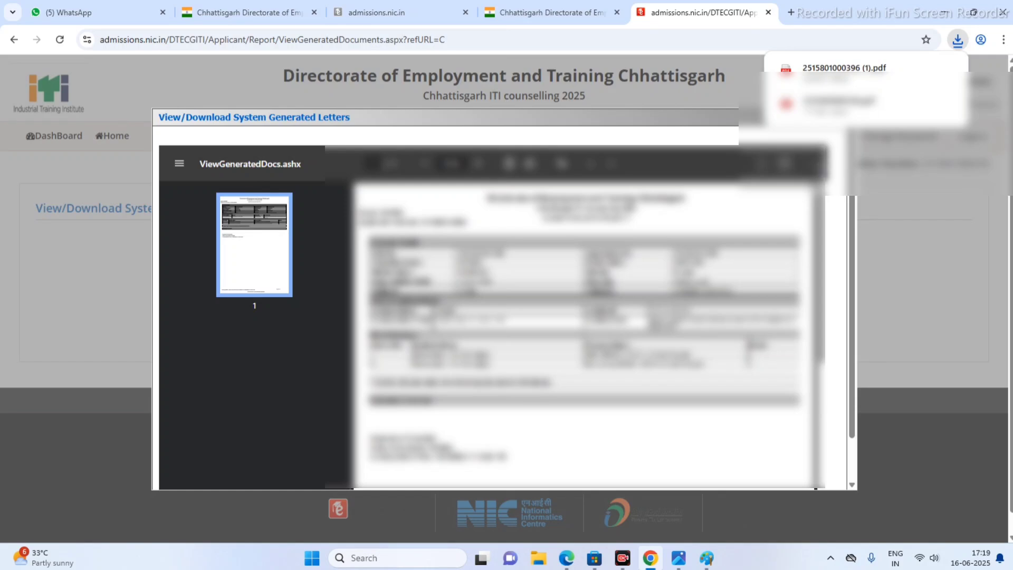
pyautogui.click(731, 117)
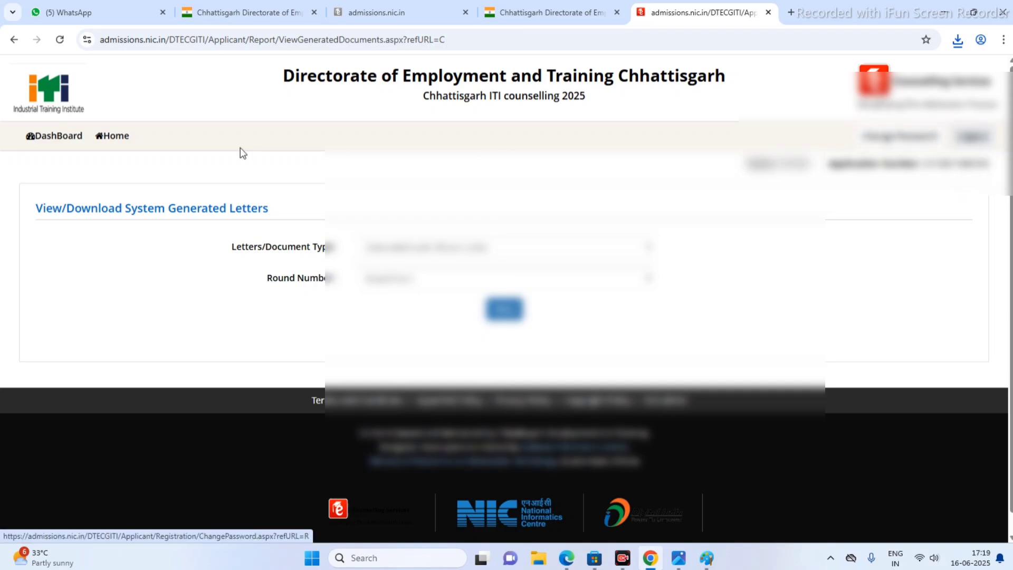
# Step: Return home and check the dashboard: 2 filled, 848 unfilled, locking status Locked
pyautogui.click(112, 136)
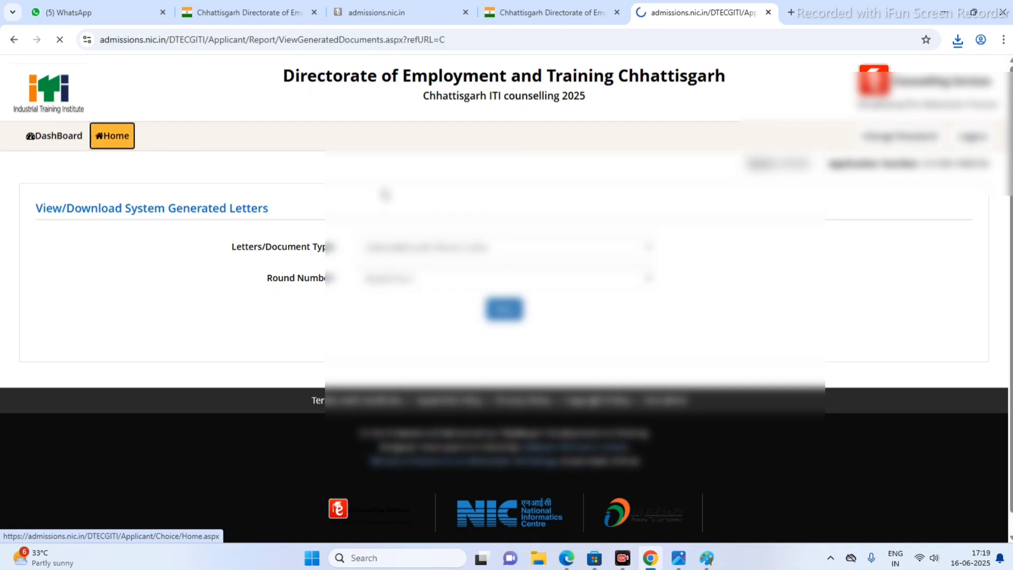
pyautogui.scroll(-5, 184, 429)
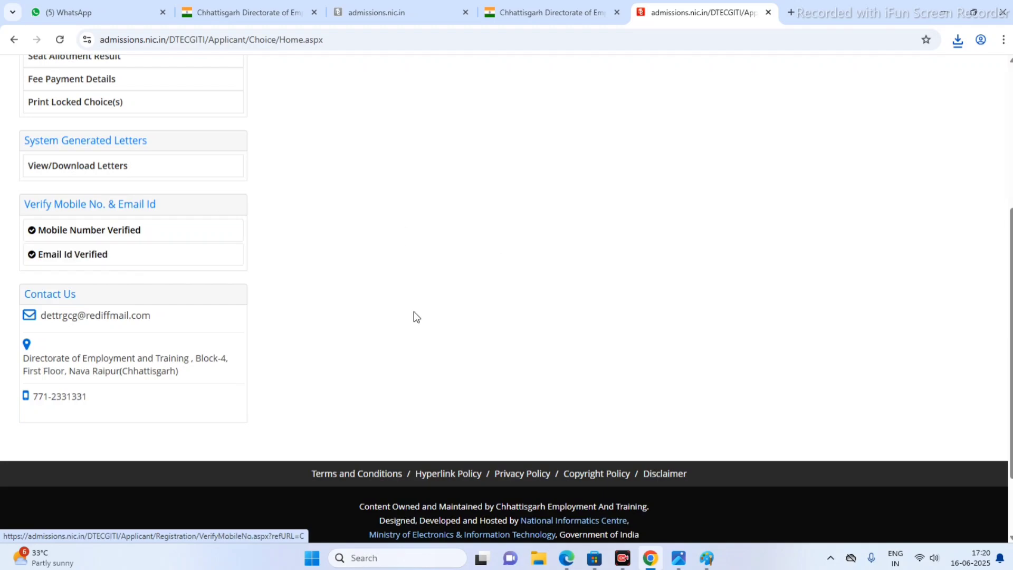
pyautogui.scroll(5, 413, 332)
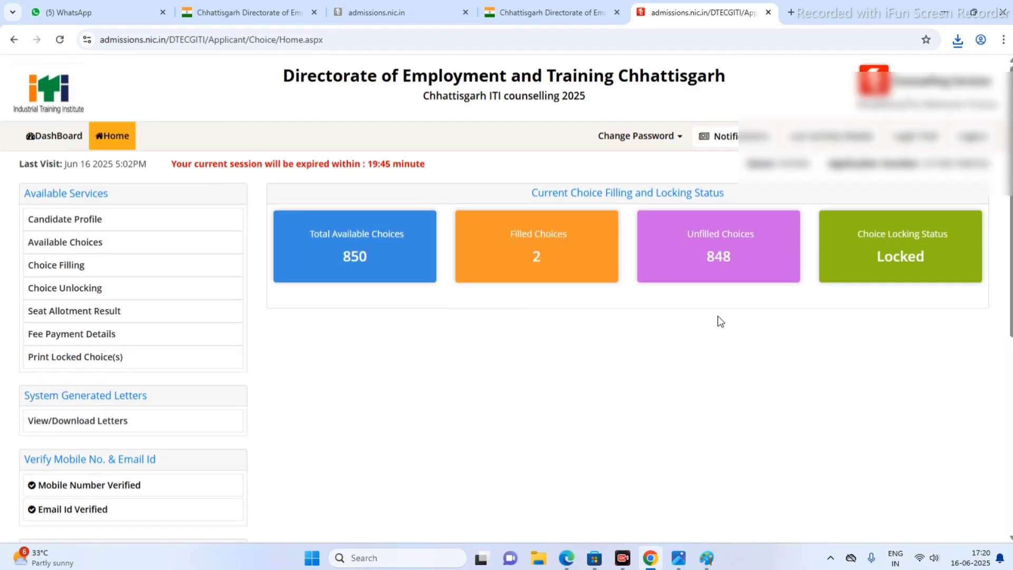